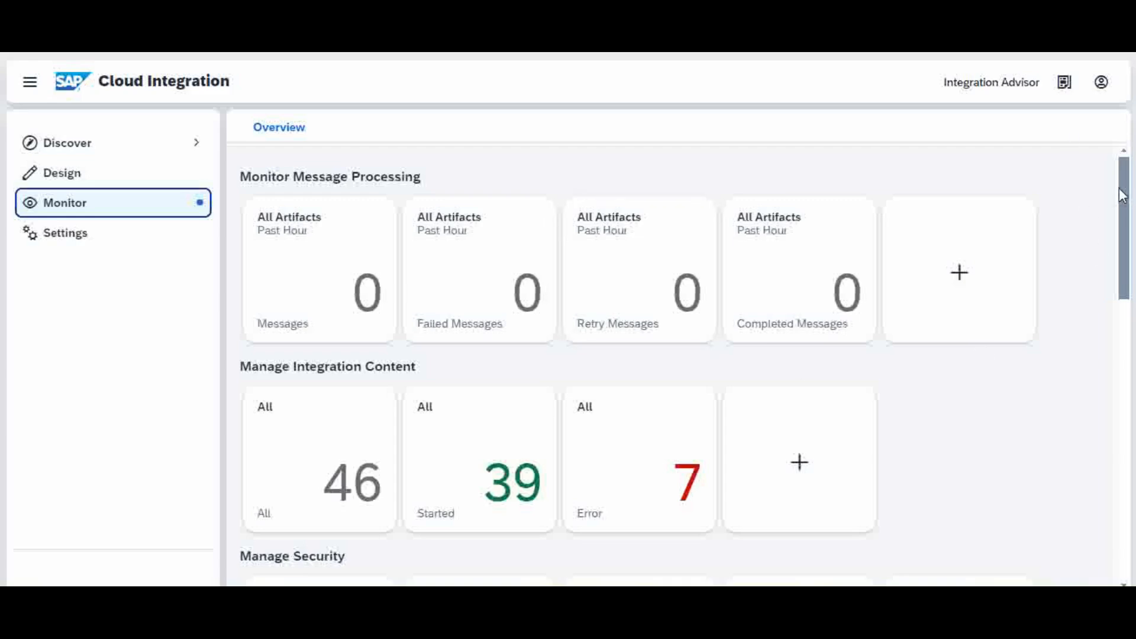
# - Open the Number Ranges management page from the Manage Stores section of the monitoring overview
pyautogui.moveTo(1122, 197); pyautogui.dragTo(1124, 415)
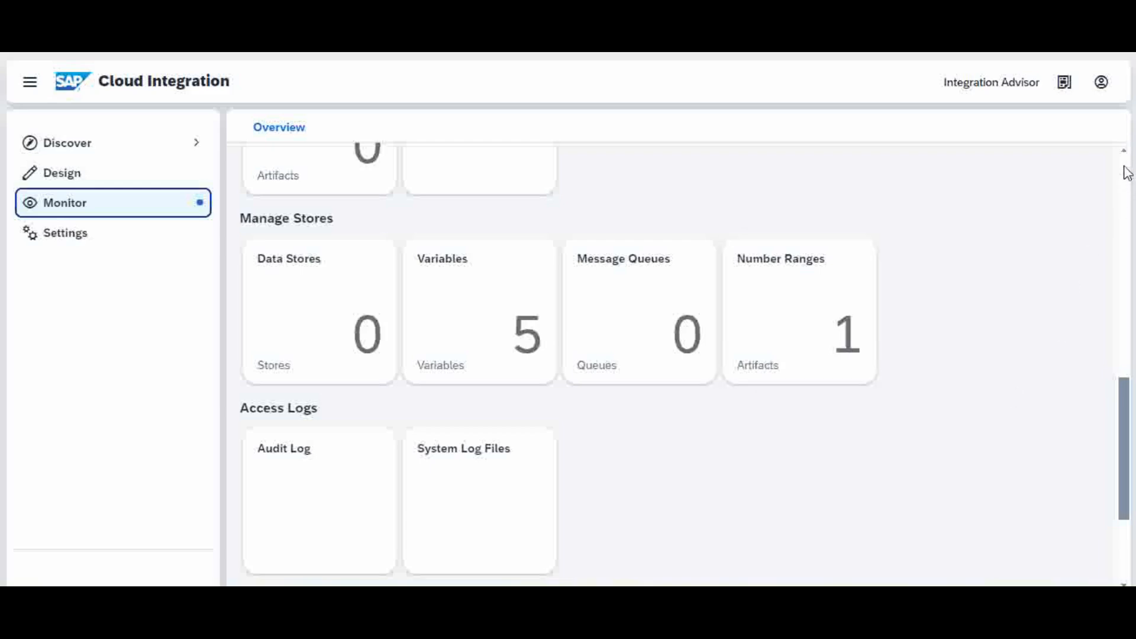
pyautogui.scroll(10, 1126, 172)
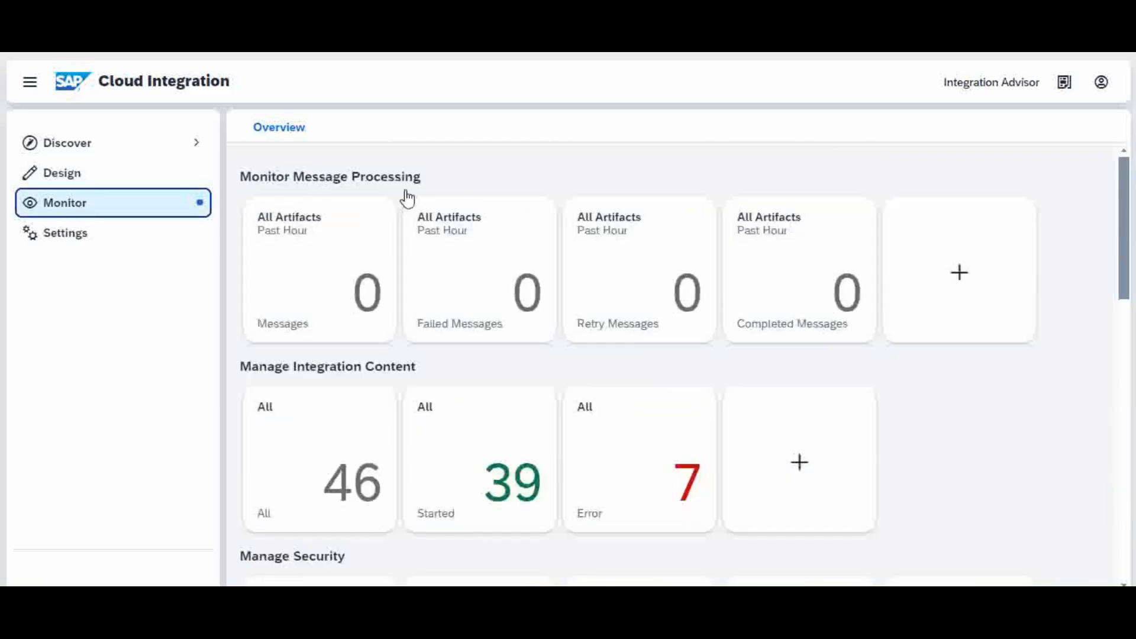
pyautogui.moveTo(1125, 195); pyautogui.dragTo(1129, 394)
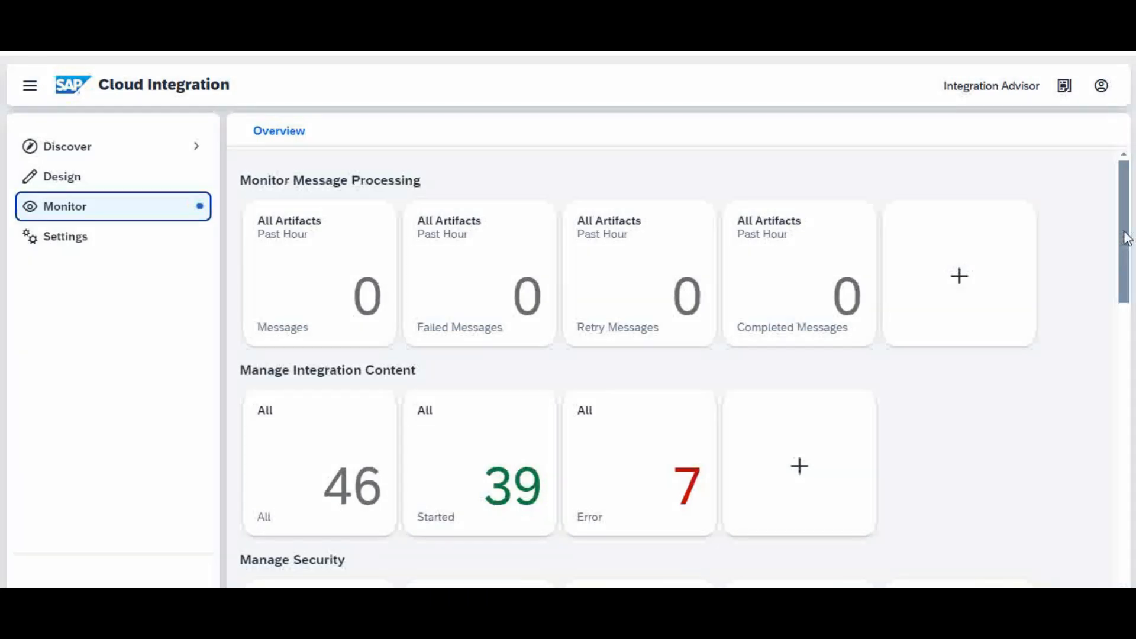
pyautogui.click(62, 214)
pyautogui.moveTo(1123, 220); pyautogui.dragTo(590, 462)
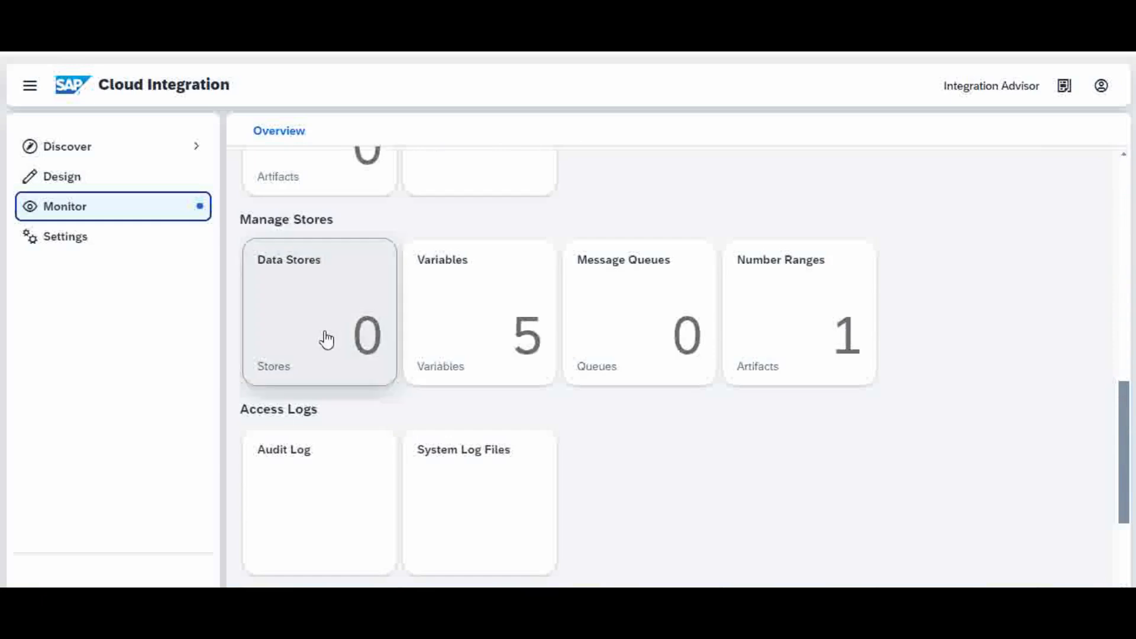
pyautogui.click(797, 332)
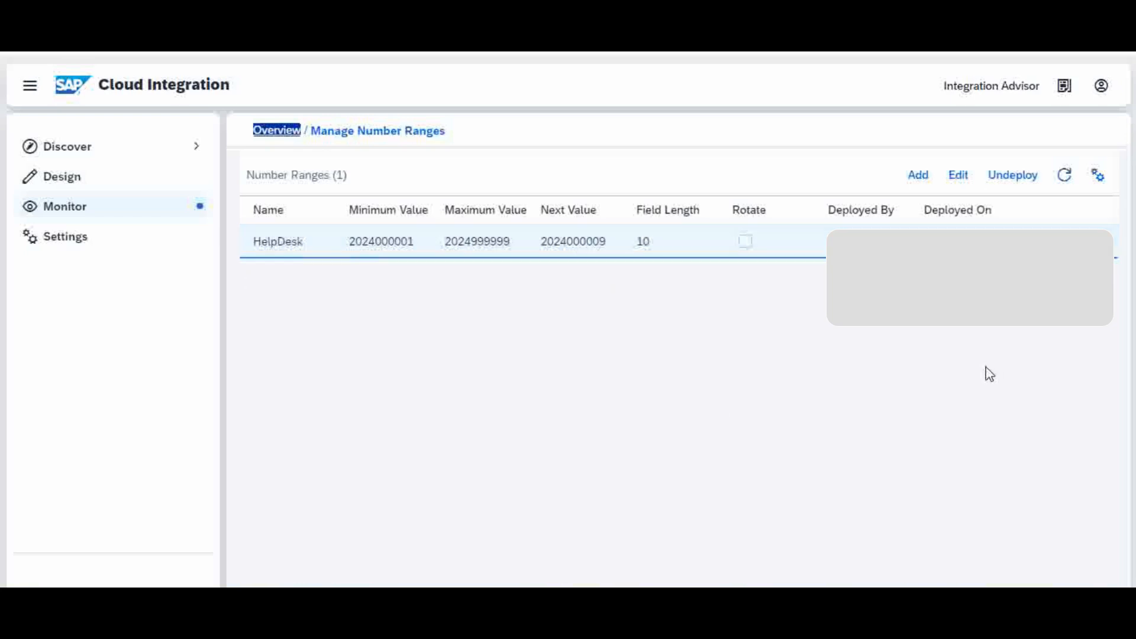
# - Start a new number range named numberrange1 with the description "number range for message process"
pyautogui.click(918, 175)
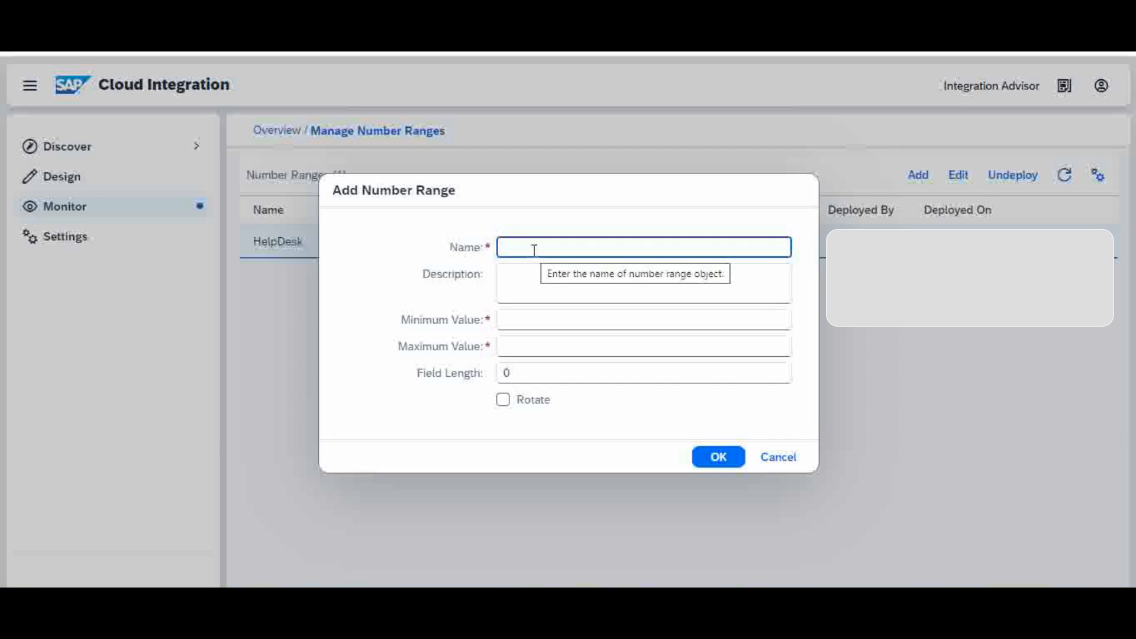
pyautogui.write('nu')
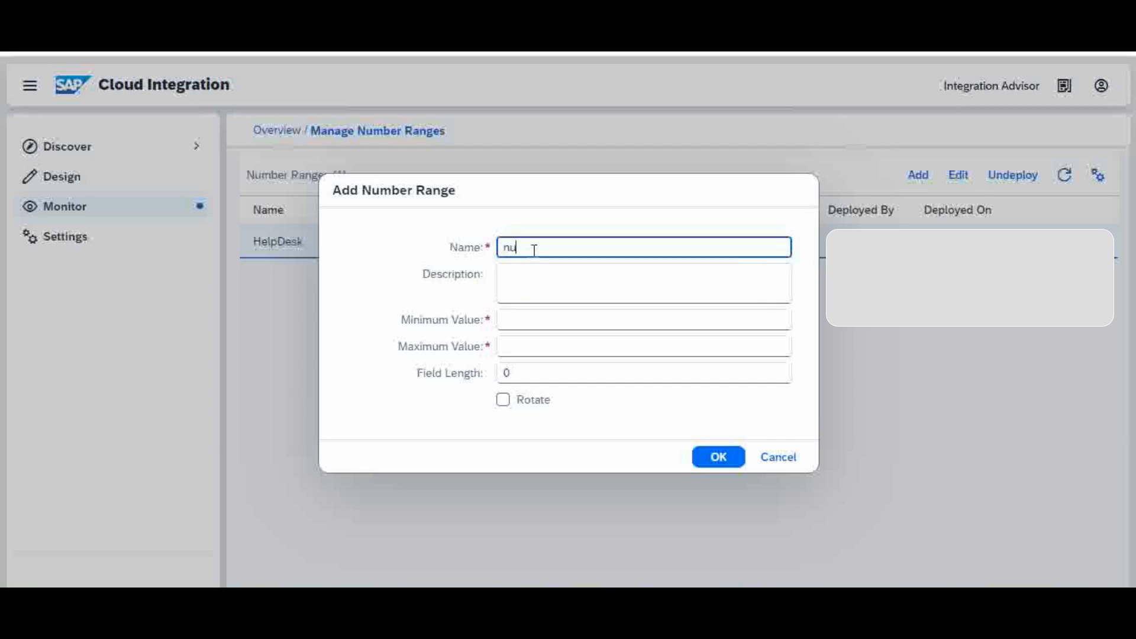
pyautogui.write('mberrang')
pyautogui.write('e1')
pyautogui.click(531, 286)
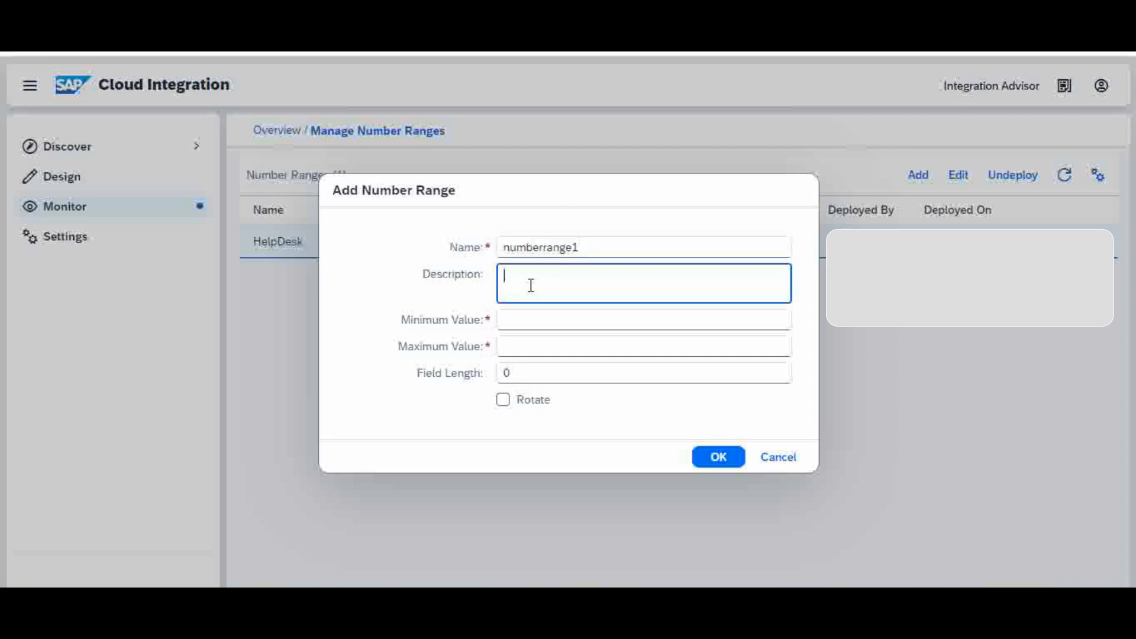
pyautogui.write('number range for messa')
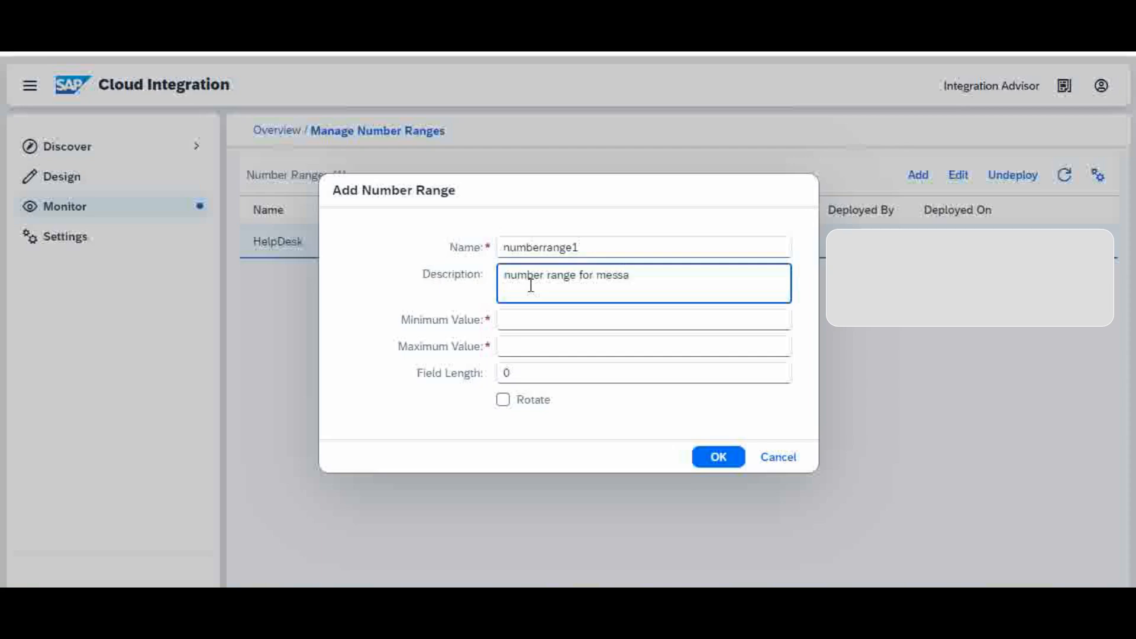
pyautogui.write('ge process')
# - Set the new number range's minimum value to 1 and its maximum value to 1000
pyautogui.click(519, 322)
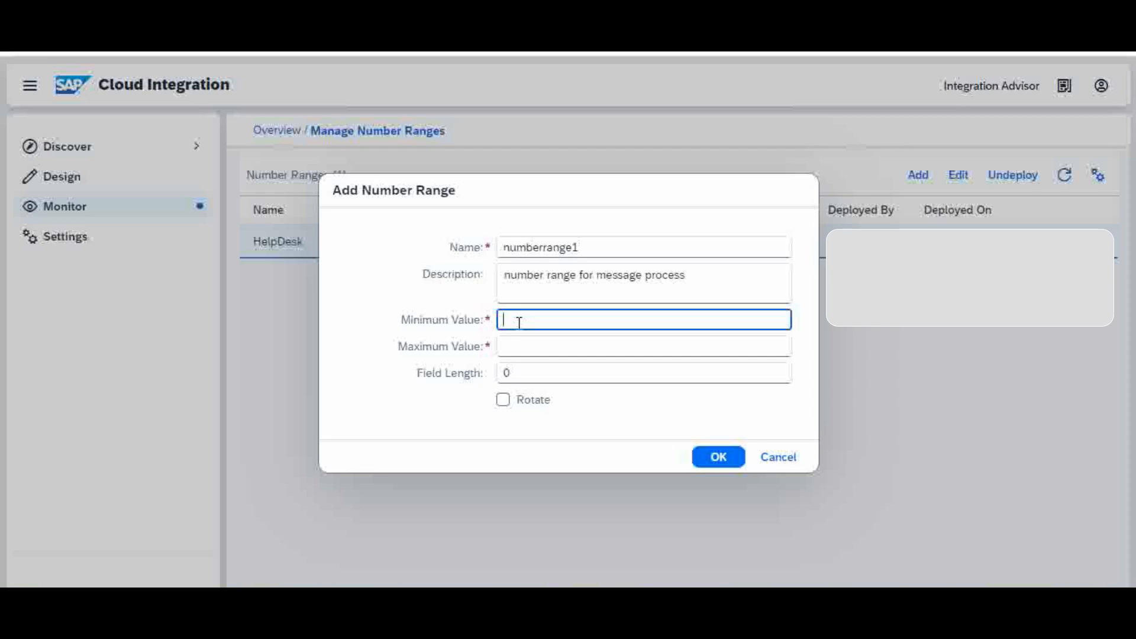
pyautogui.write('0')
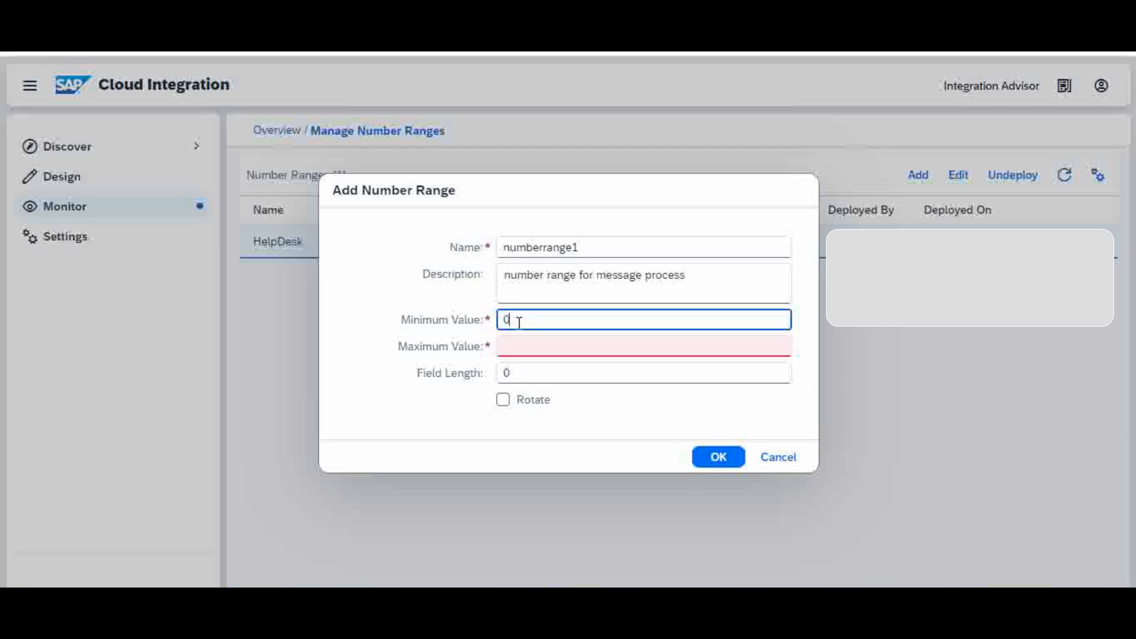
pyautogui.press('BackSpace')
pyautogui.write('1')
pyautogui.click(545, 343)
pyautogui.click(535, 348)
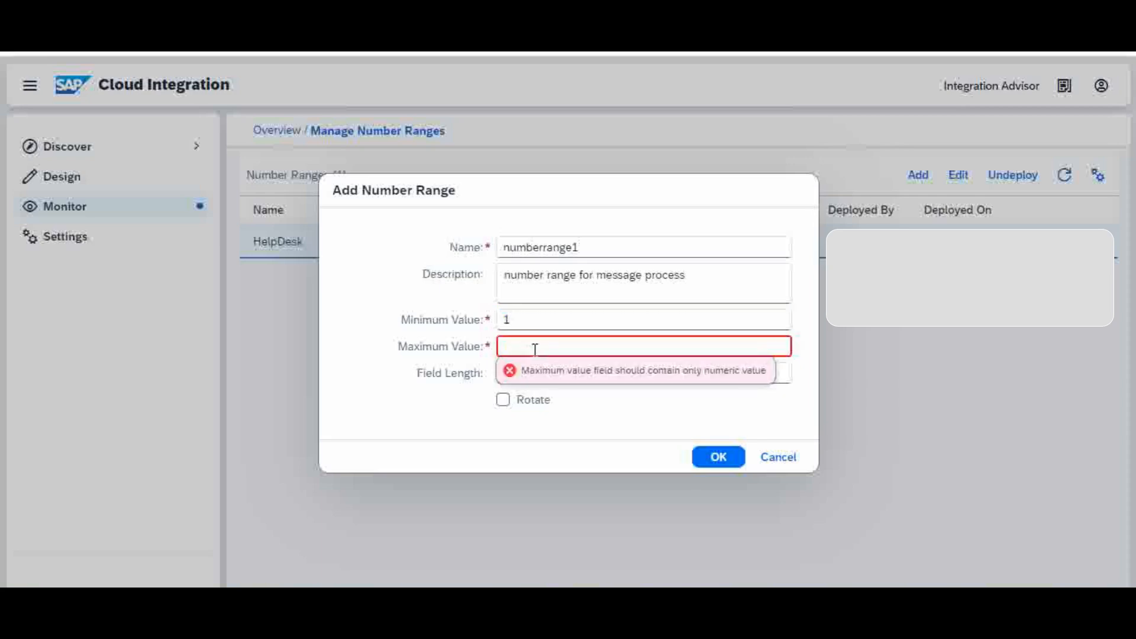
pyautogui.write('1000')
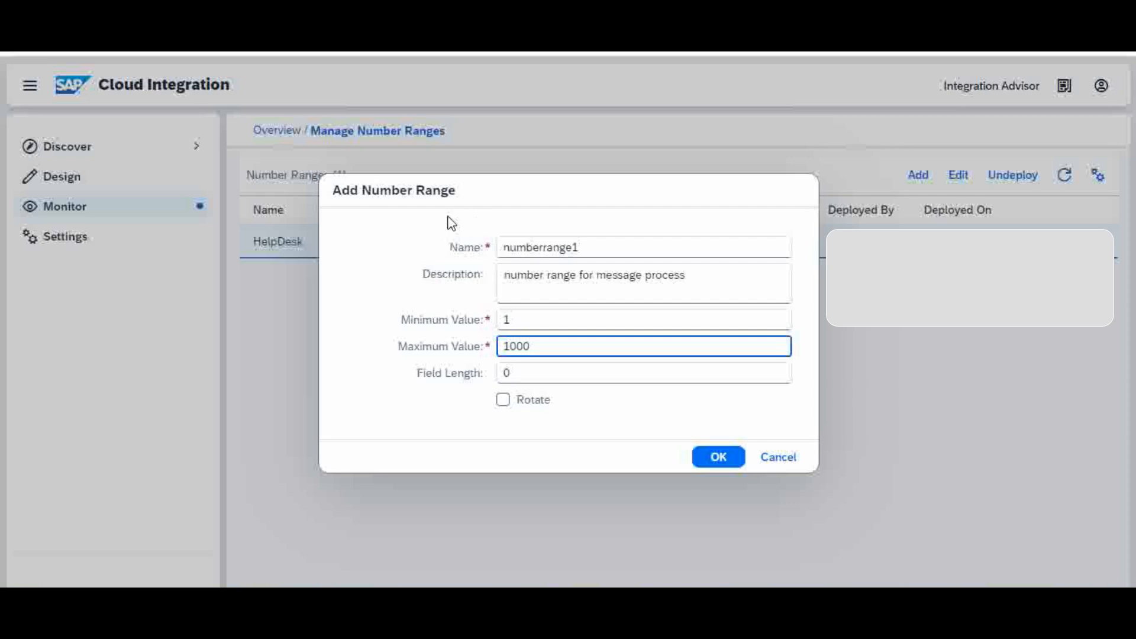
# - Set the number range's field length to 4 and save the new number range
pyautogui.click(533, 372)
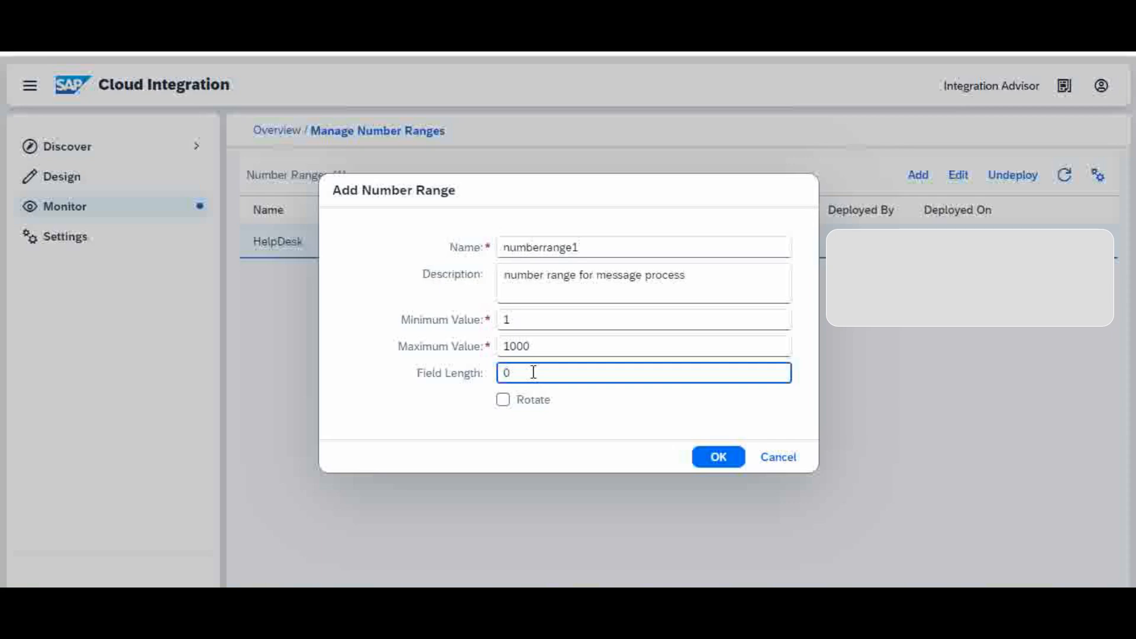
pyautogui.press('BackSpace')
pyautogui.write('4')
pyautogui.click(718, 458)
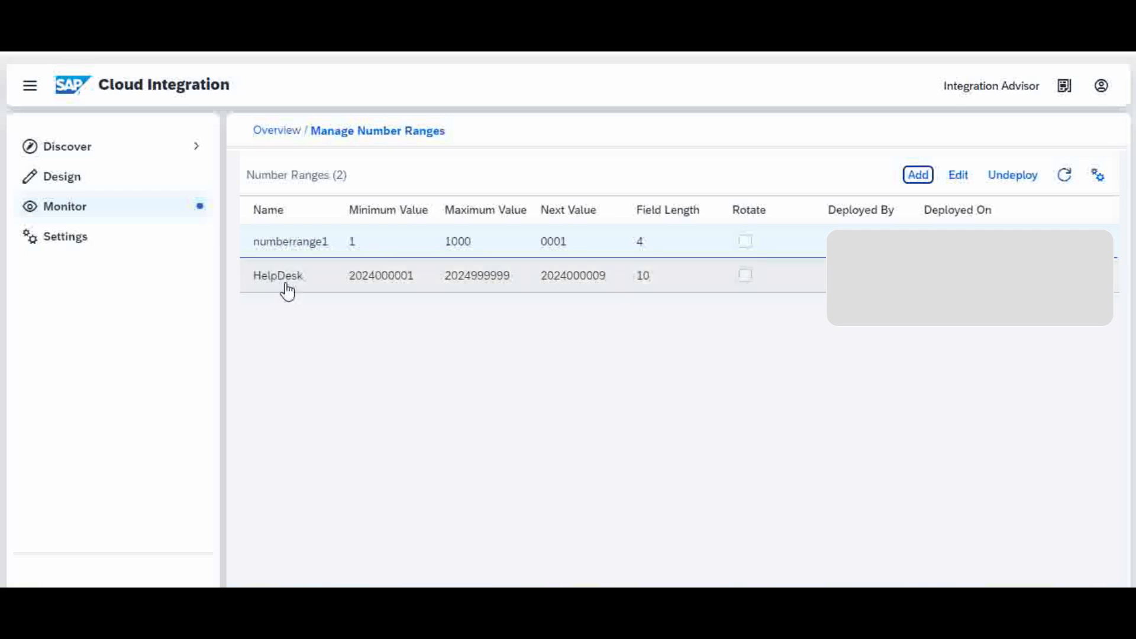
# - Review the HelpDesk number range's editable settings, including its next value, and close them without saving
pyautogui.moveTo(284, 290)
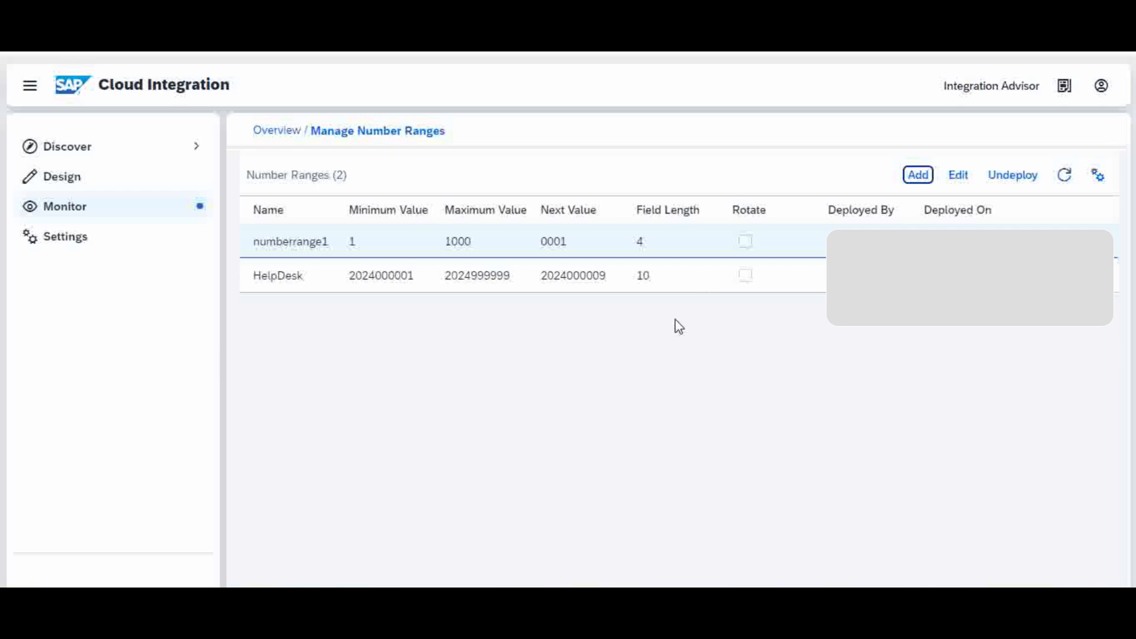
pyautogui.moveTo(582, 285)
pyautogui.click(734, 276)
pyautogui.click(958, 175)
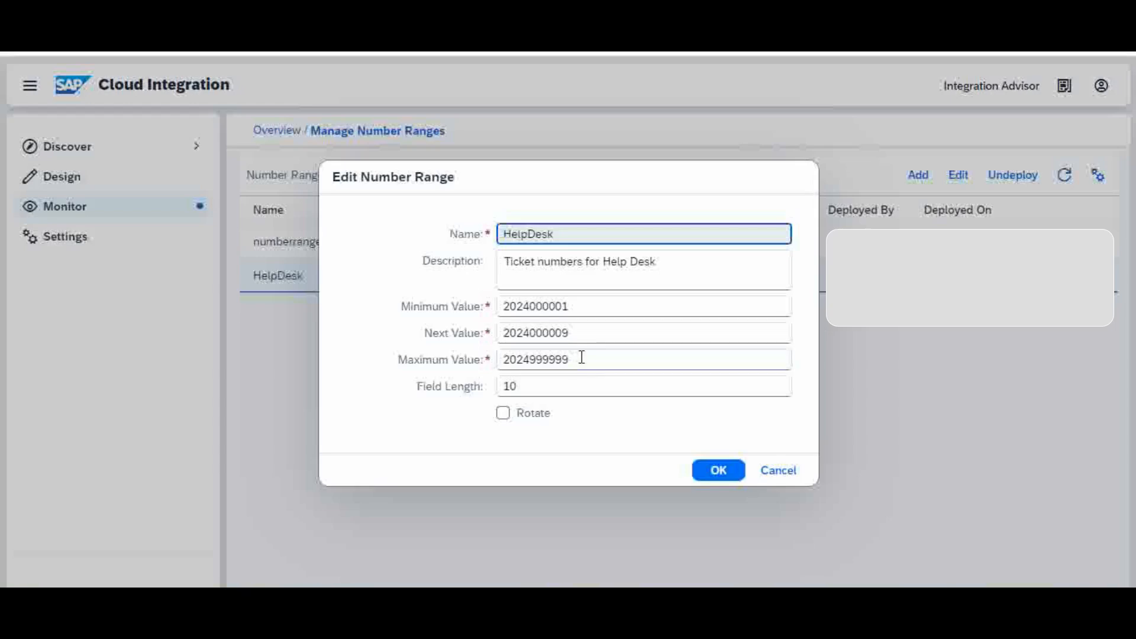
pyautogui.click(581, 333)
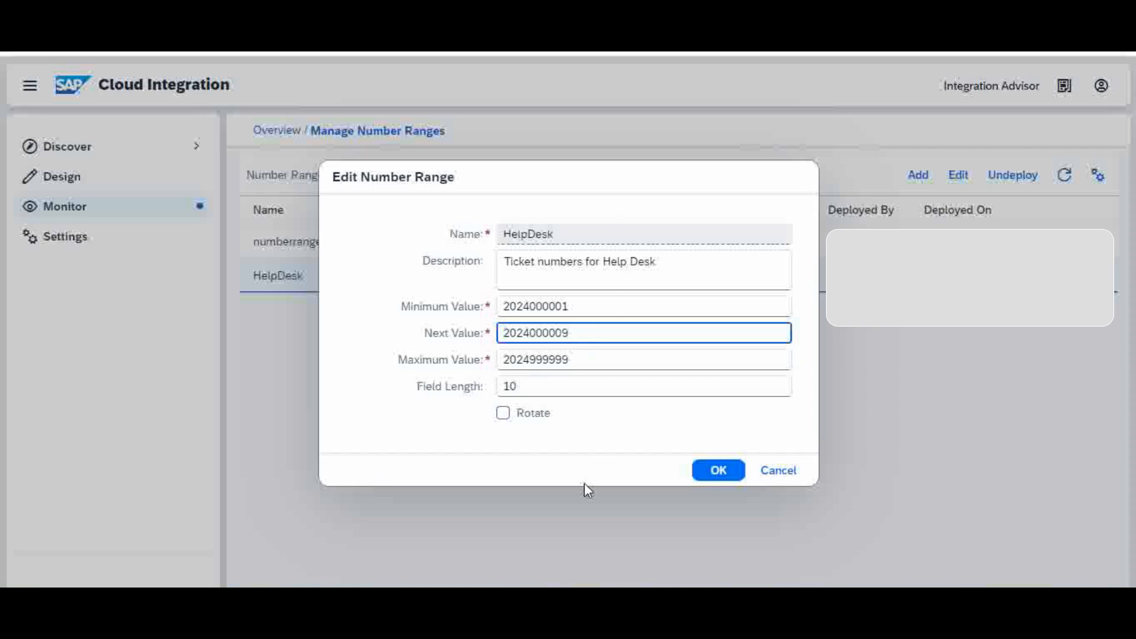
pyautogui.click(782, 474)
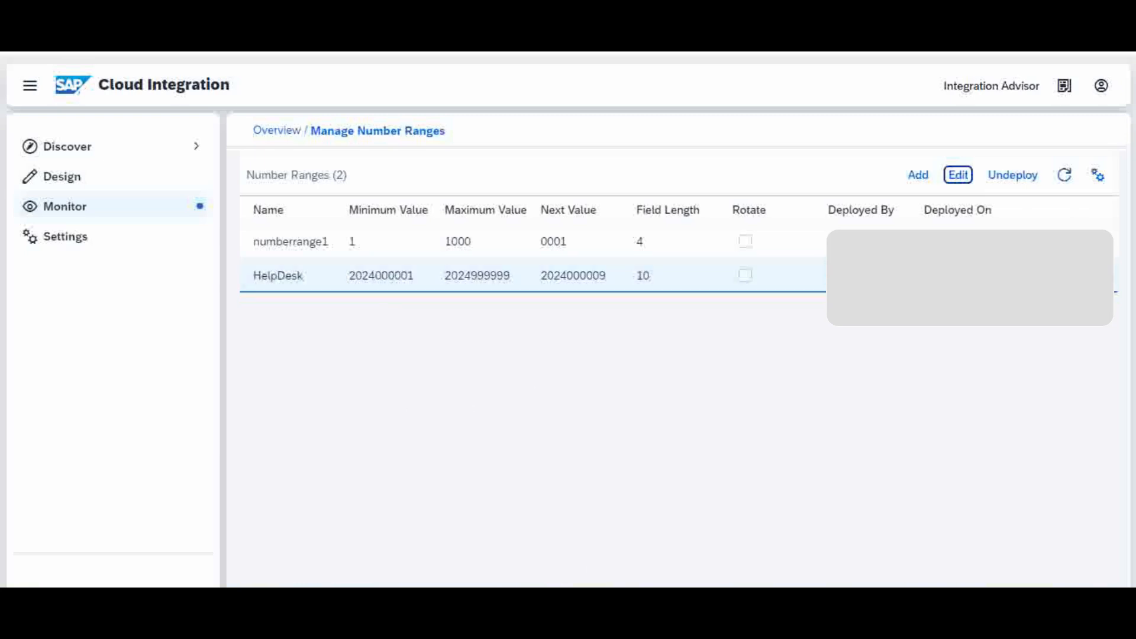
# - Switch to the Trial02 package in the design workspace and open its nr integration flow artifact
pyautogui.click(613, 601)
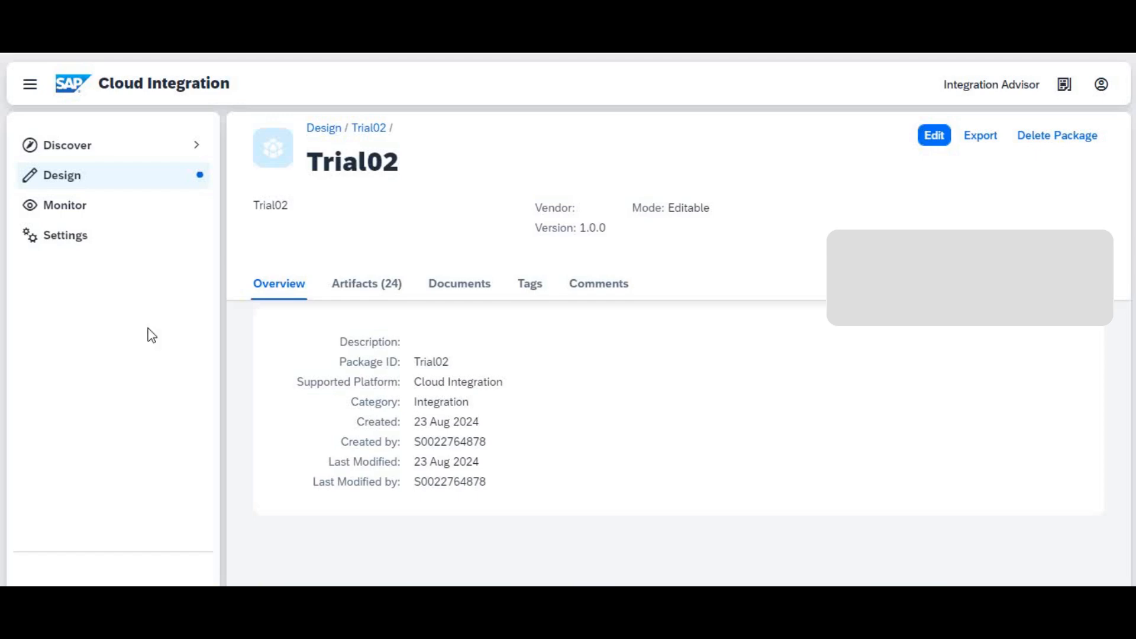
pyautogui.click(371, 293)
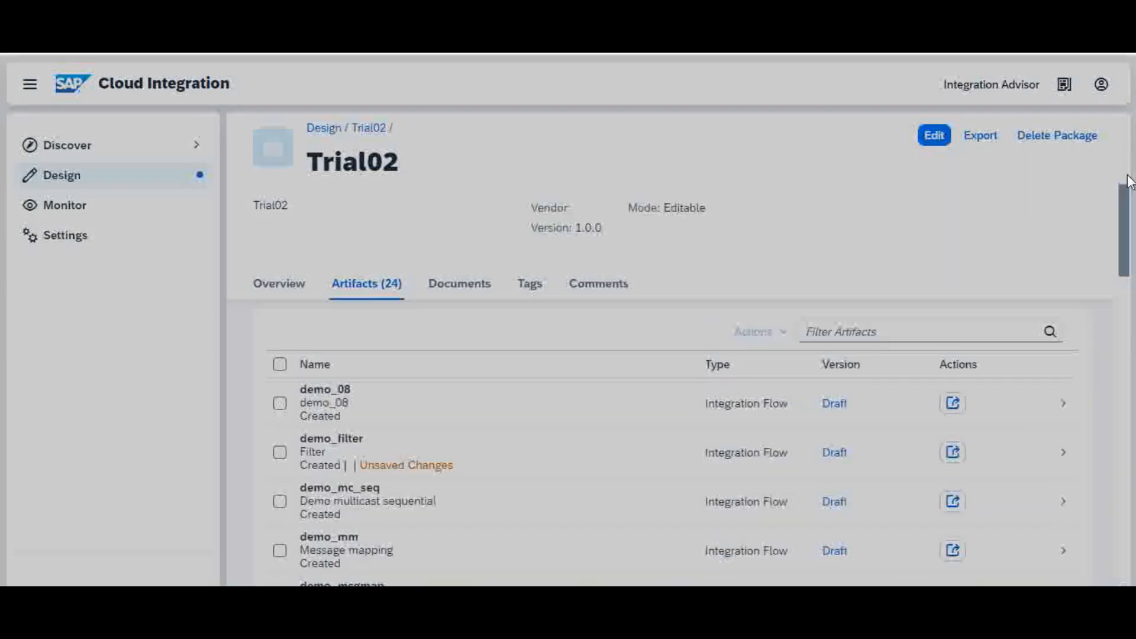
pyautogui.moveTo(1121, 207); pyautogui.dragTo(1129, 445)
pyautogui.click(524, 471)
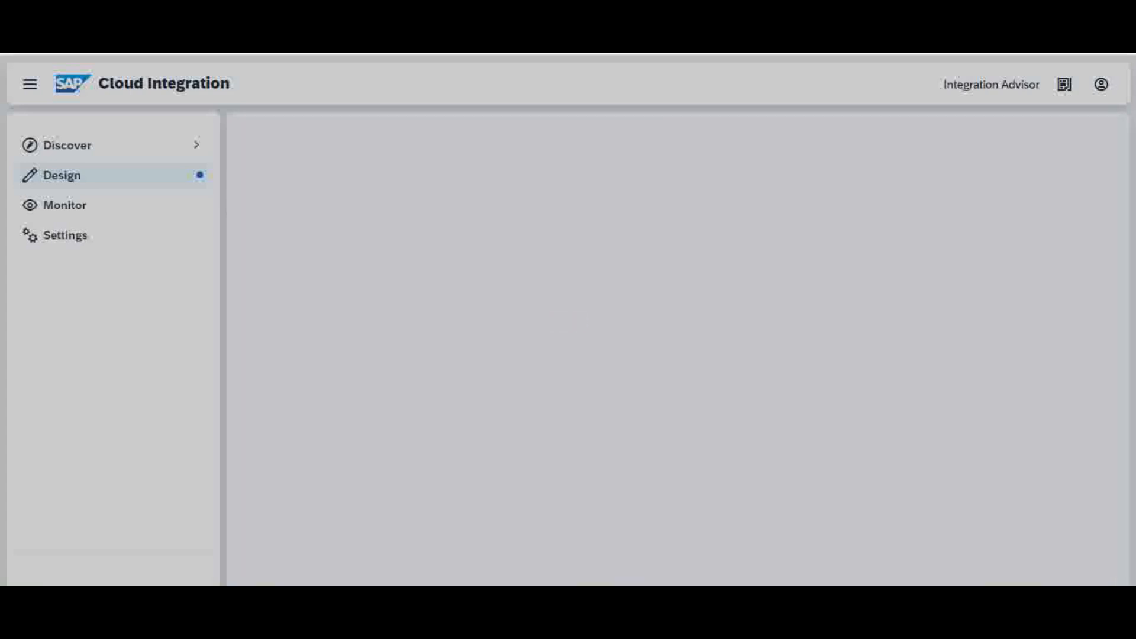
# - Bring up the Input and Output XML sample files in the text editor alongside the integration flow
pyautogui.moveTo(628, 601)
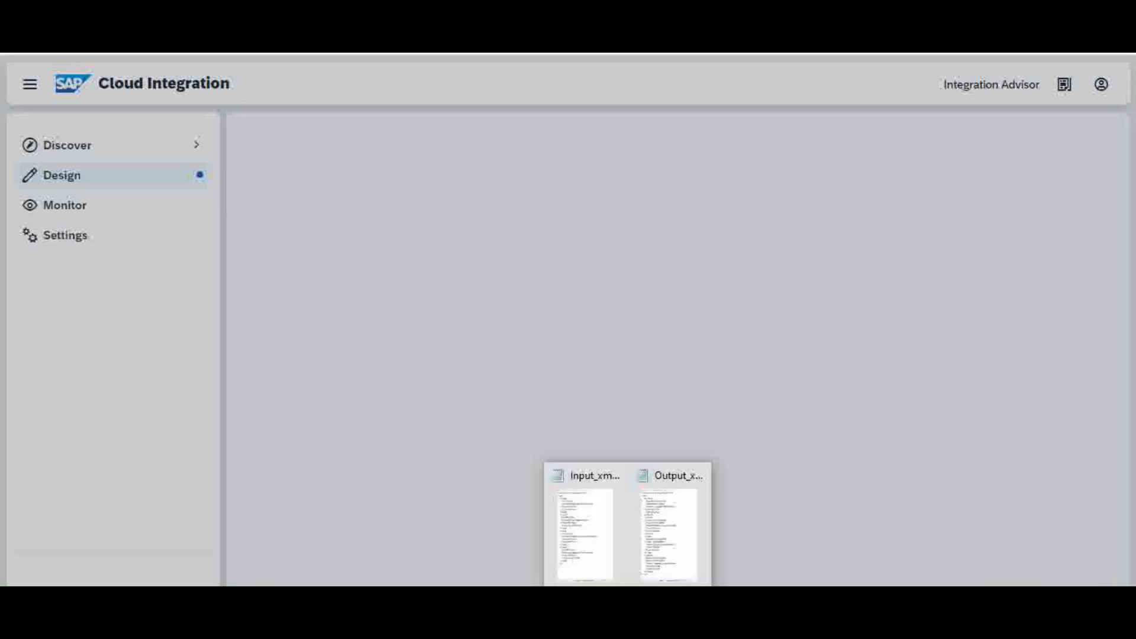
pyautogui.click(606, 569)
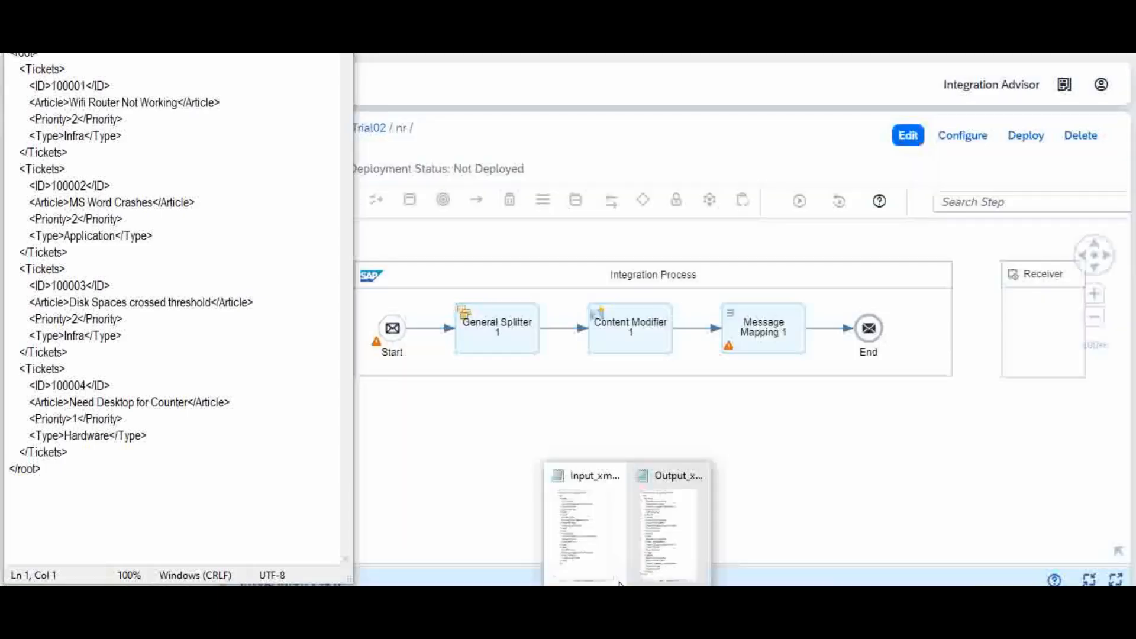
pyautogui.click(671, 547)
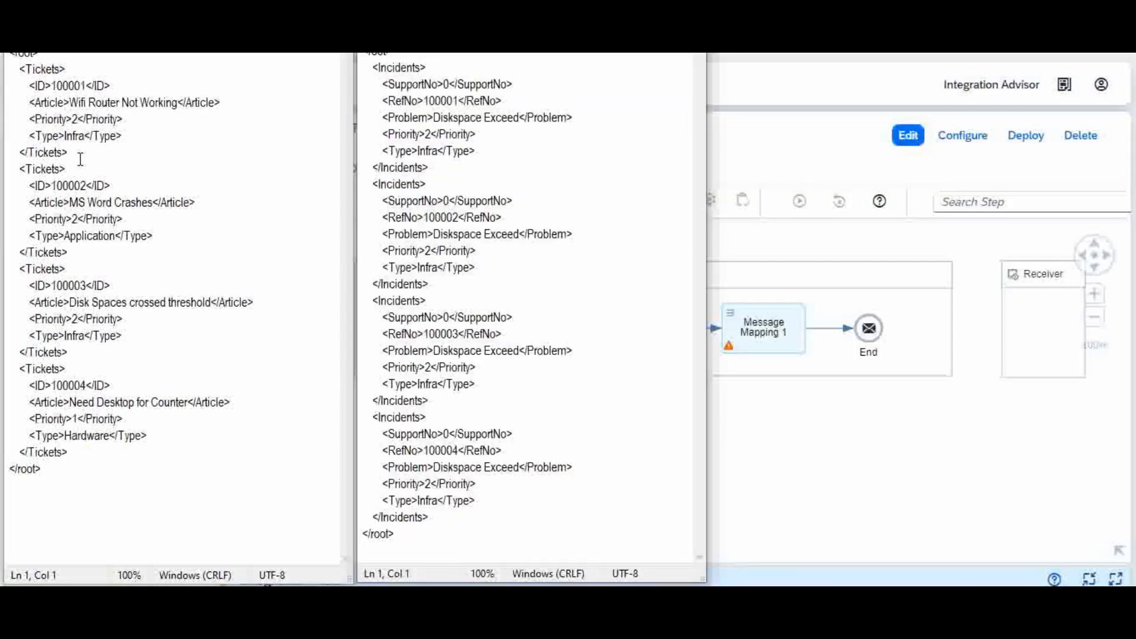
# - Compare the Tickets records in the input XML with the output's Incidents records and SupportNo field, and return to the nr integration flow
pyautogui.moveTo(79, 158); pyautogui.dragTo(3, 62)
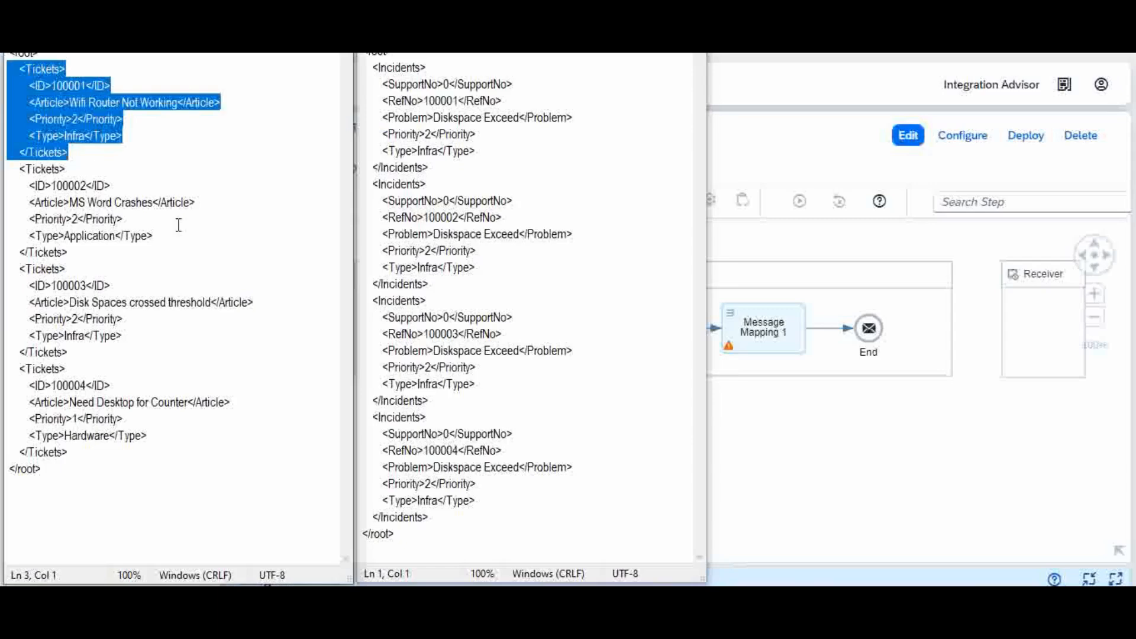
pyautogui.click(116, 476)
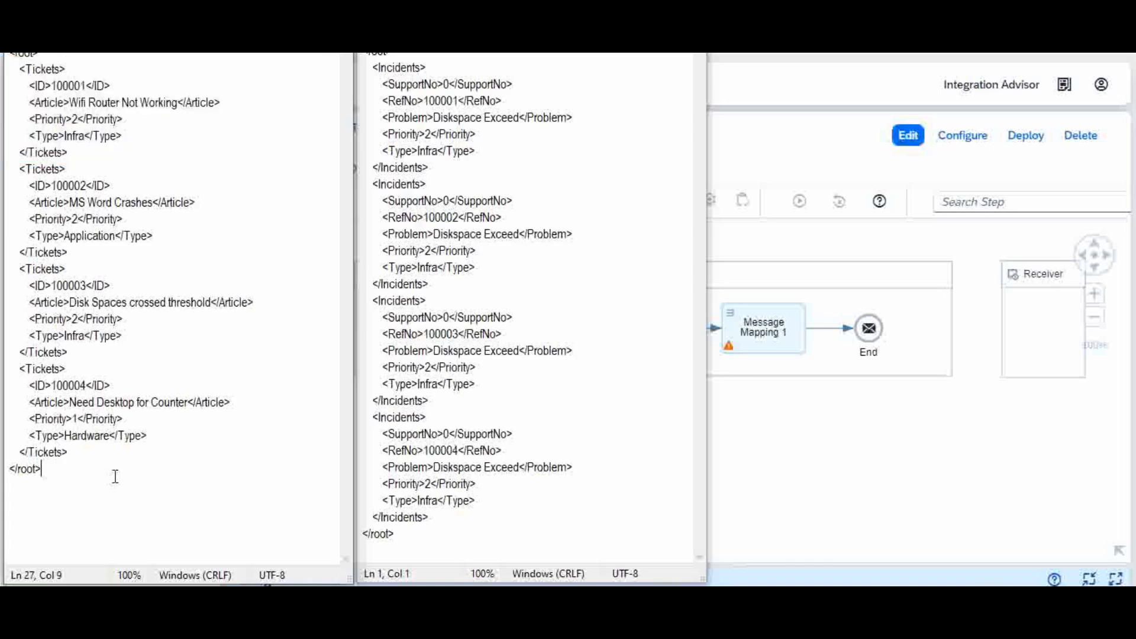
pyautogui.moveTo(84, 148); pyautogui.dragTo(7, 68)
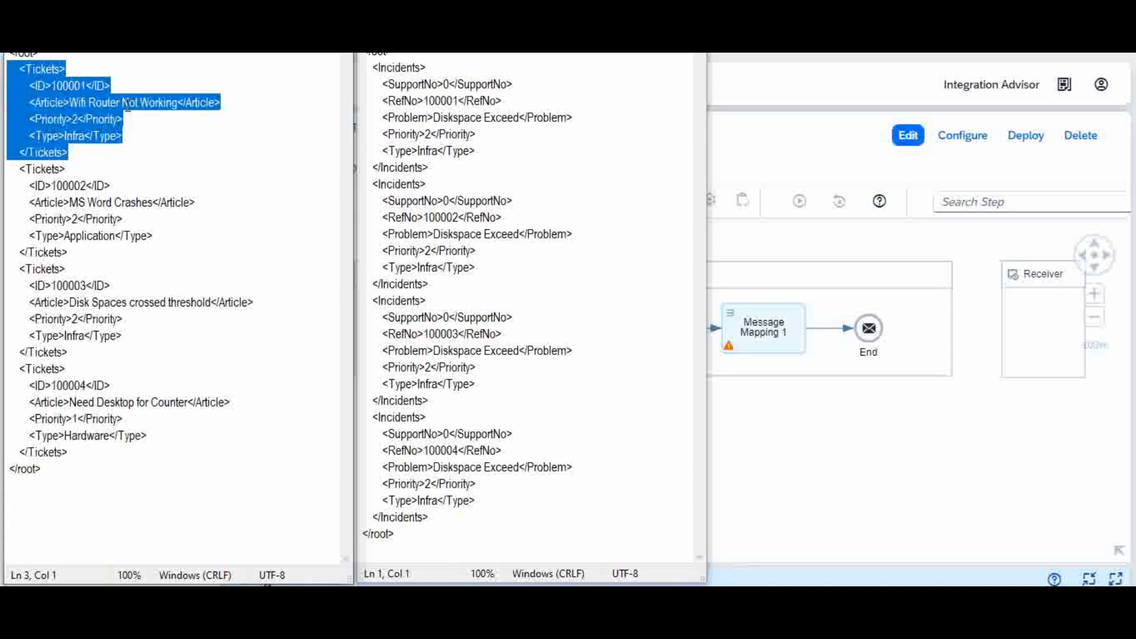
pyautogui.click(83, 131)
pyautogui.click(75, 136)
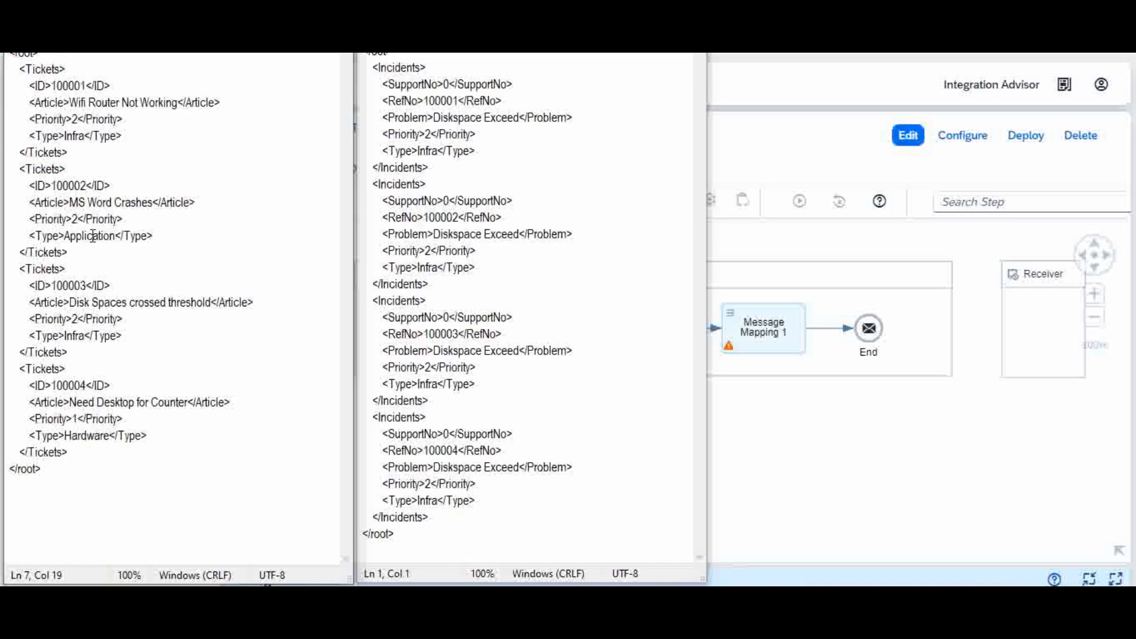
pyautogui.click(93, 435)
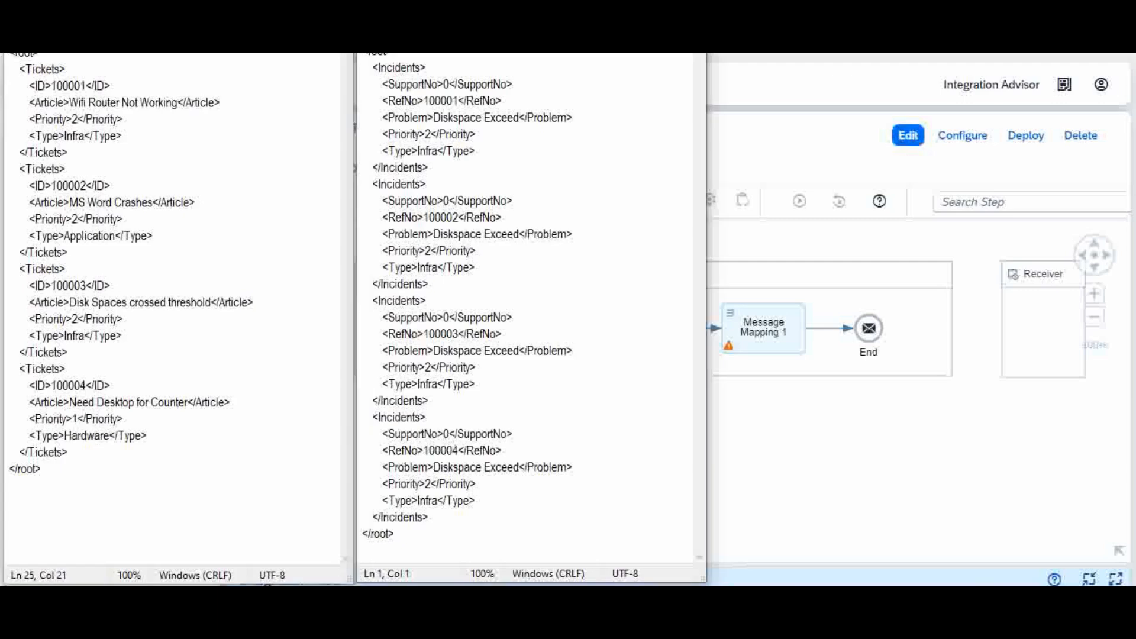
pyautogui.moveTo(446, 170); pyautogui.dragTo(343, 69)
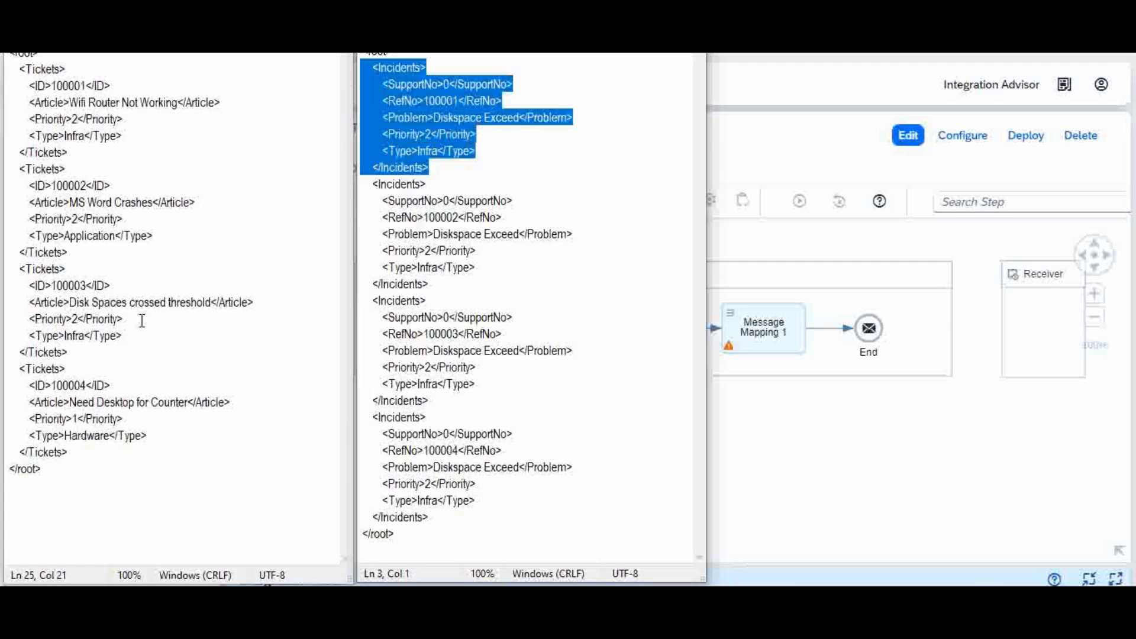
pyautogui.moveTo(80, 152); pyautogui.dragTo(7, 69)
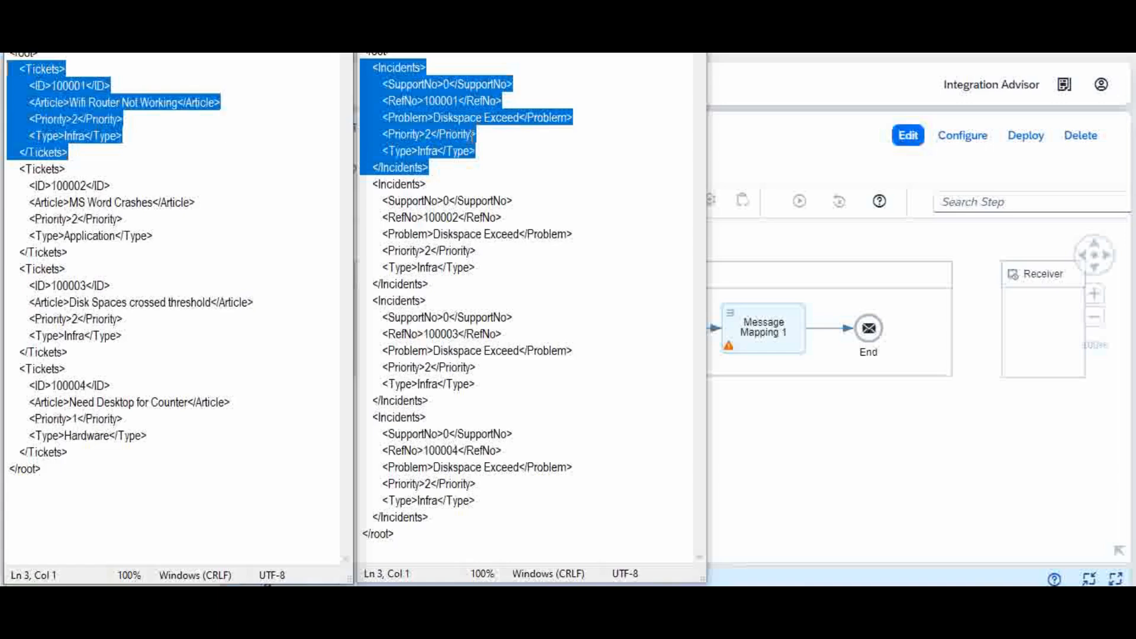
pyautogui.click(420, 90)
pyautogui.moveTo(381, 83); pyautogui.dragTo(524, 84)
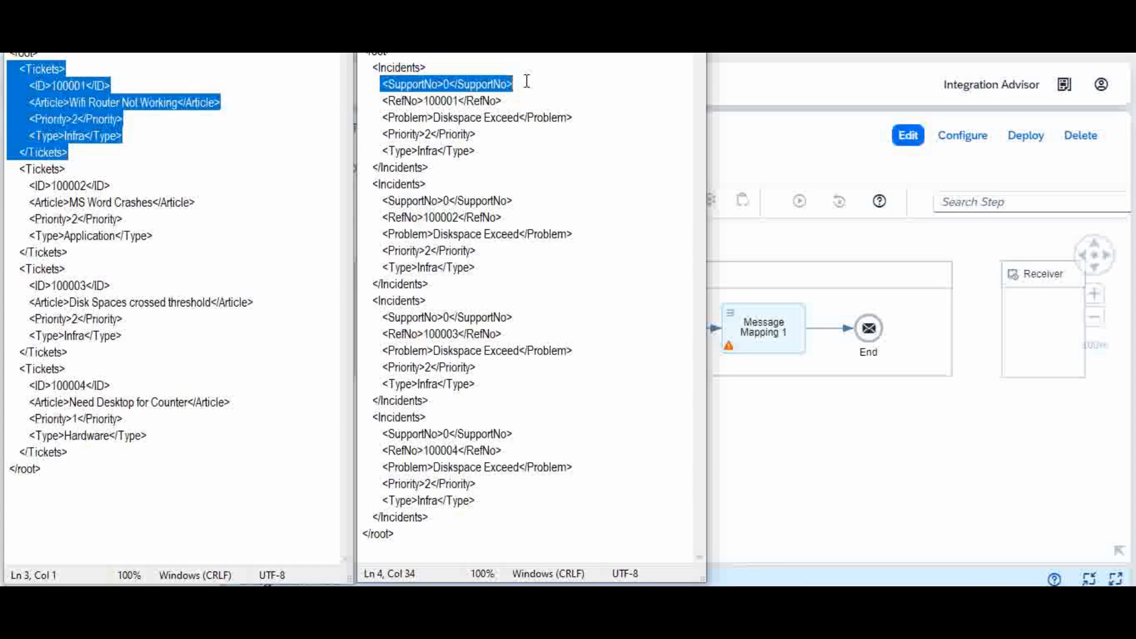
pyautogui.click(226, 484)
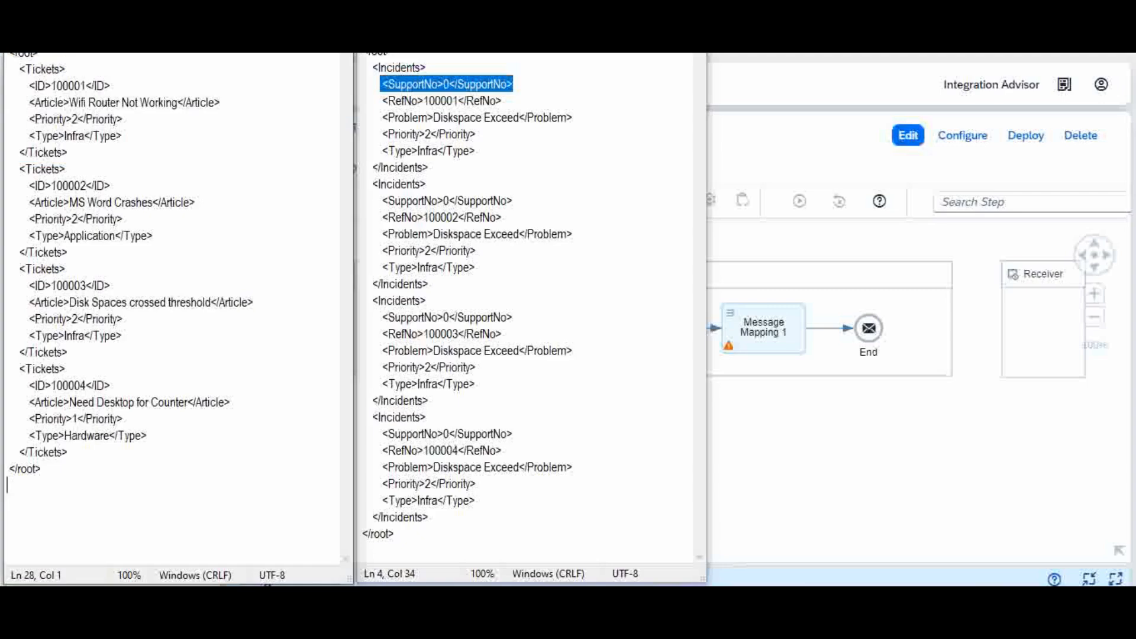
pyautogui.click(790, 479)
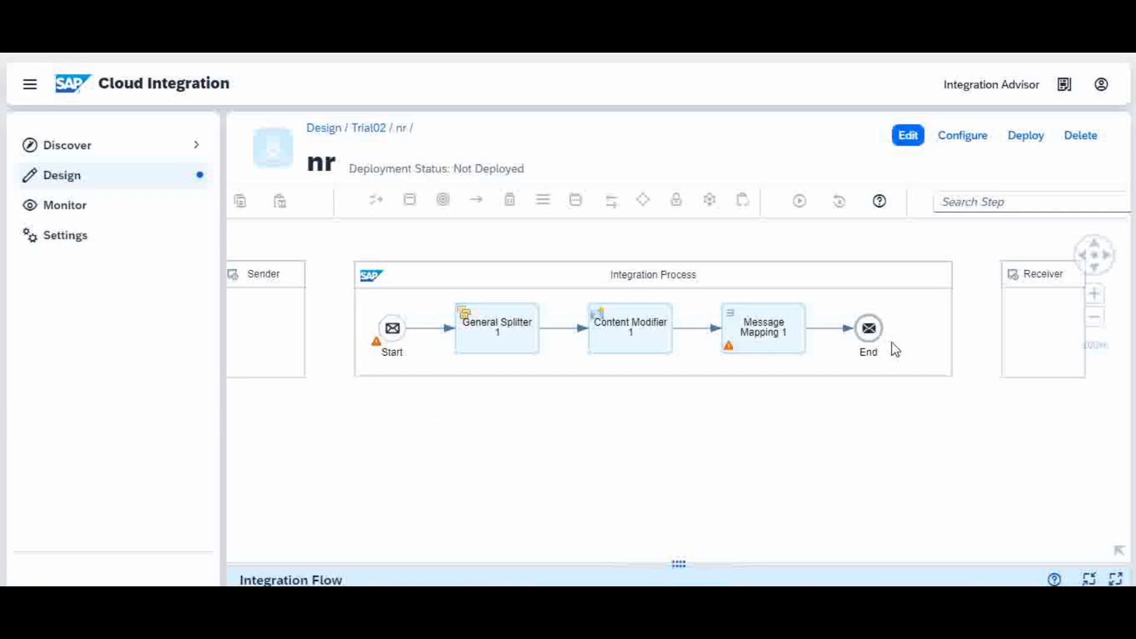
# - Look over the General Splitter, Content Modifier and Message Mapping steps, and bring up the General Splitter's properties
pyautogui.click(492, 324)
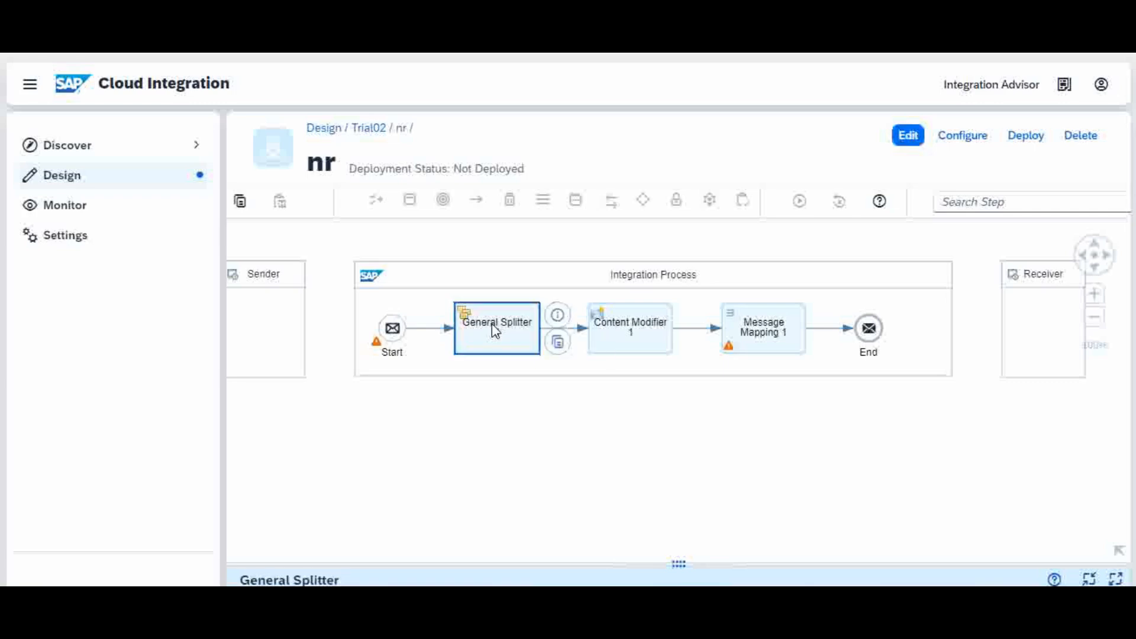
pyautogui.click(635, 334)
pyautogui.click(778, 335)
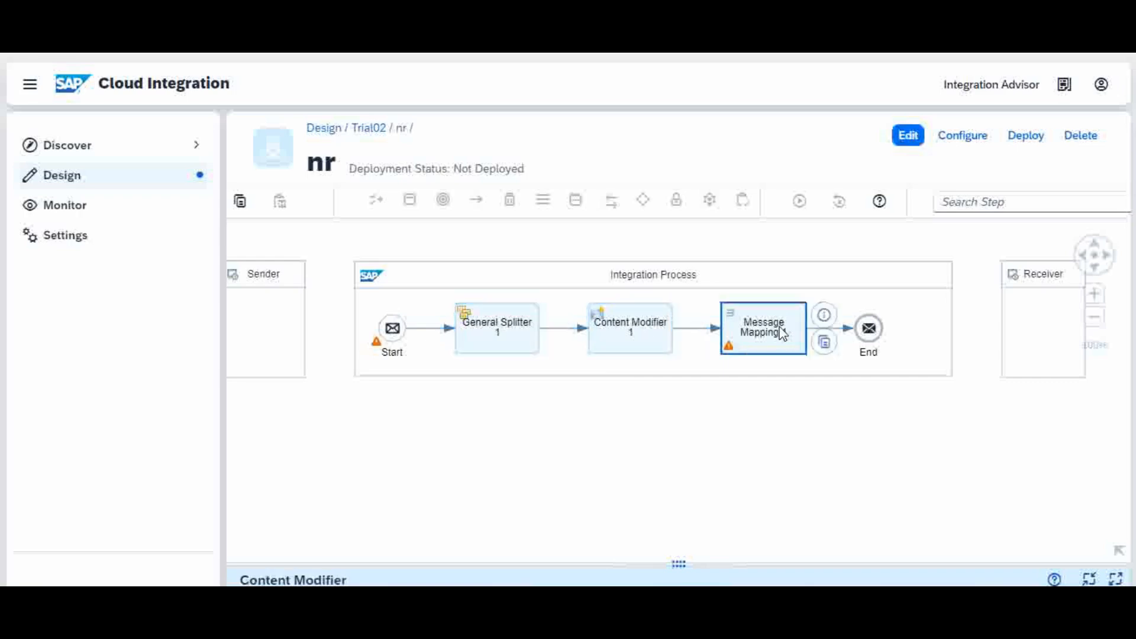
pyautogui.click(518, 342)
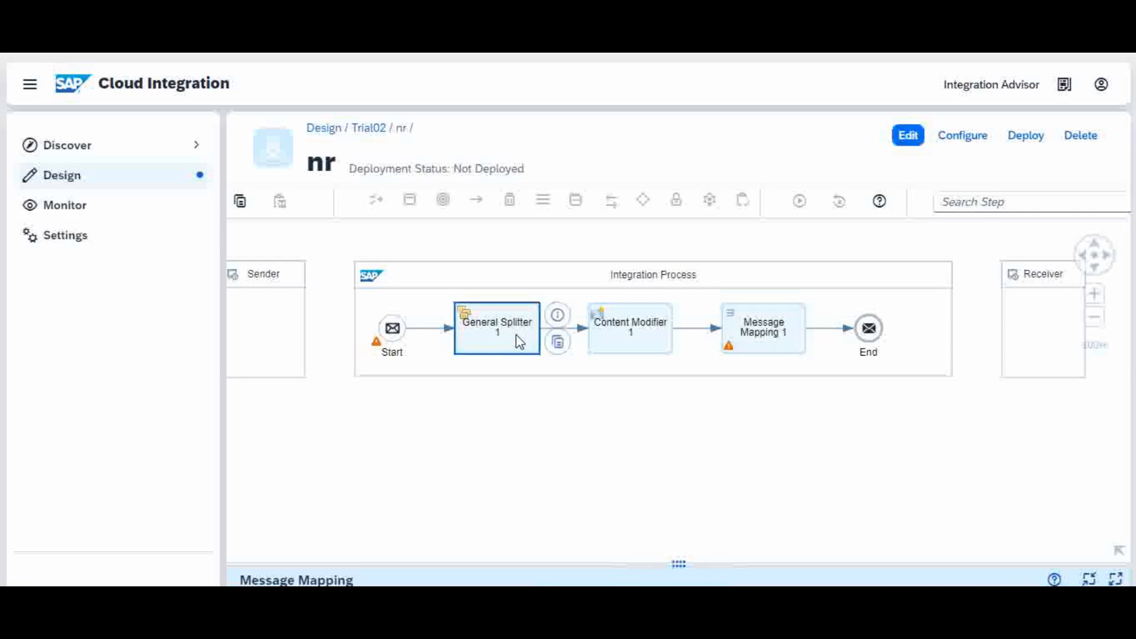
pyautogui.moveTo(539, 417); pyautogui.dragTo(540, 405)
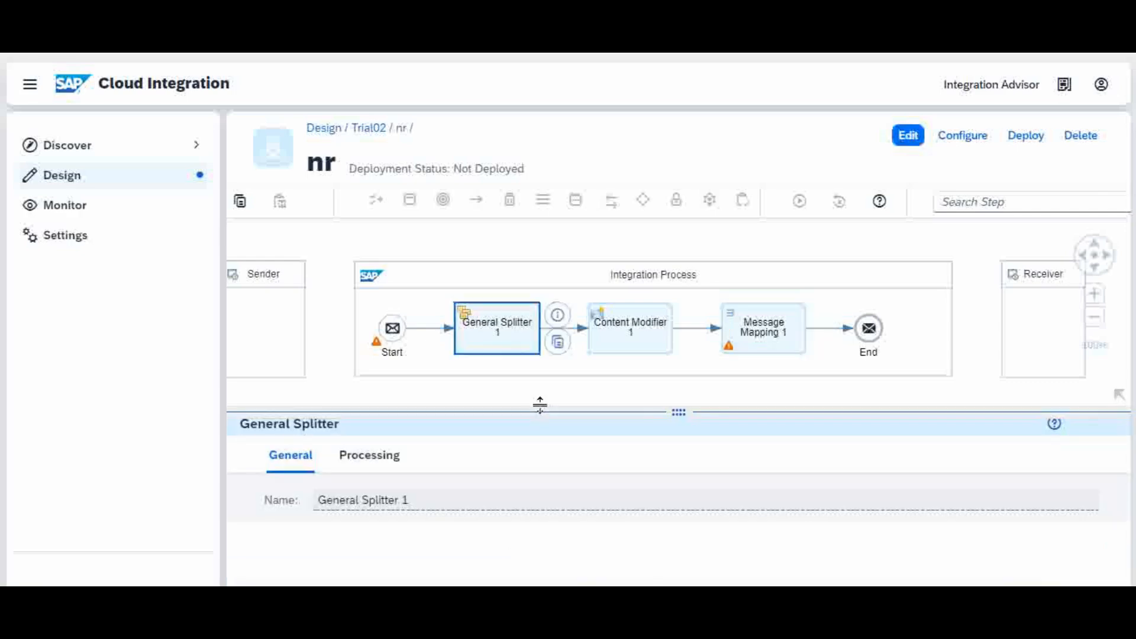
# - Switch to the input XML in the text editor and examine its first Tickets record and element name
pyautogui.moveTo(628, 599)
pyautogui.click(594, 558)
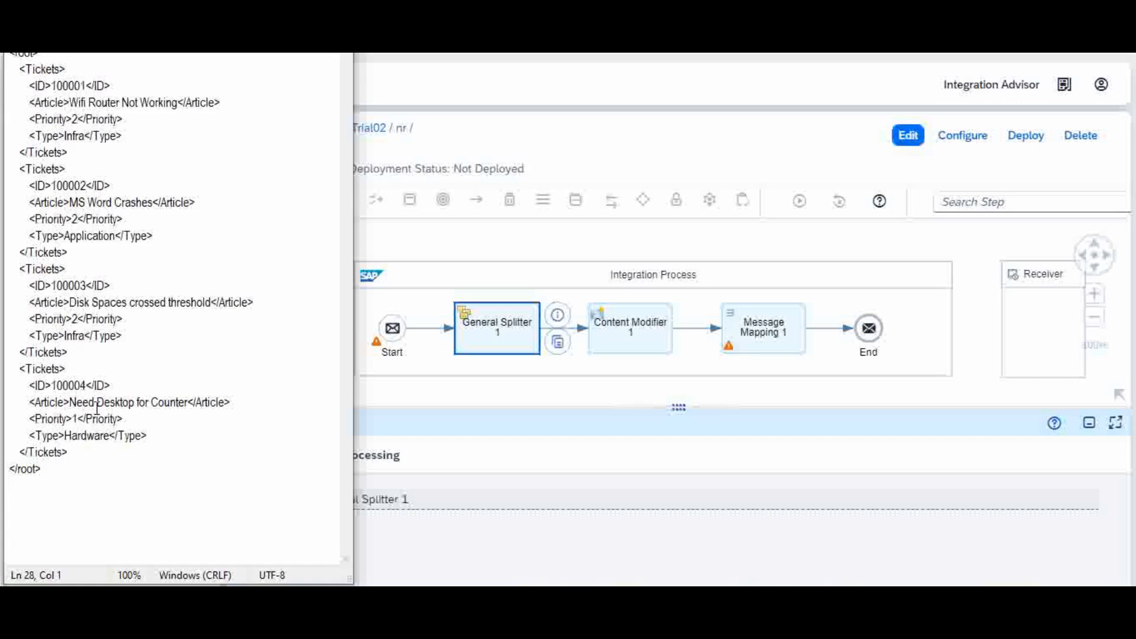
pyautogui.moveTo(81, 152); pyautogui.dragTo(6, 69)
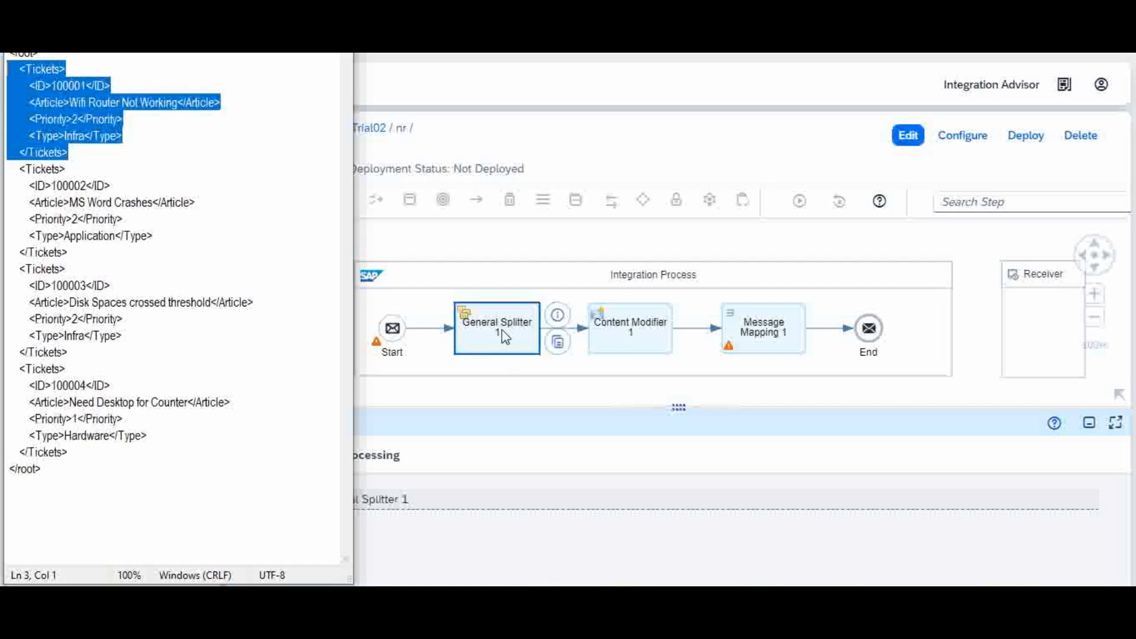
pyautogui.click(50, 68)
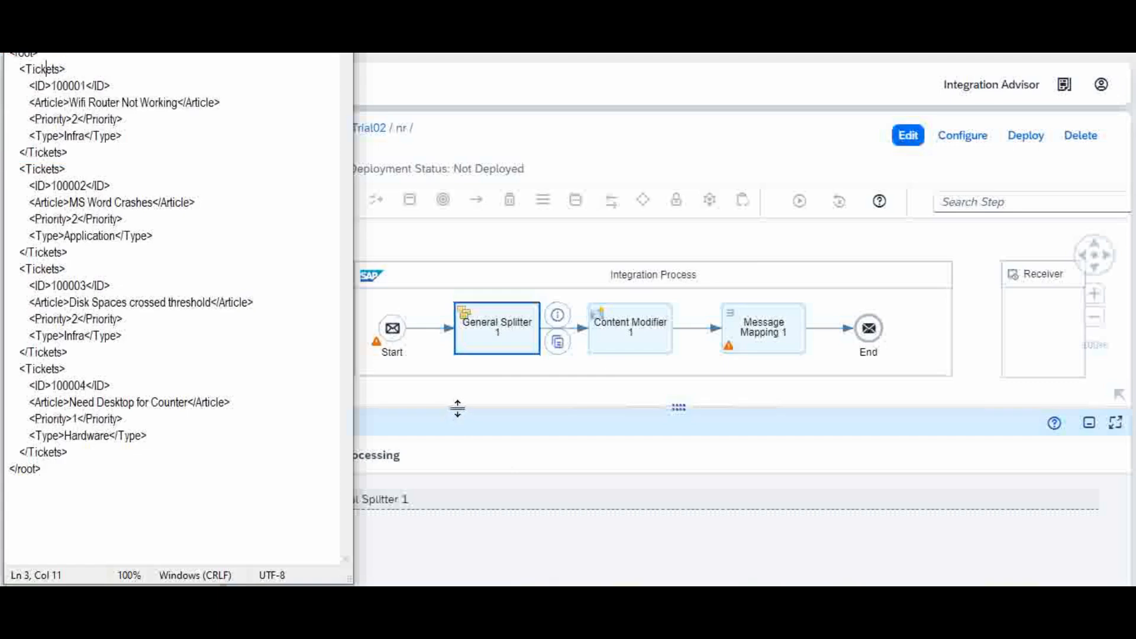
# - Review the General Splitter's processing settings, comparing its XPath expression with the Tickets elements in the input XML
pyautogui.click(454, 468)
pyautogui.click(381, 462)
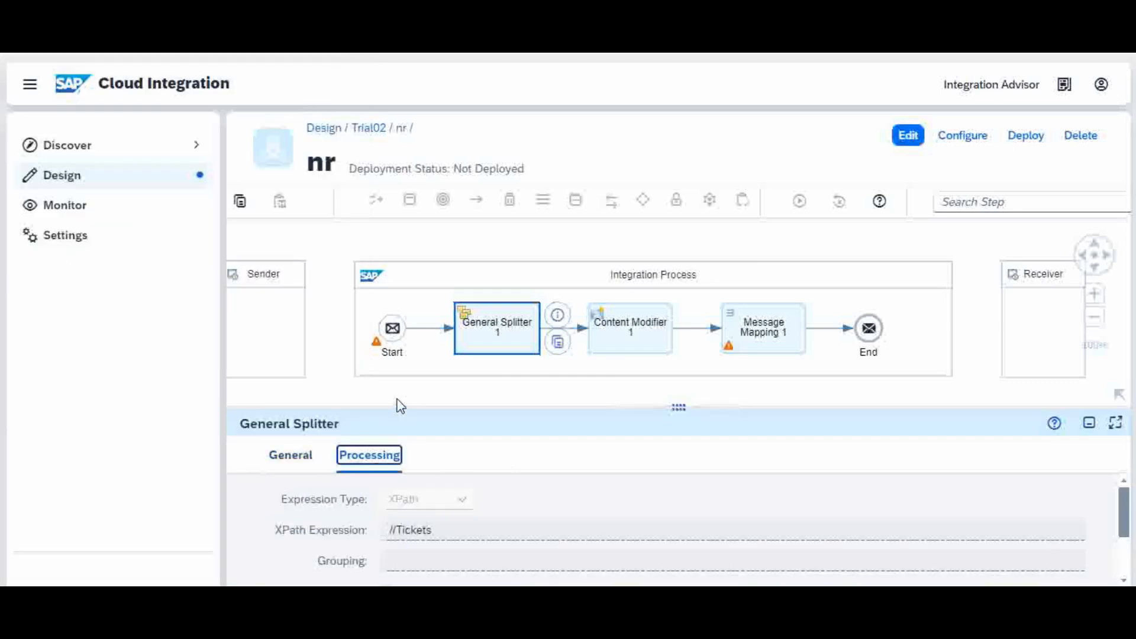
pyautogui.moveTo(407, 402); pyautogui.dragTo(414, 334)
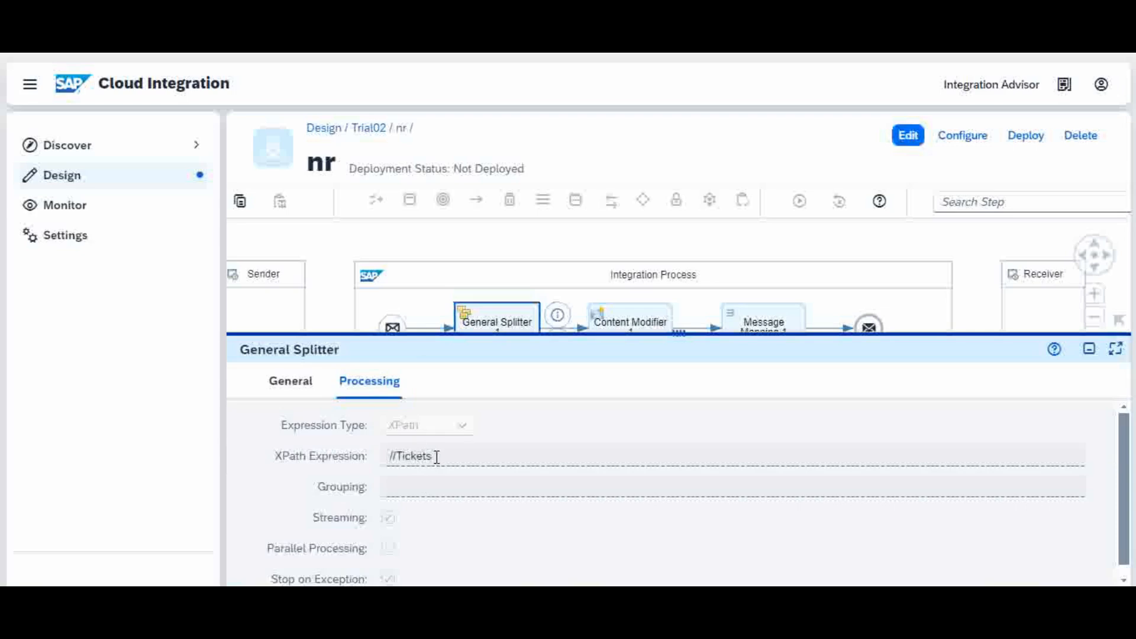
pyautogui.moveTo(437, 457); pyautogui.dragTo(386, 456)
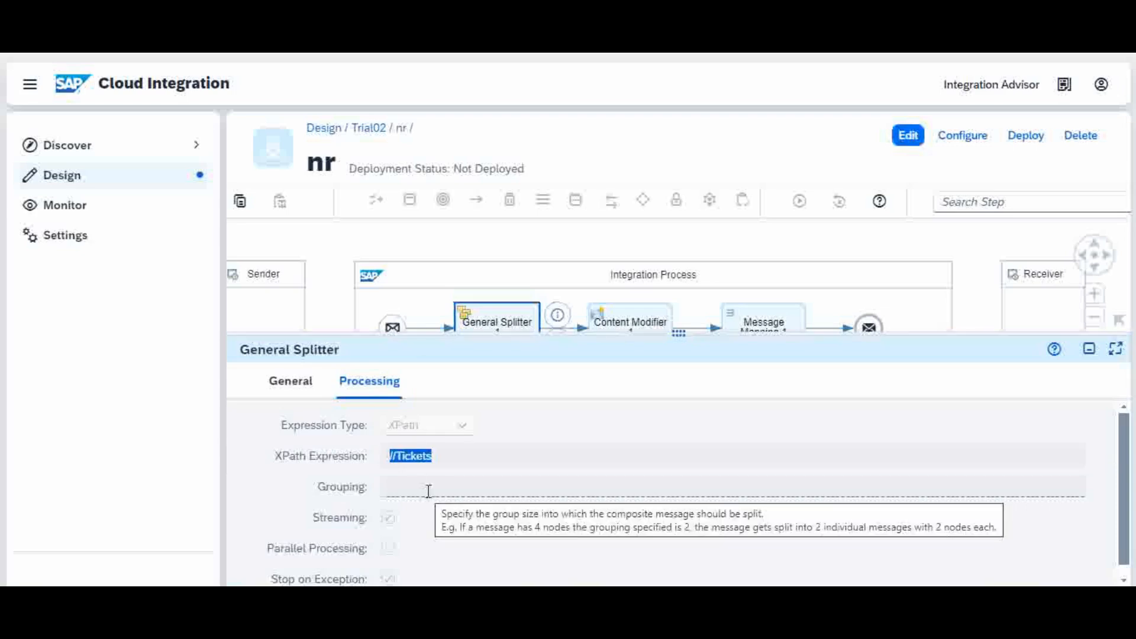
pyautogui.click(568, 553)
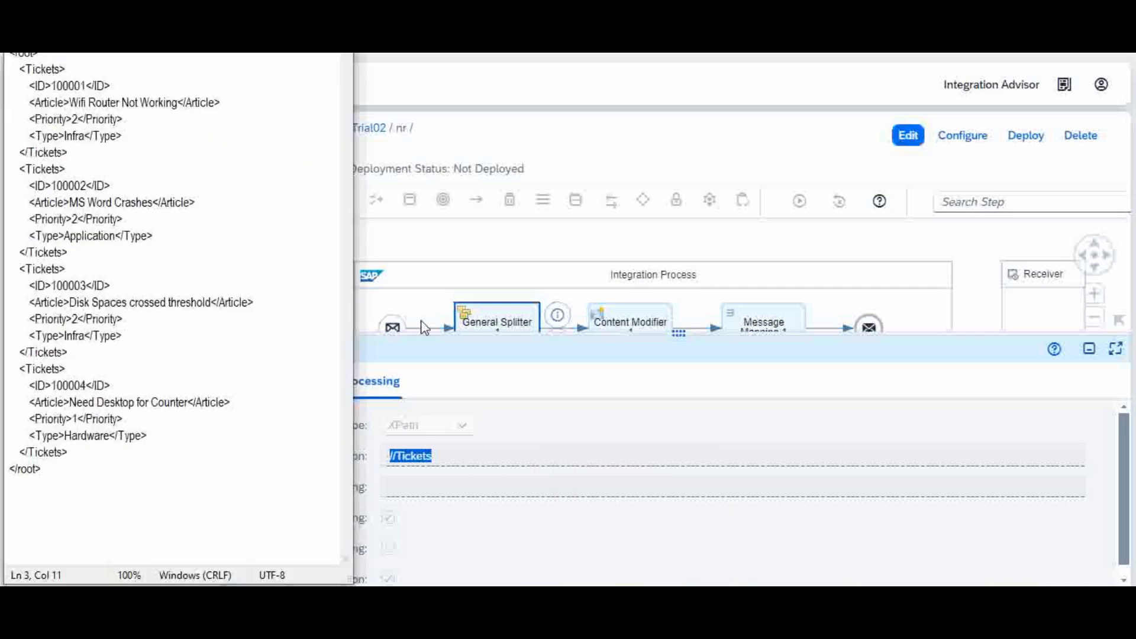
pyautogui.click(380, 391)
pyautogui.moveTo(381, 391); pyautogui.dragTo(375, 408)
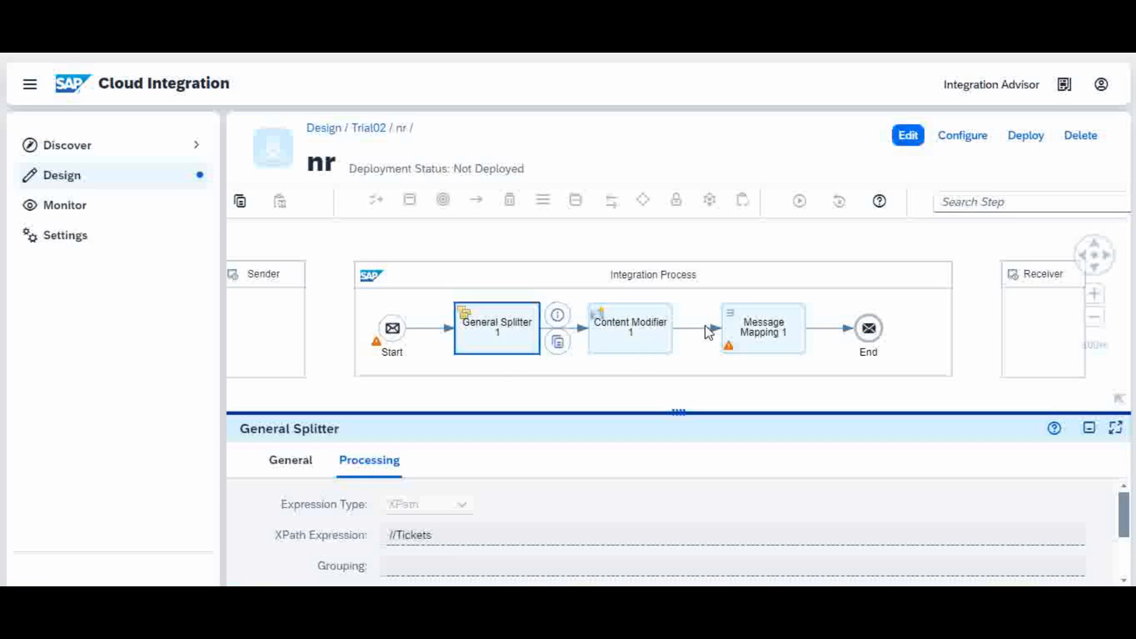
# - Examine the Content Modifier's docno exchange property, including its name and source type
pyautogui.click(642, 335)
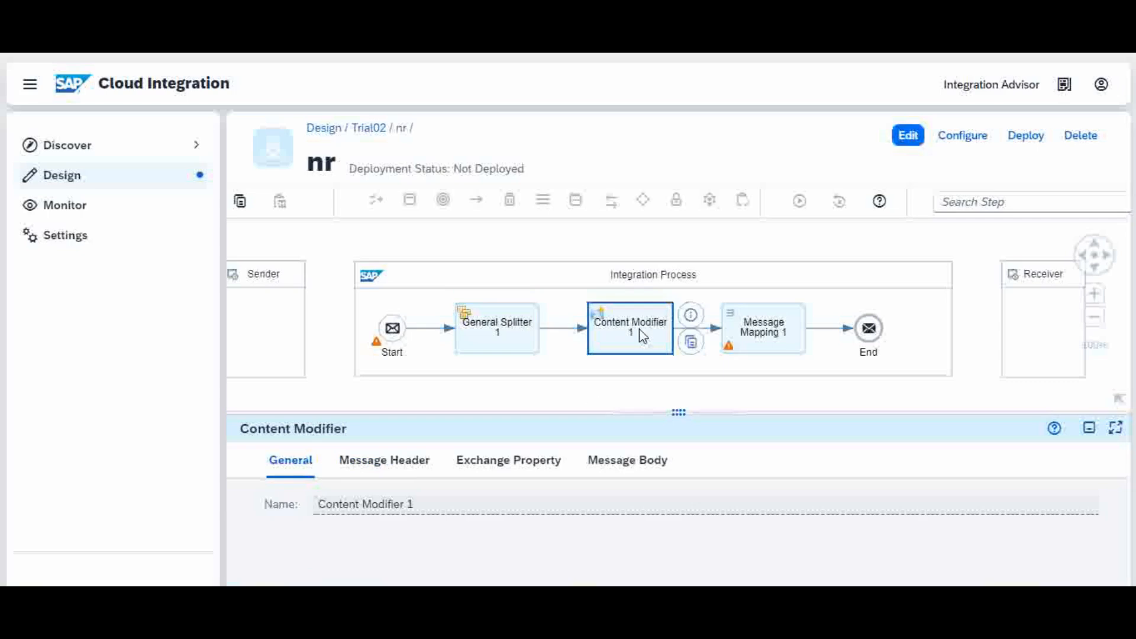
pyautogui.moveTo(575, 408); pyautogui.dragTo(588, 395)
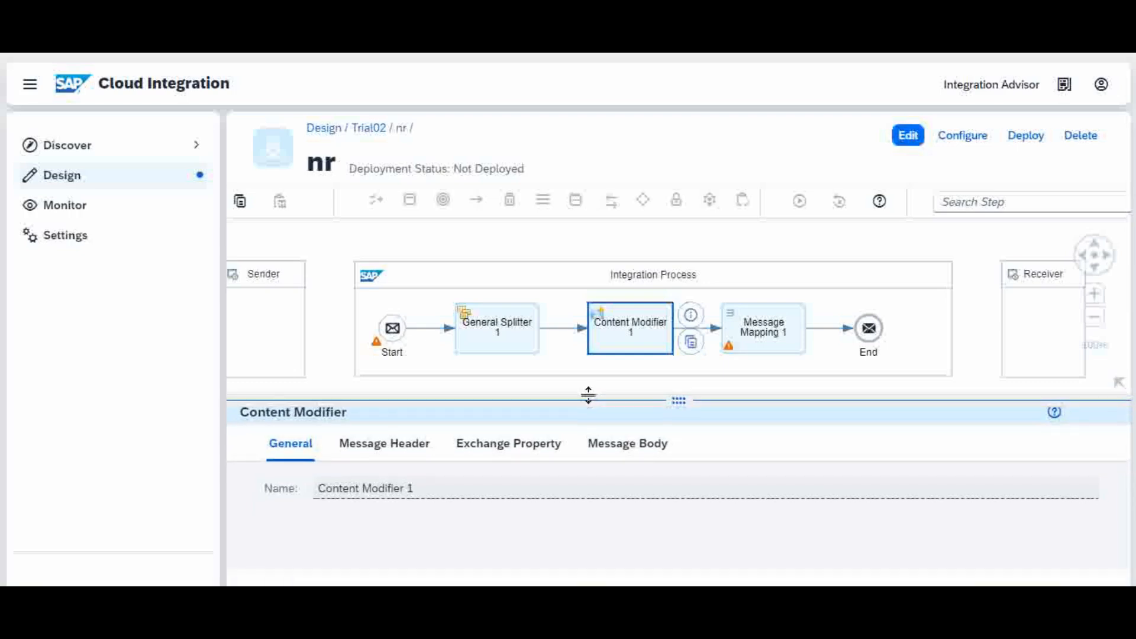
pyautogui.click(504, 448)
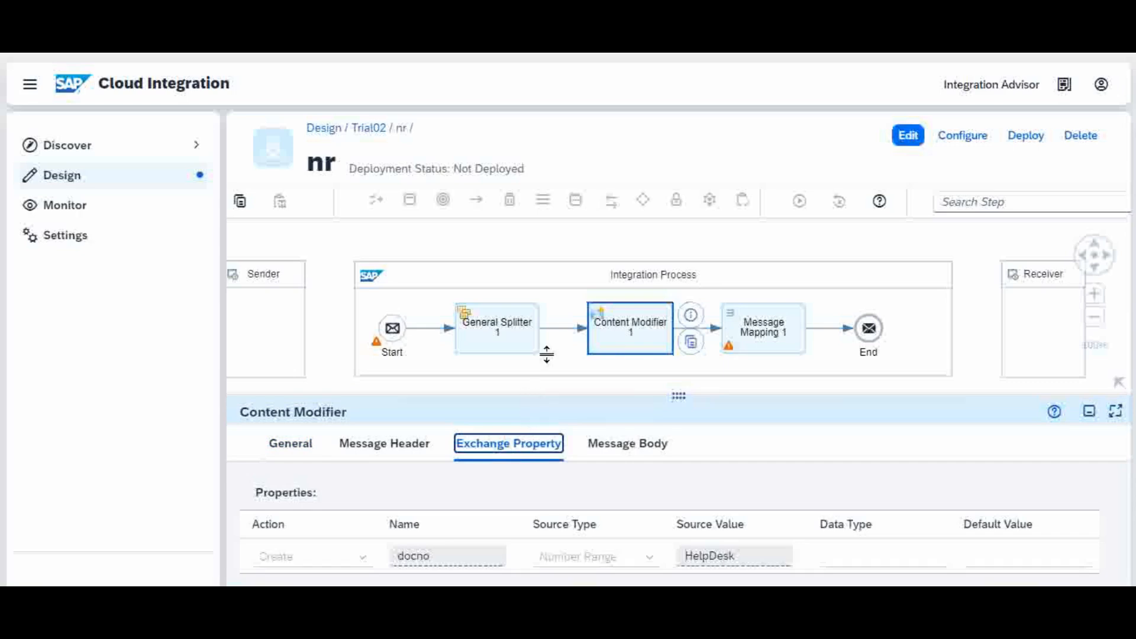
pyautogui.moveTo(547, 354); pyautogui.dragTo(560, 279)
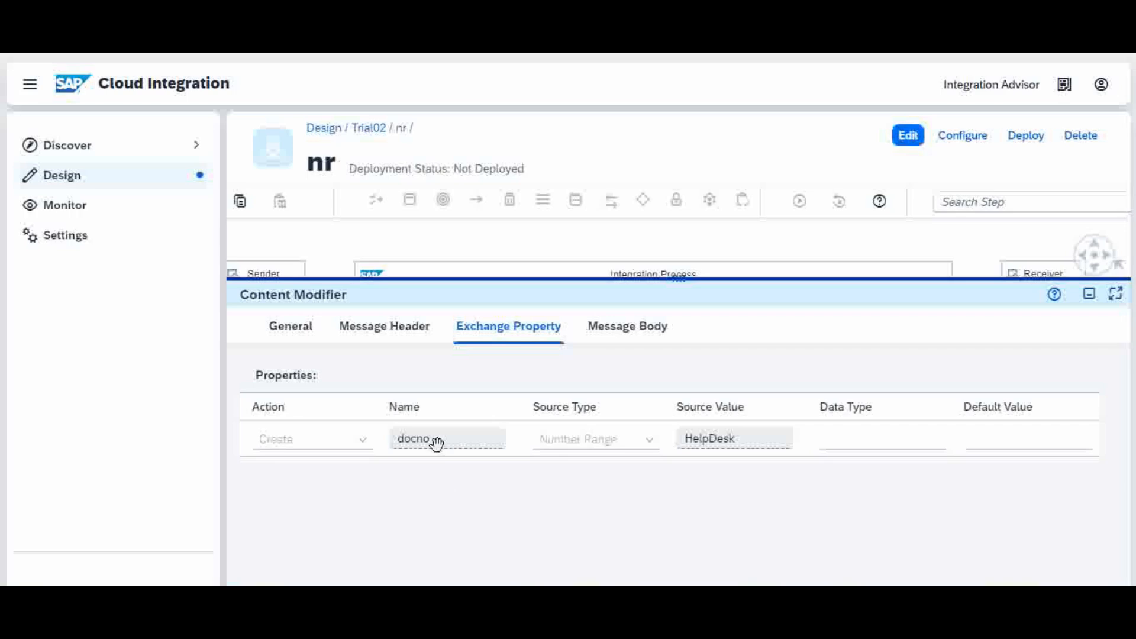
pyautogui.moveTo(435, 438); pyautogui.dragTo(394, 439)
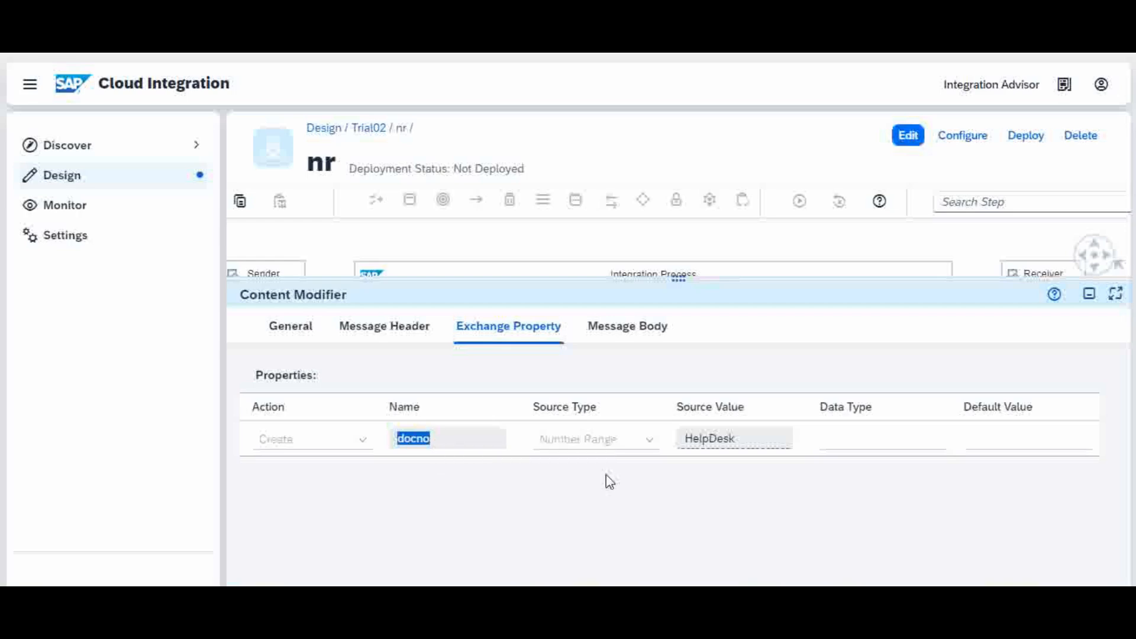
pyautogui.click(652, 443)
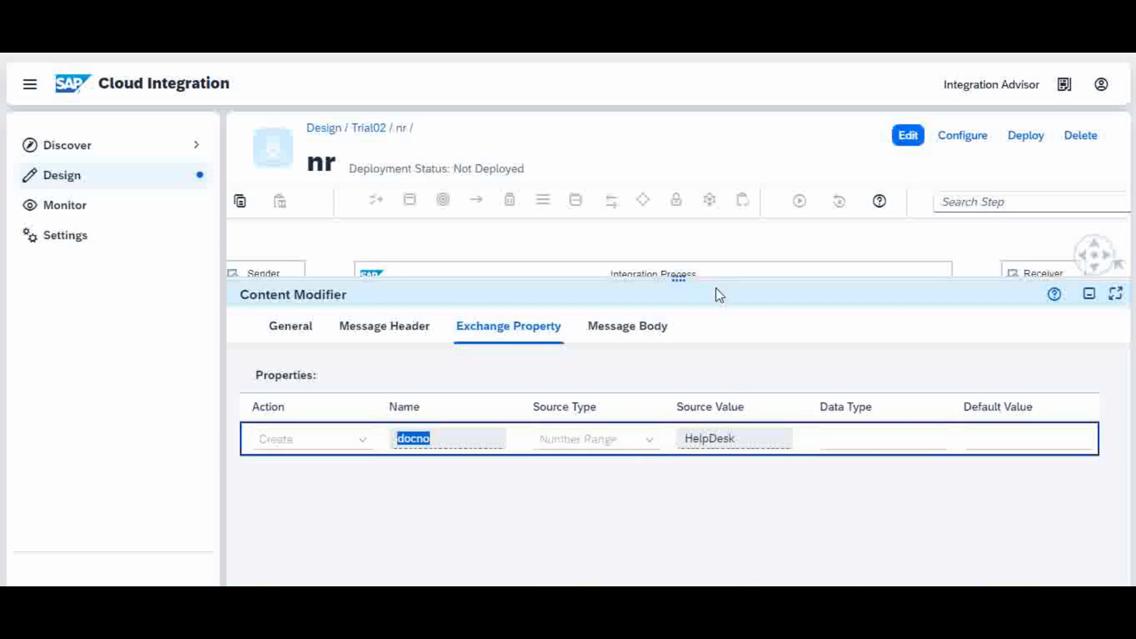
# - Put the integration flow into edit mode and inspect the docno property's source type options and source value
pyautogui.click(910, 141)
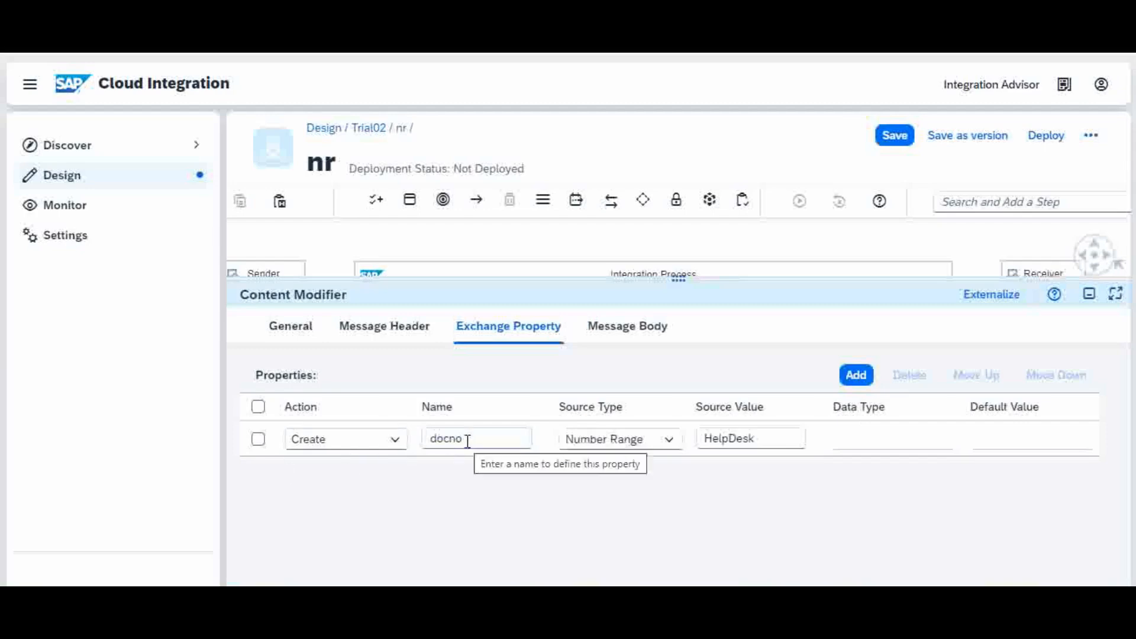
pyautogui.click(672, 448)
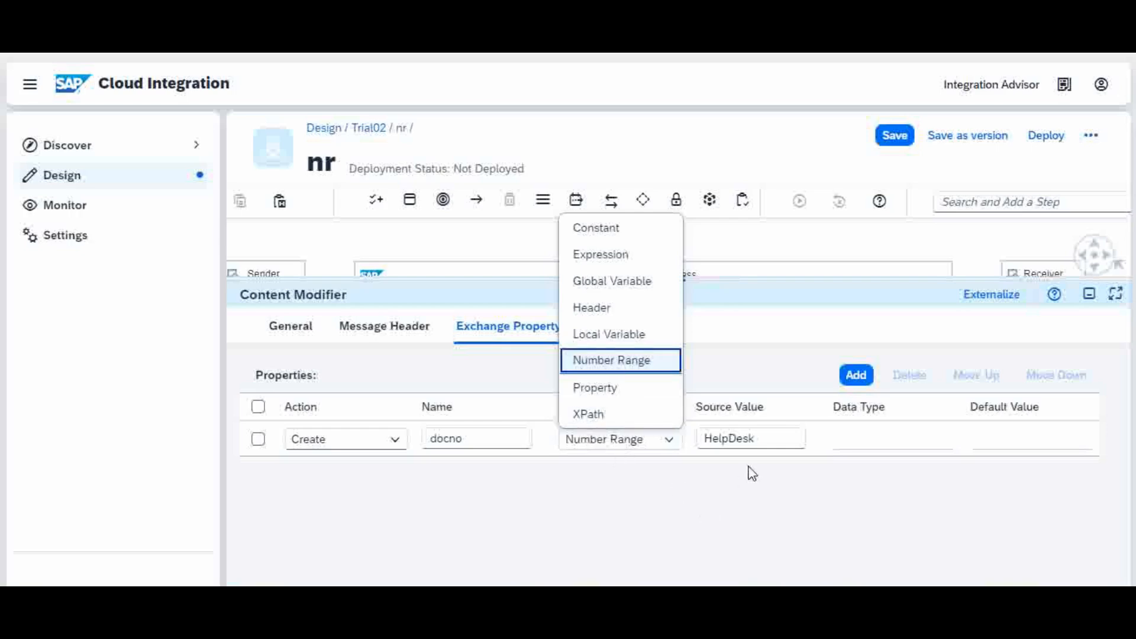
pyautogui.click(765, 441)
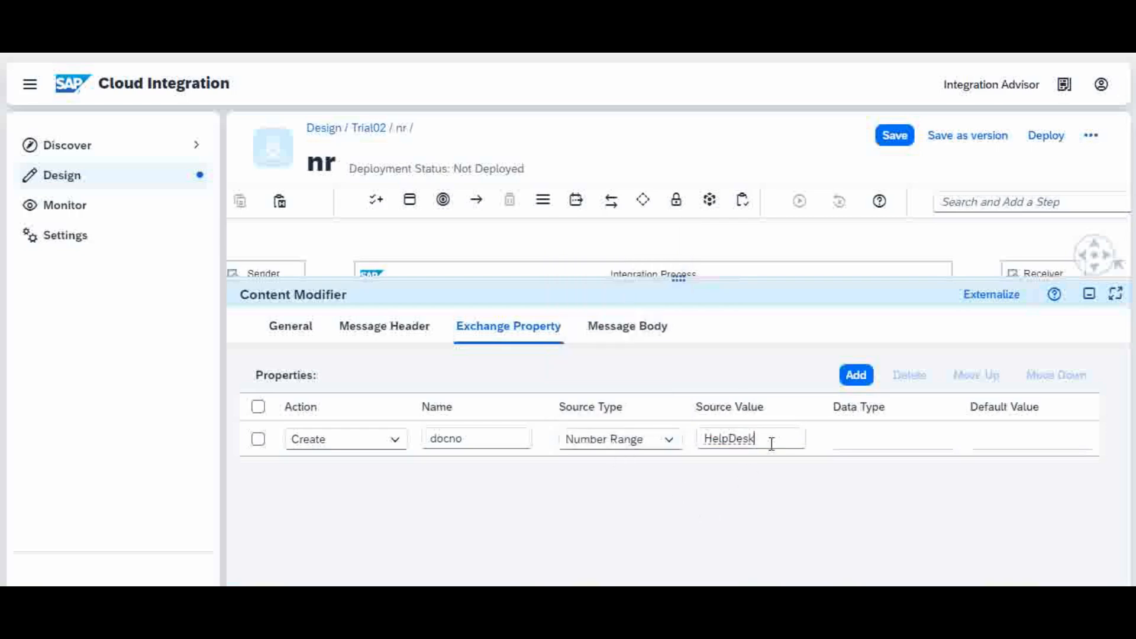
pyautogui.moveTo(761, 440); pyautogui.dragTo(694, 440)
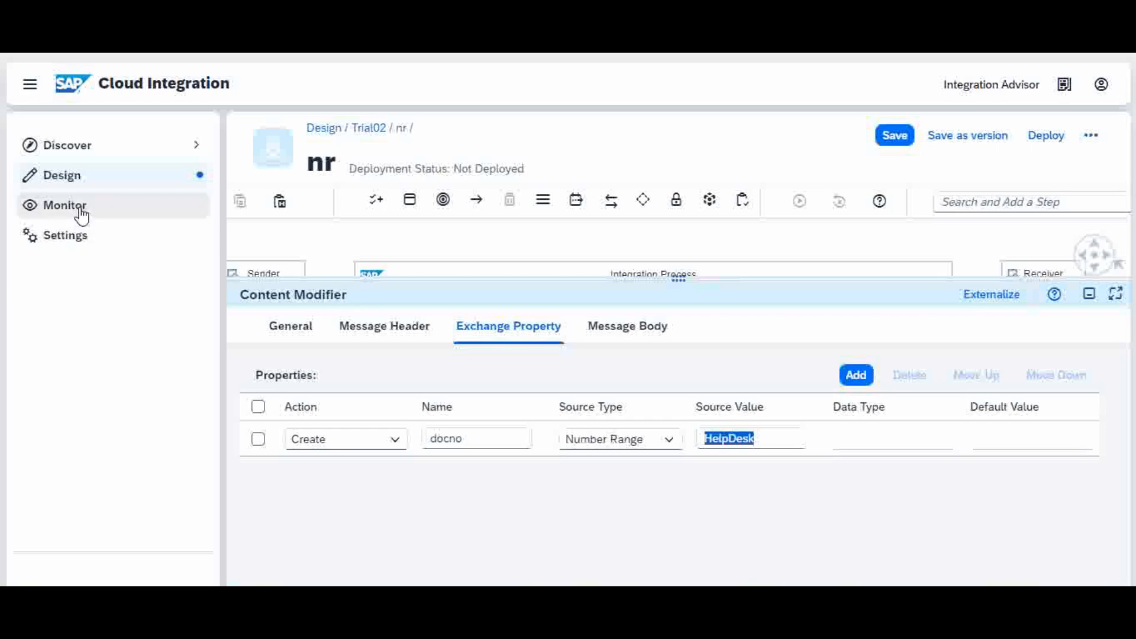
pyautogui.click(767, 439)
pyautogui.moveTo(747, 439); pyautogui.dragTo(703, 439)
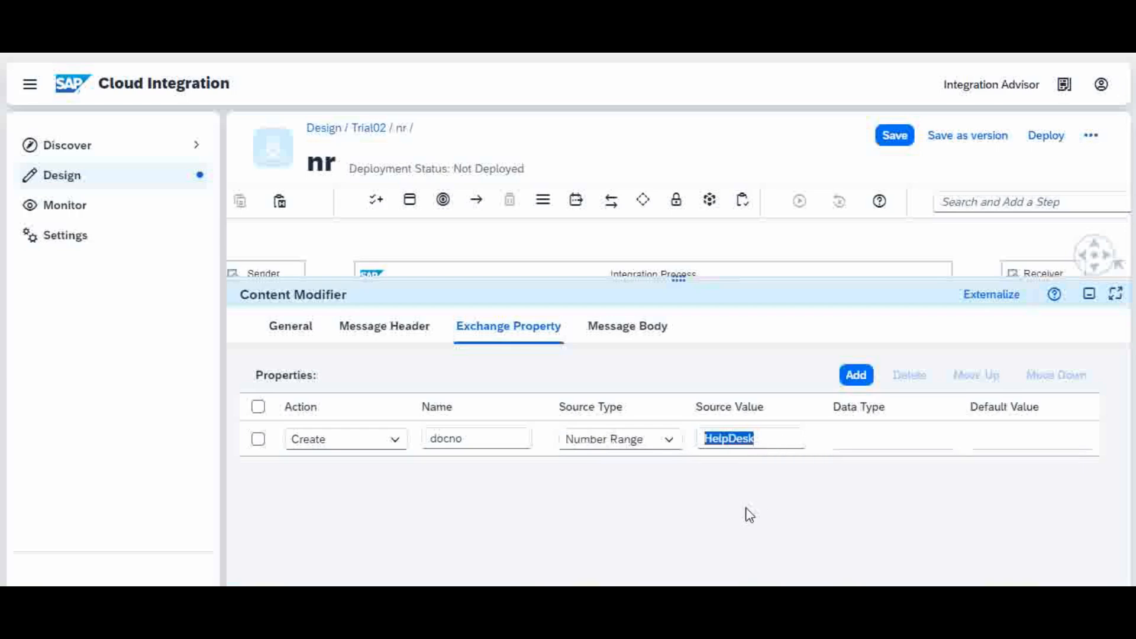
# - Check the docno property's name in the Content Modifier alongside the process diagram
pyautogui.moveTo(683, 278); pyautogui.dragTo(710, 362)
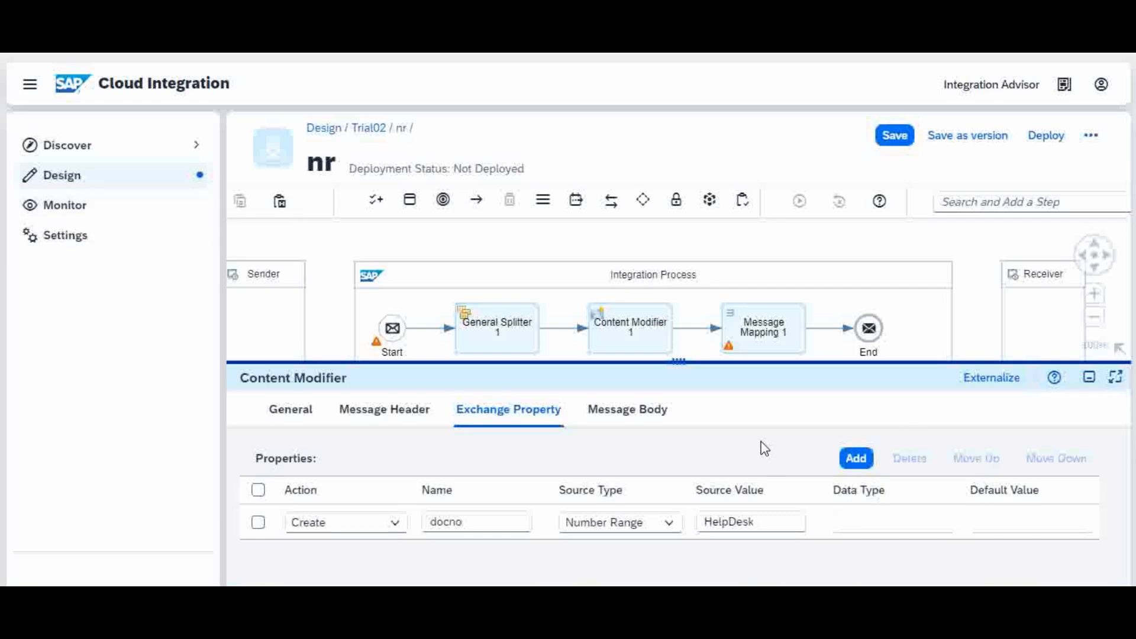
pyautogui.moveTo(665, 362); pyautogui.dragTo(680, 474)
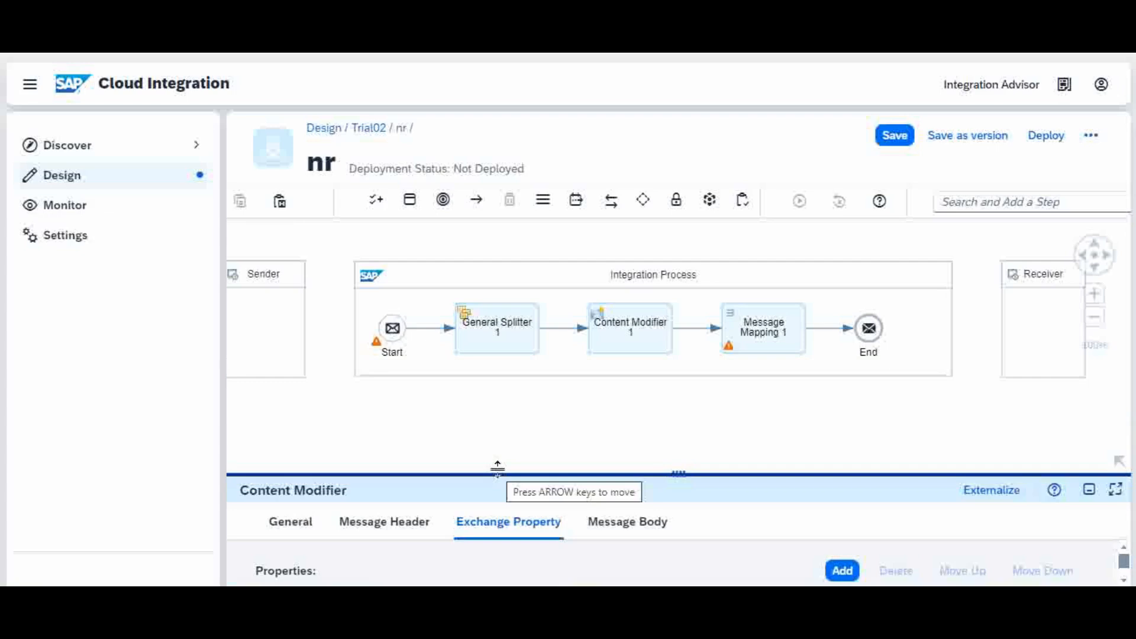
pyautogui.moveTo(513, 439); pyautogui.dragTo(541, 359)
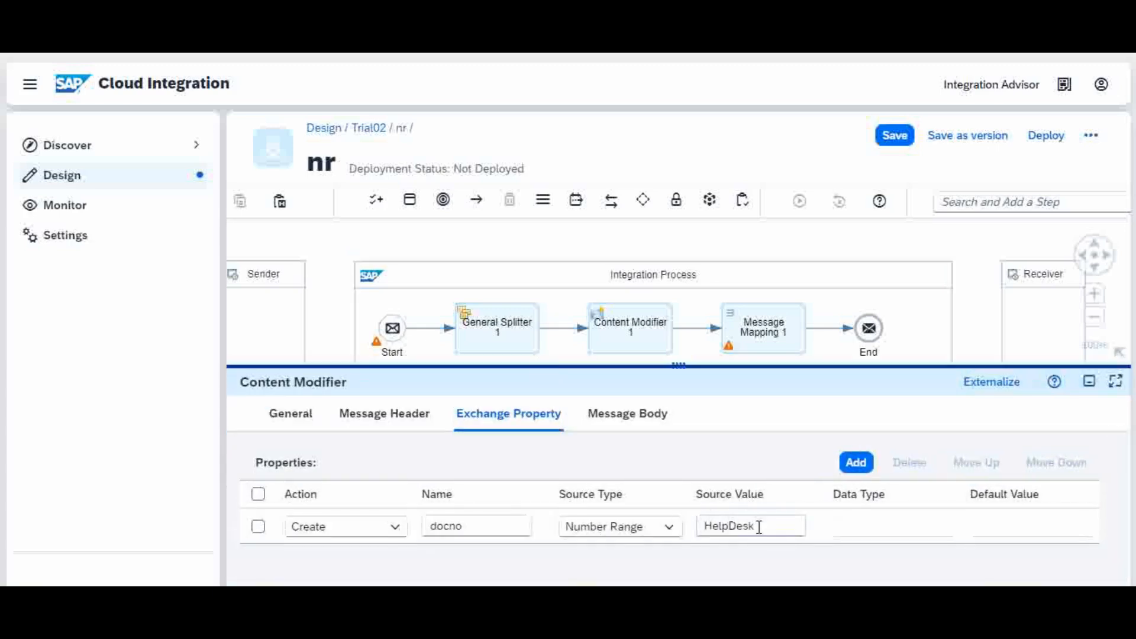
pyautogui.doubleClick(443, 524)
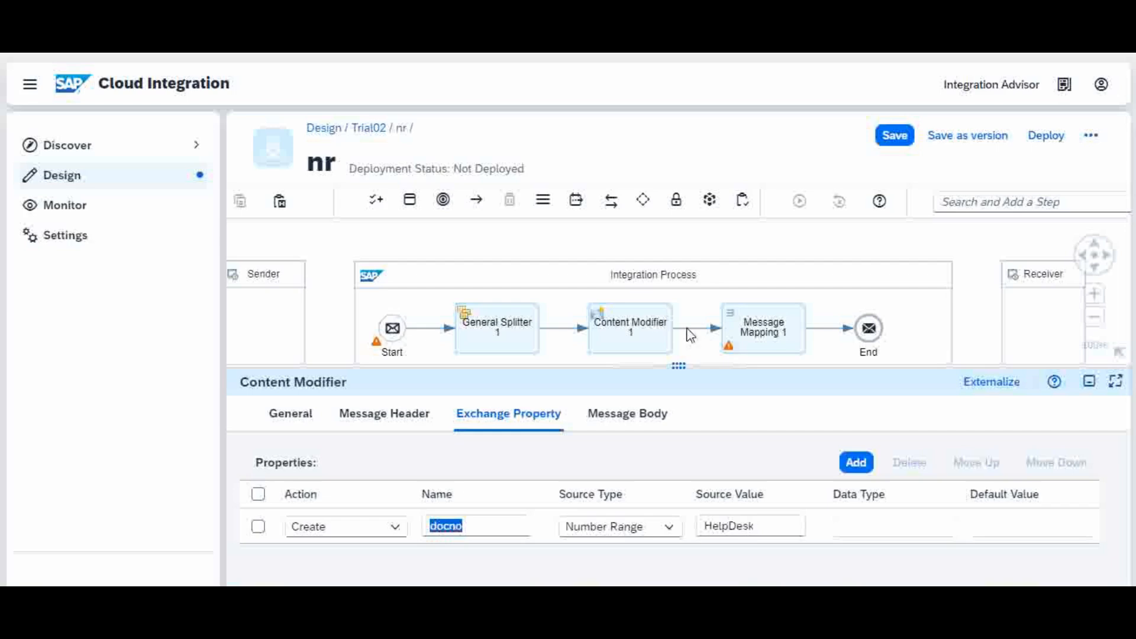
# - Open the /mm1.mmap mapping resource from the Message Mapping 1 step's processing settings
pyautogui.moveTo(637, 370); pyautogui.dragTo(634, 514)
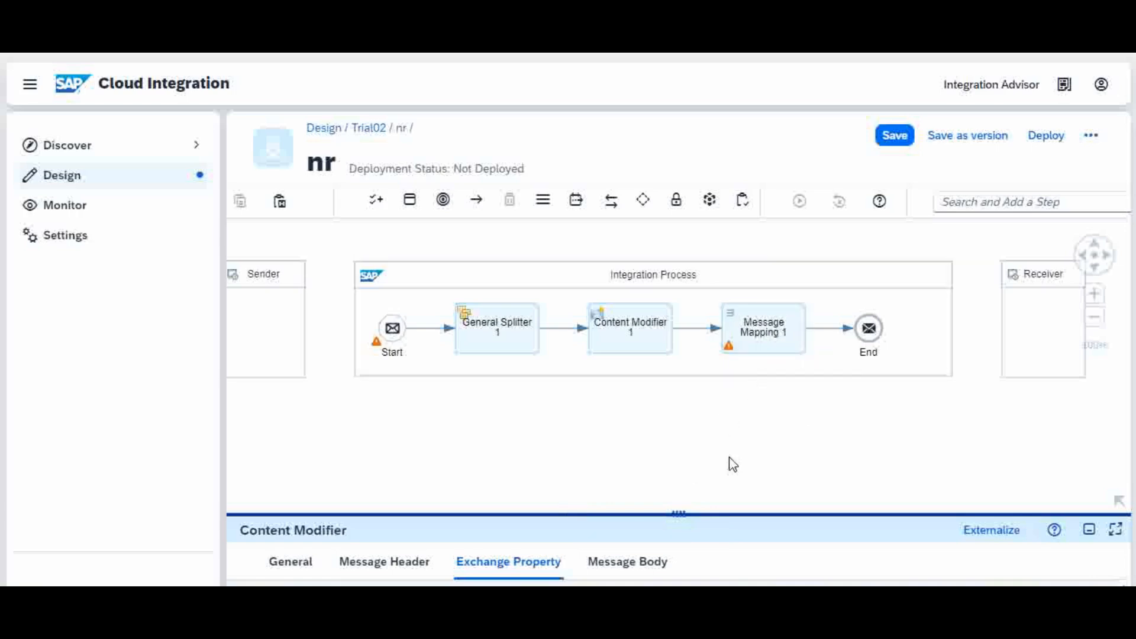
pyautogui.click(774, 327)
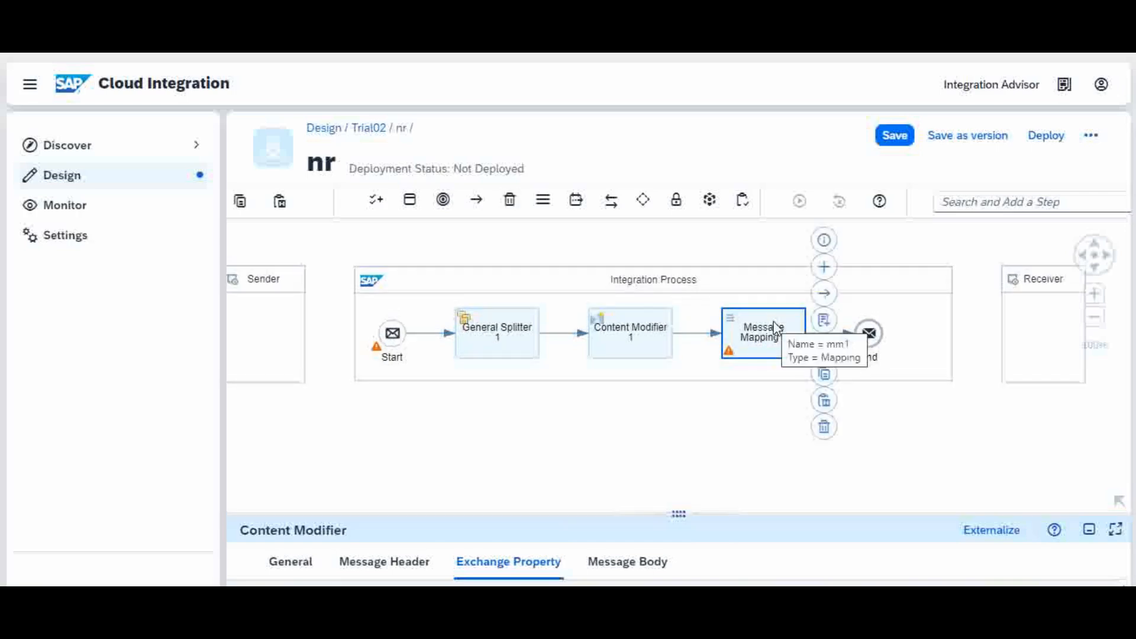
pyautogui.moveTo(627, 515); pyautogui.dragTo(659, 330)
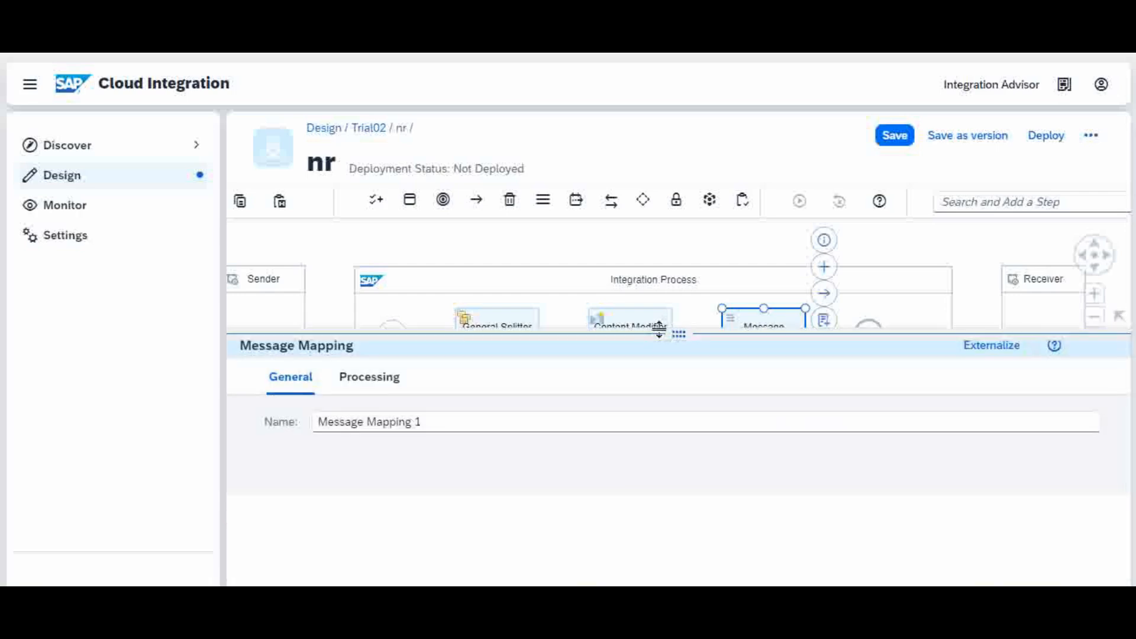
pyautogui.click(364, 379)
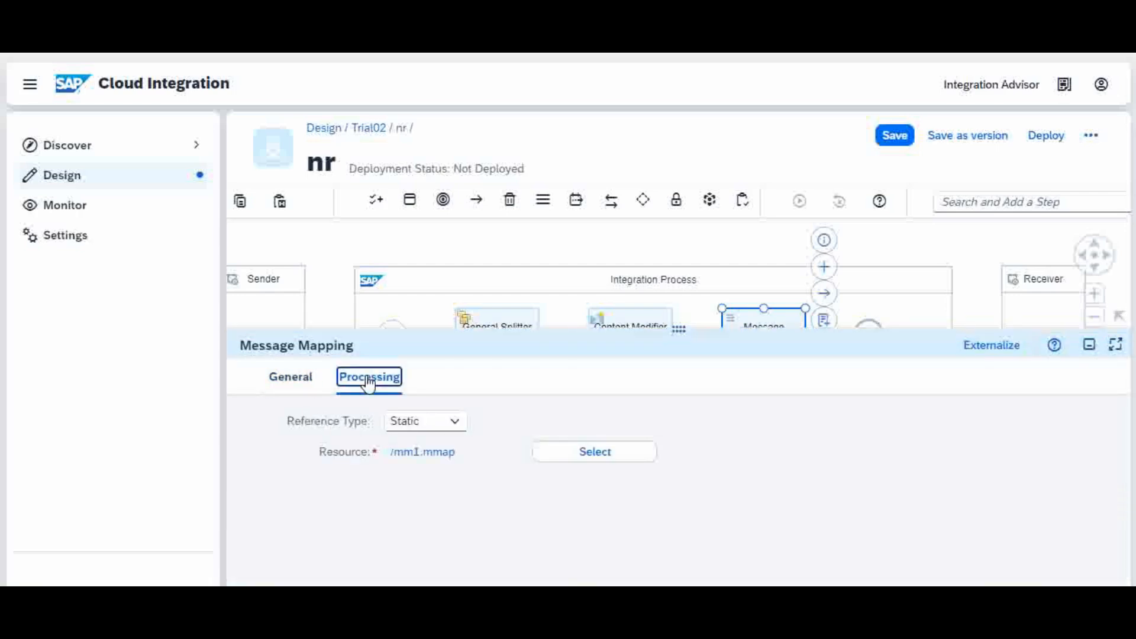
pyautogui.moveTo(656, 326); pyautogui.dragTo(695, 185)
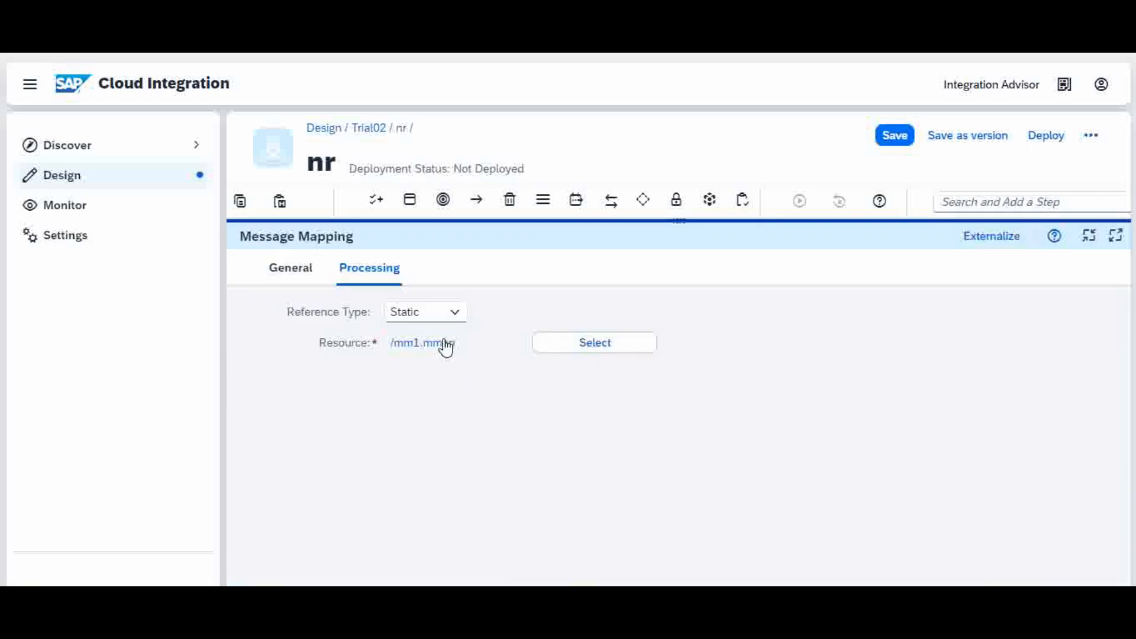
pyautogui.click(423, 343)
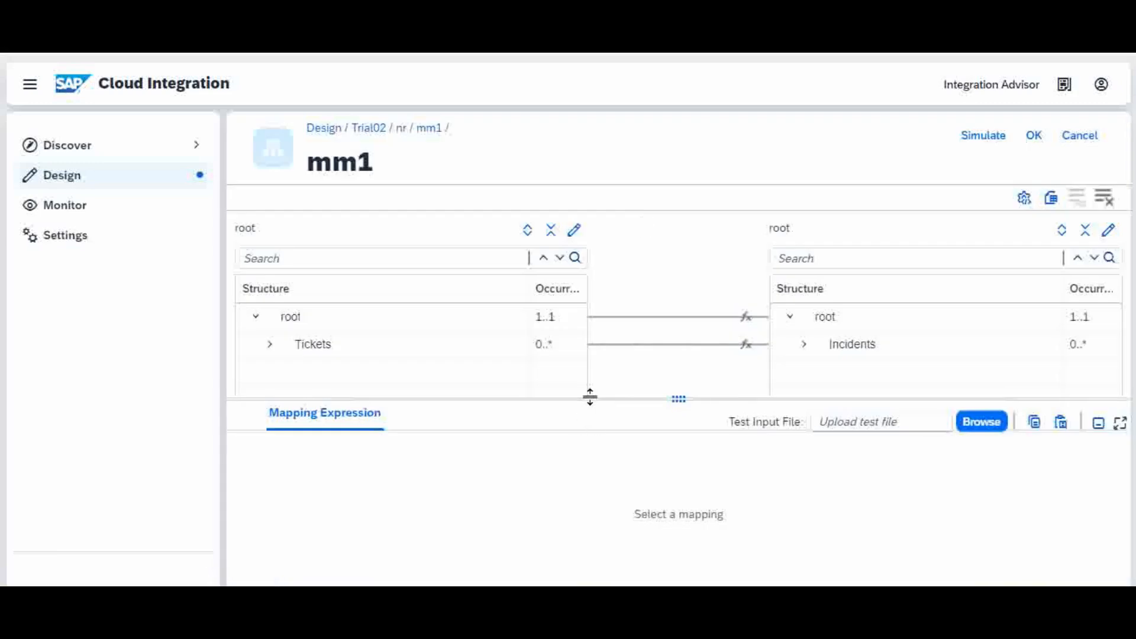
# - Expand the source Tickets node and the target Incidents node in the mm1 mapping to view their fields
pyautogui.moveTo(588, 399); pyautogui.dragTo(599, 479)
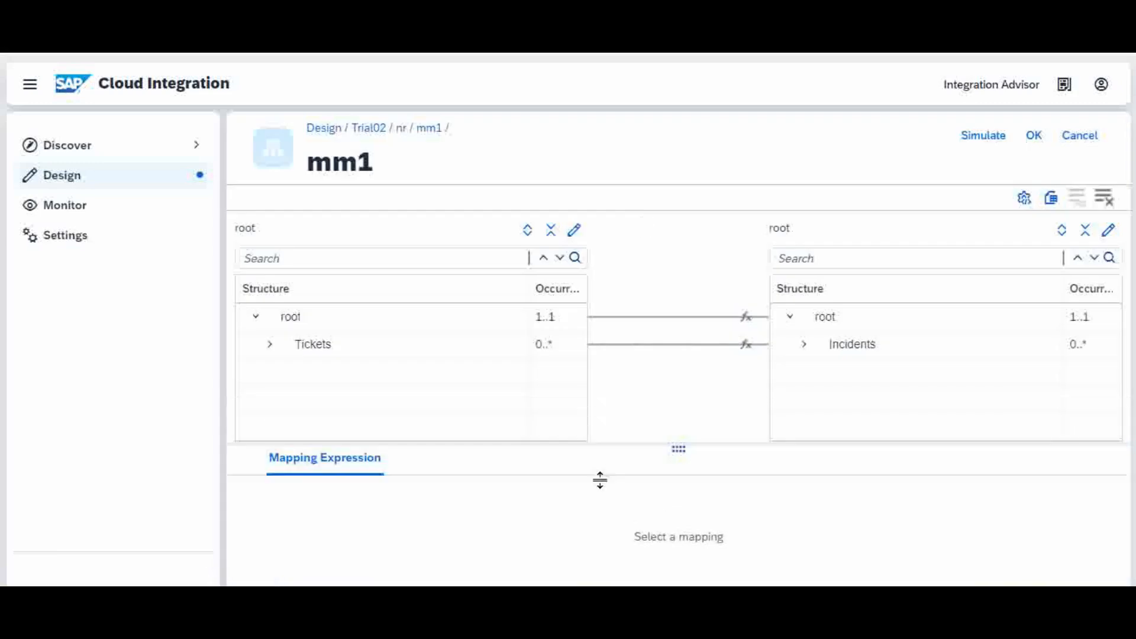
pyautogui.click(269, 345)
pyautogui.click(803, 345)
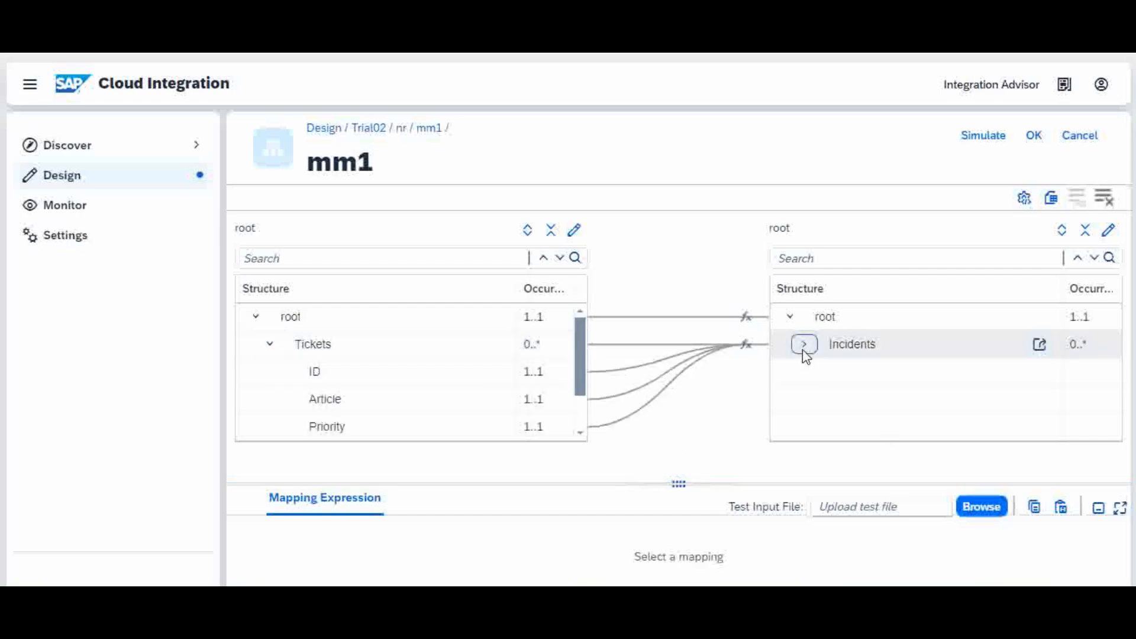
# - Compare the first Tickets record in the input XML file with the first Incidents record in the output XML file
pyautogui.moveTo(627, 598)
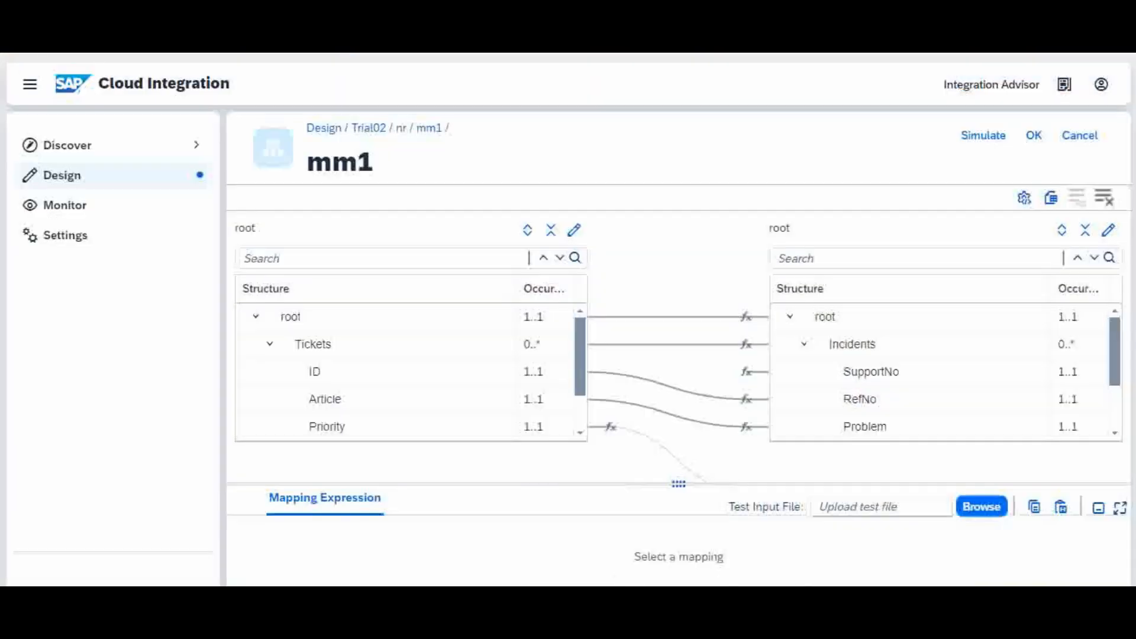
pyautogui.click(579, 560)
pyautogui.click(627, 598)
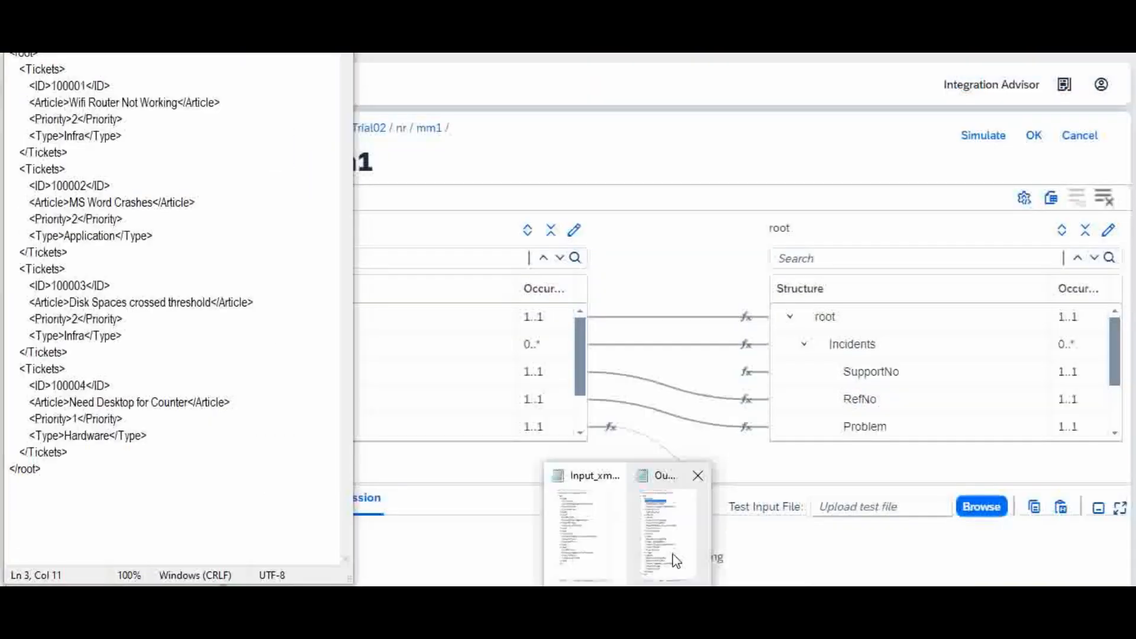
pyautogui.click(668, 533)
pyautogui.moveTo(74, 152); pyautogui.dragTo(8, 69)
pyautogui.moveTo(433, 173); pyautogui.dragTo(334, 69)
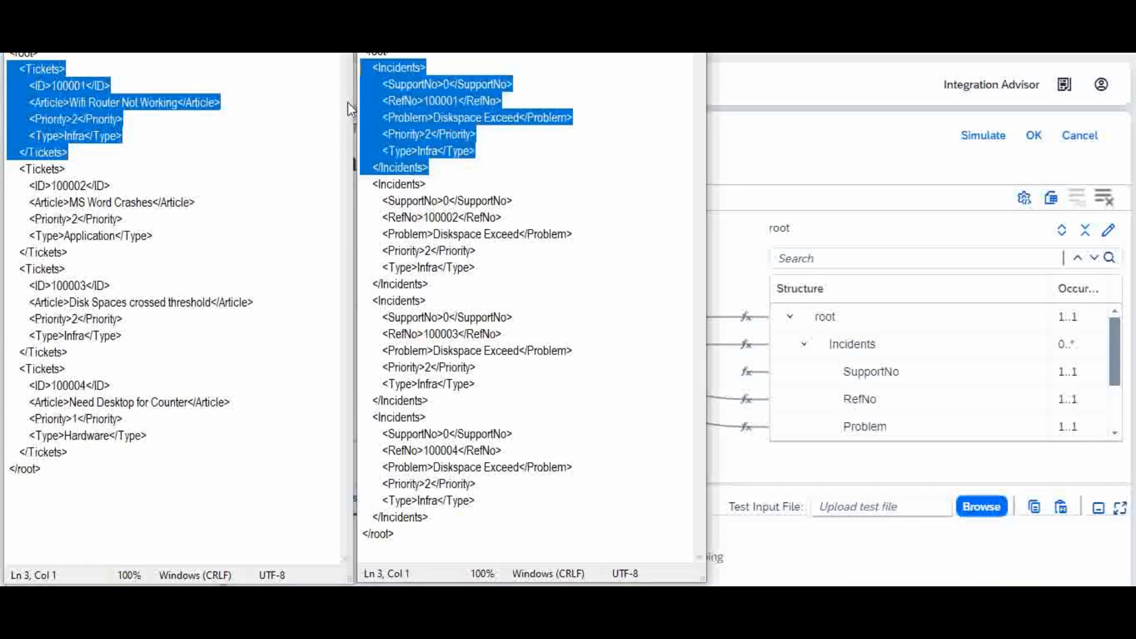
pyautogui.click(735, 254)
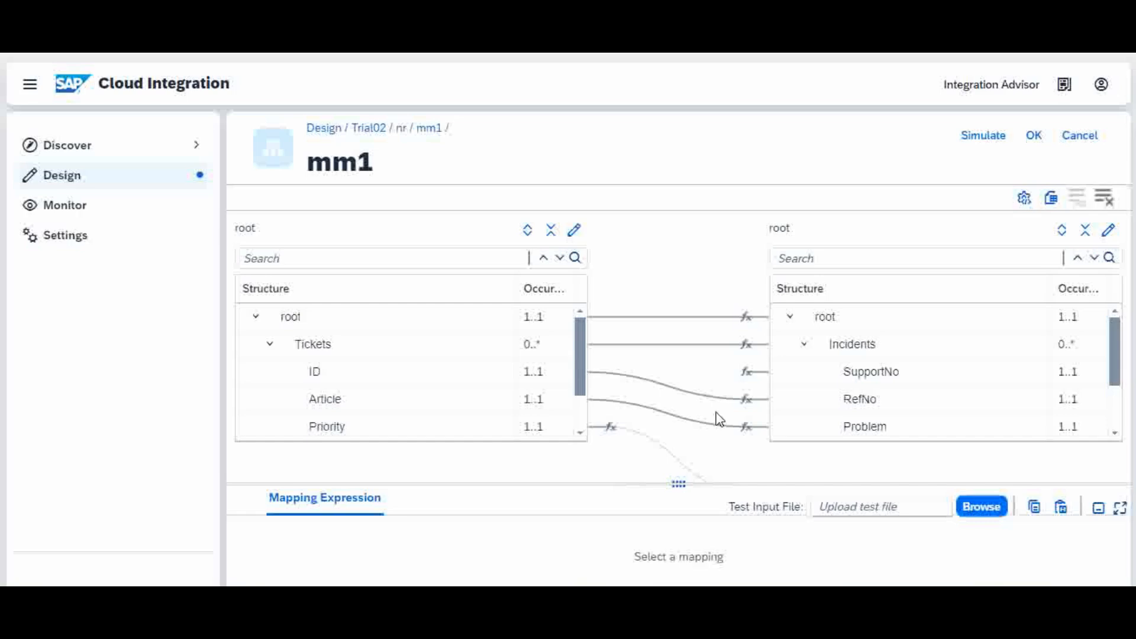
# - Examine how all Tickets fields are mapped to the Incidents fields, through to the Type field
pyautogui.moveTo(654, 482); pyautogui.dragTo(661, 531)
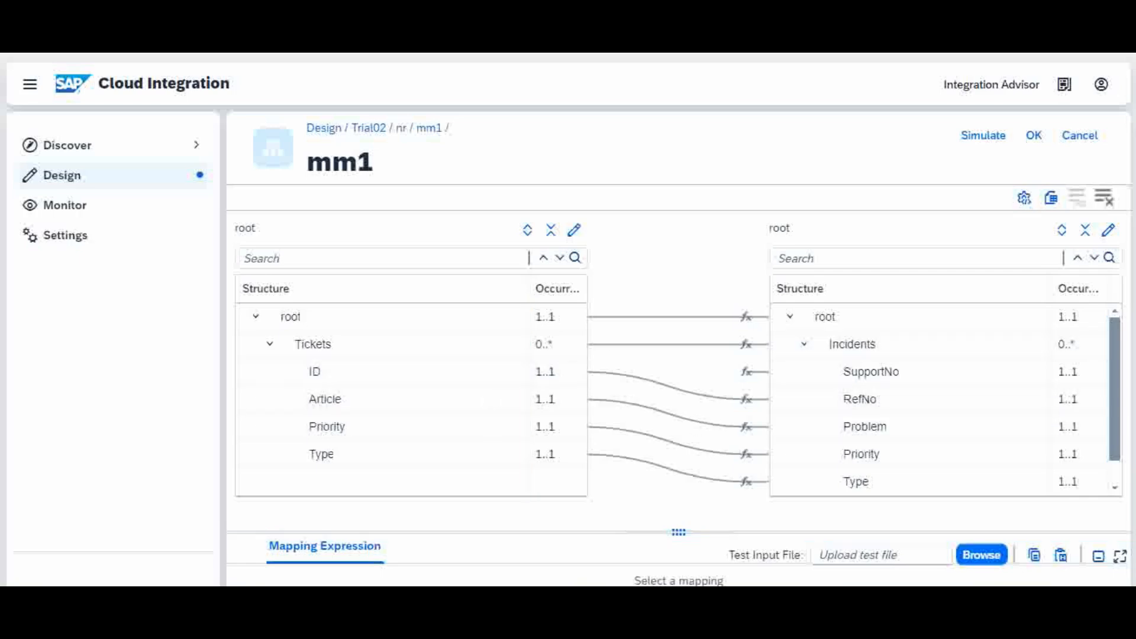
pyautogui.click(666, 567)
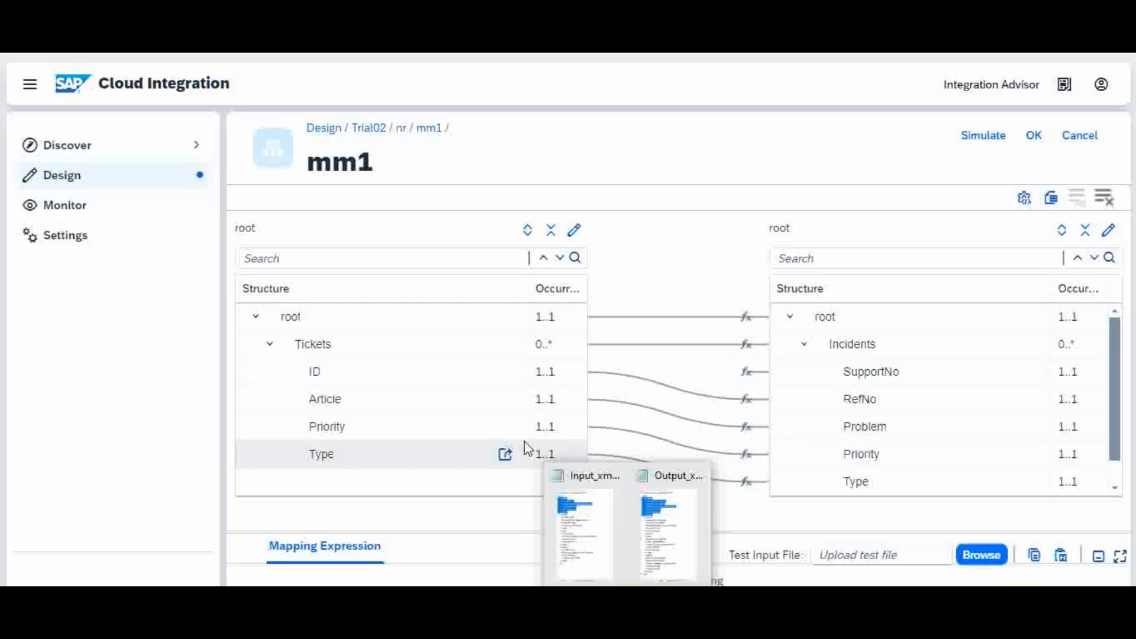
pyautogui.click(1116, 489)
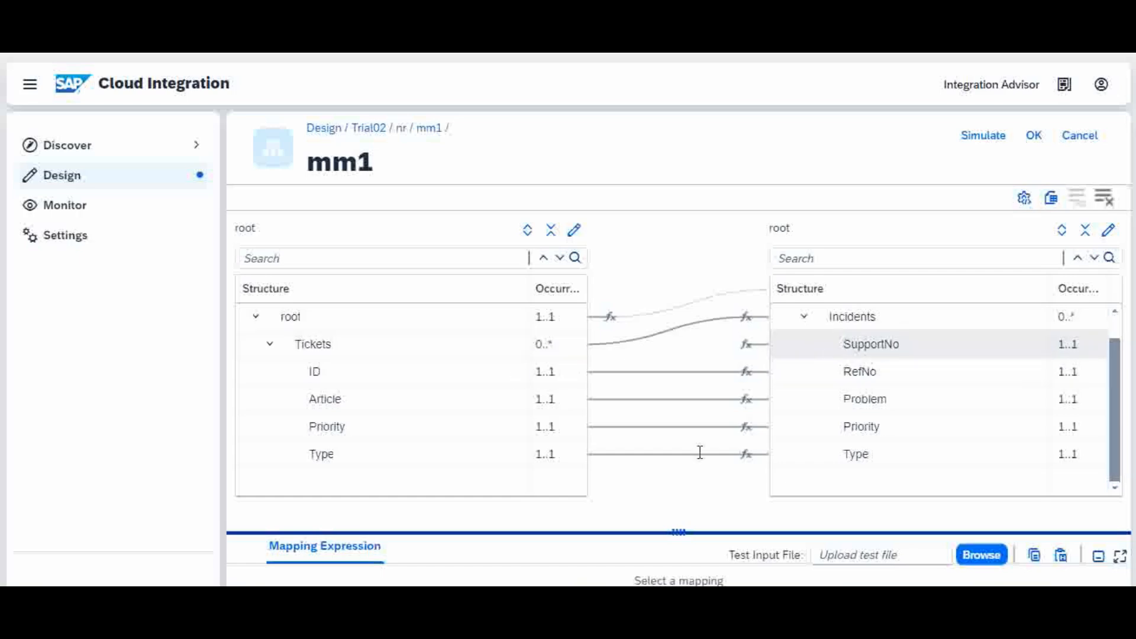
# - Open the mapping expression of the SupportNo target field and view it alongside the structures
pyautogui.click(744, 349)
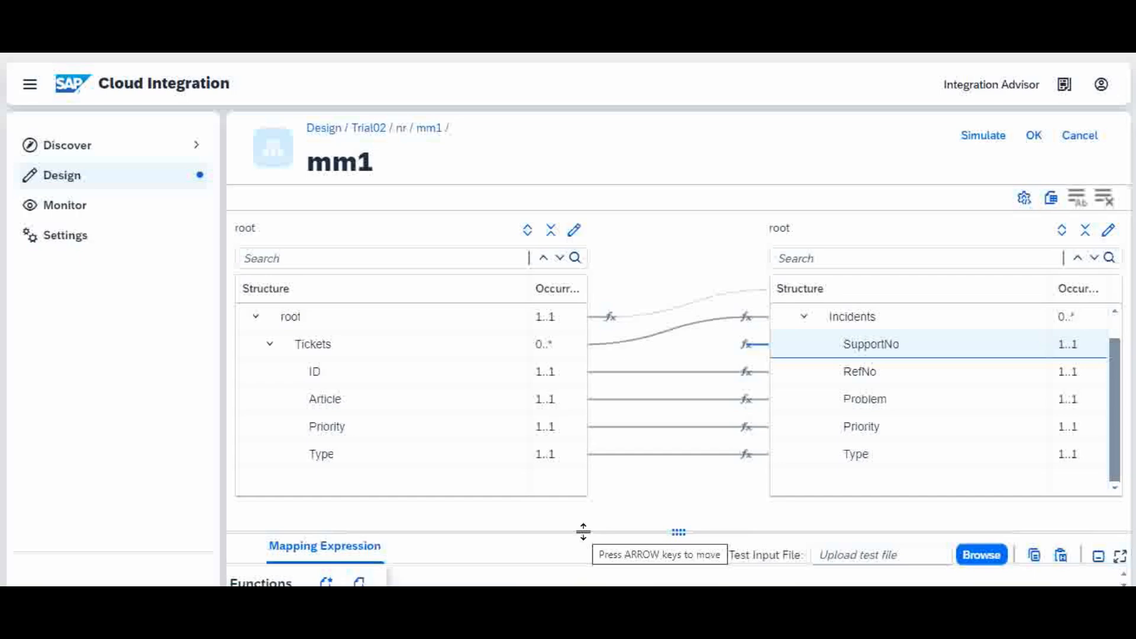
pyautogui.moveTo(583, 531); pyautogui.dragTo(609, 308)
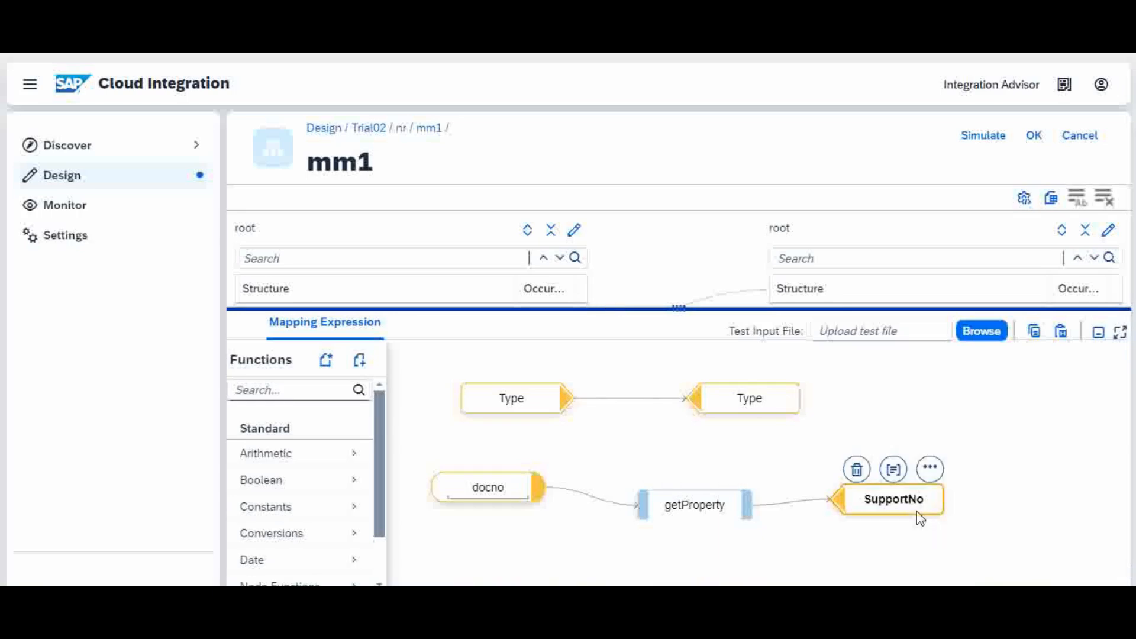
pyautogui.moveTo(613, 307); pyautogui.dragTo(616, 396)
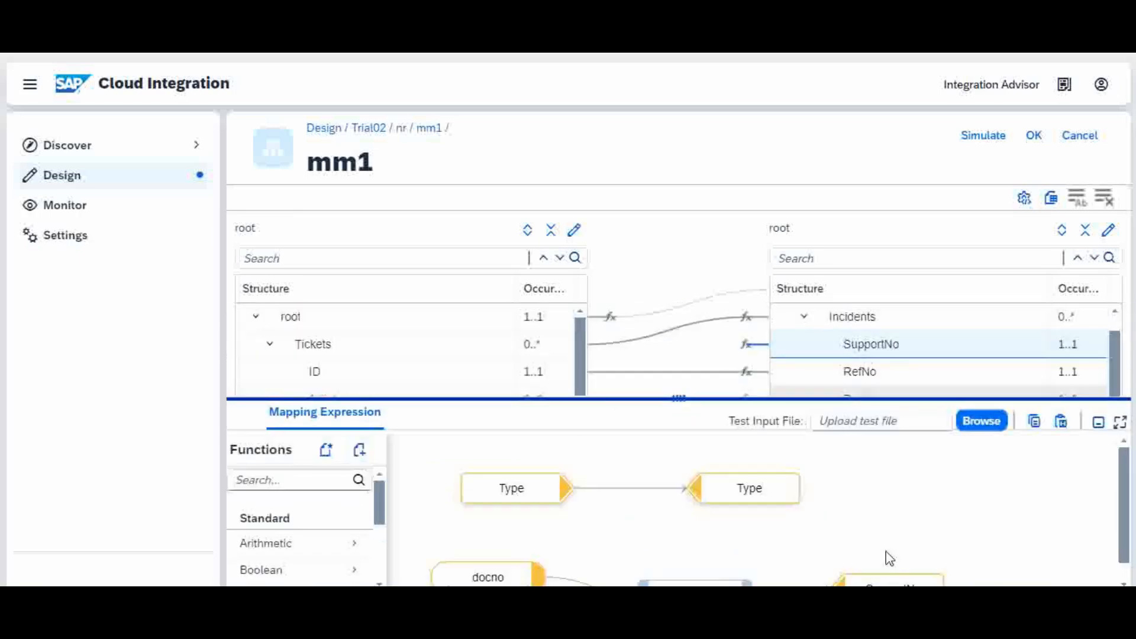
pyautogui.moveTo(694, 393); pyautogui.dragTo(700, 297)
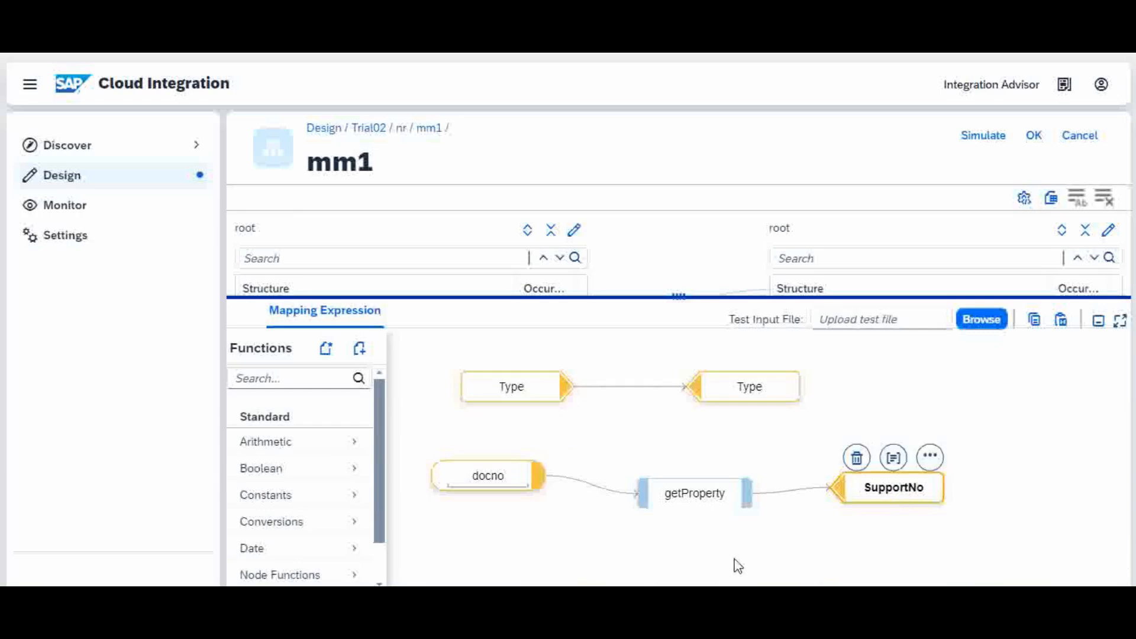
# - Expand the getProperty function in the SupportNo expression and inspect its key input and the docno constant
pyautogui.moveTo(708, 507)
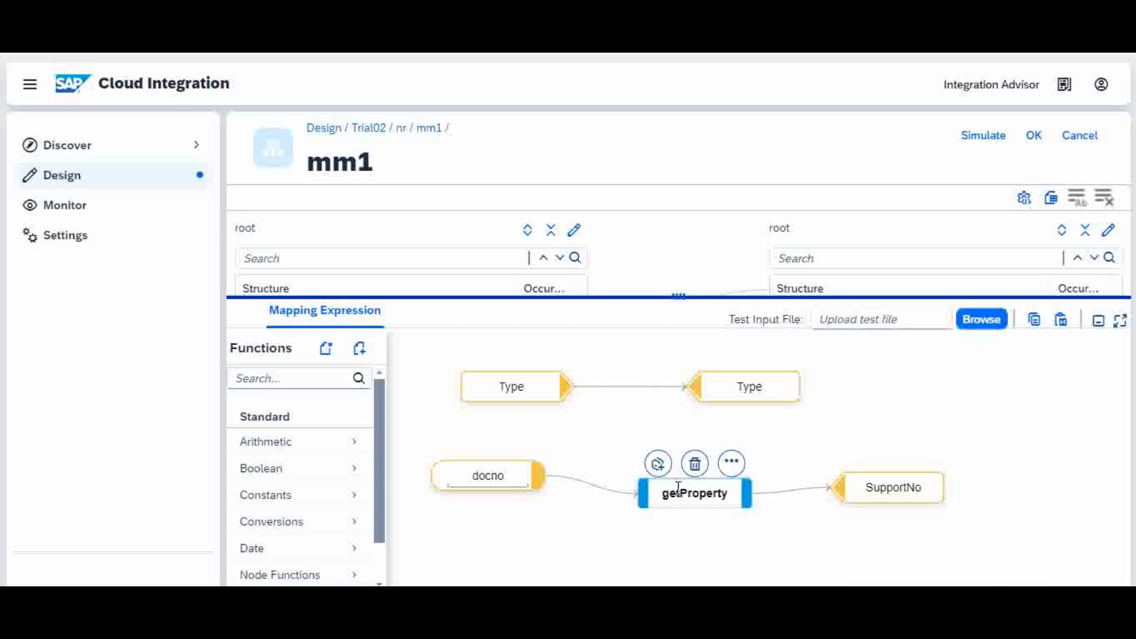
pyautogui.click(691, 494)
pyautogui.click(710, 532)
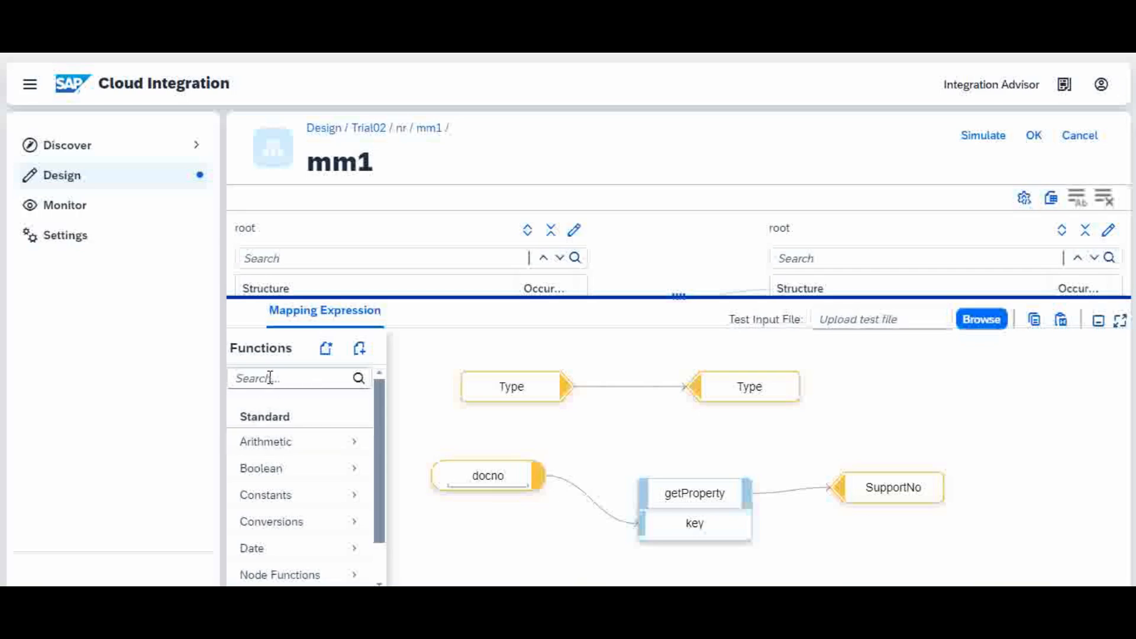
pyautogui.moveTo(691, 498)
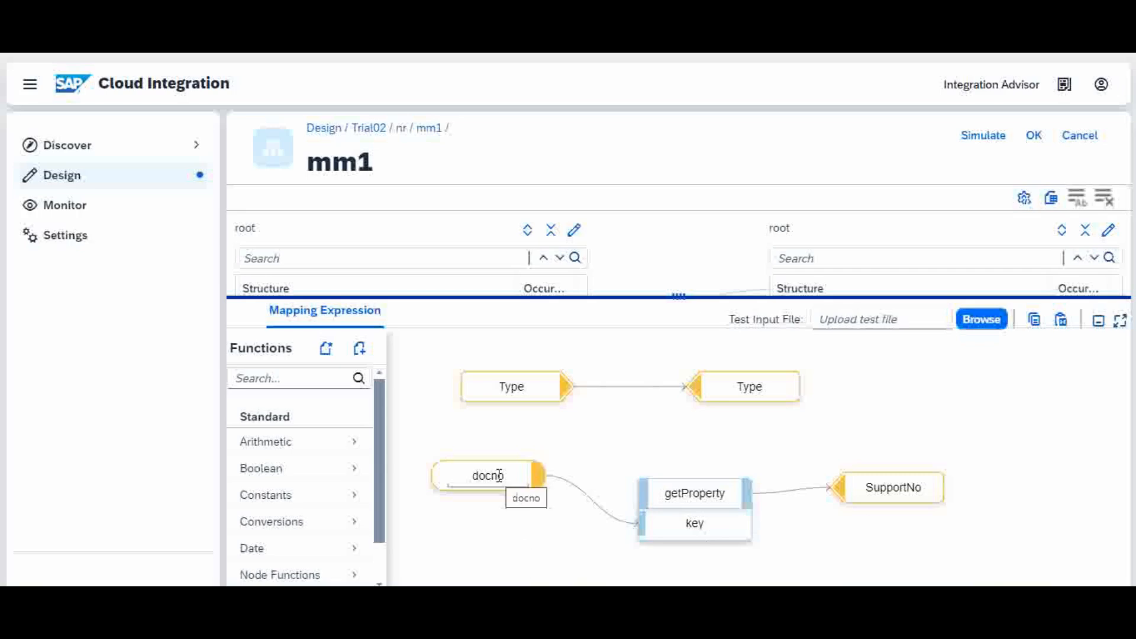
# - Leave the mm1 mapping, accepting the unsaved-changes prompt, and return to the nr integration flow's process diagram
pyautogui.moveTo(603, 296); pyautogui.dragTo(610, 431)
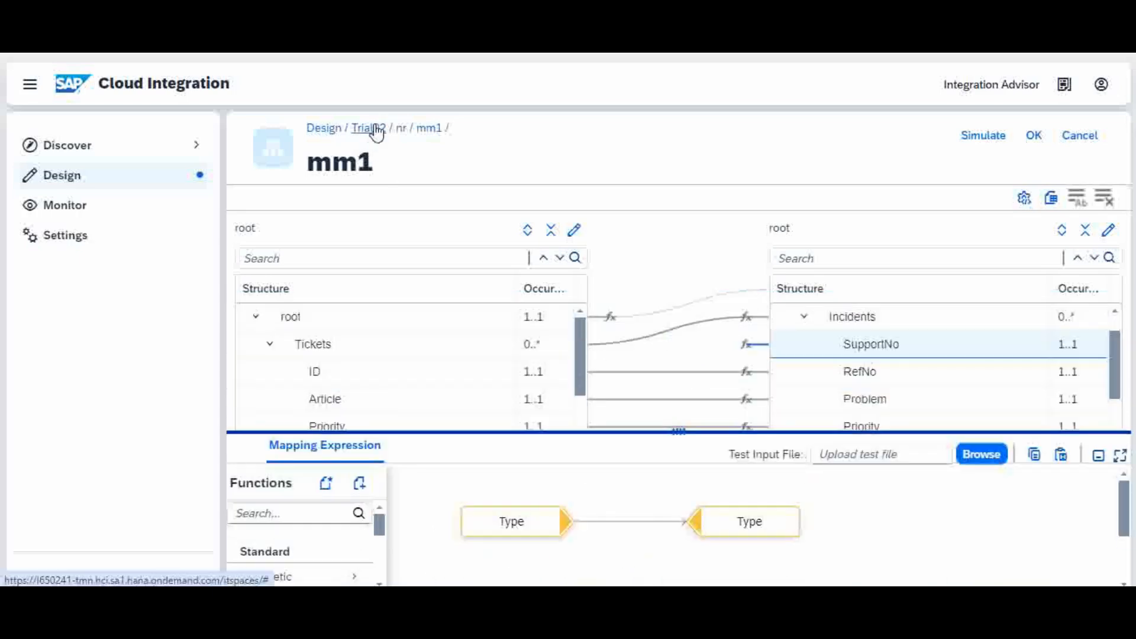
pyautogui.click(402, 130)
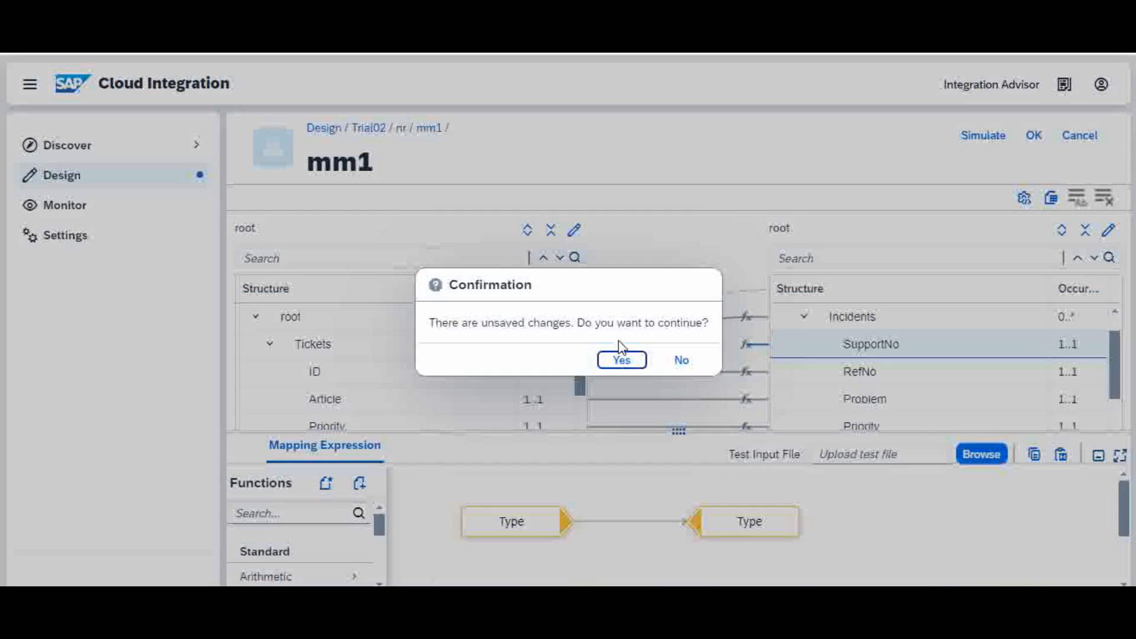
pyautogui.click(623, 360)
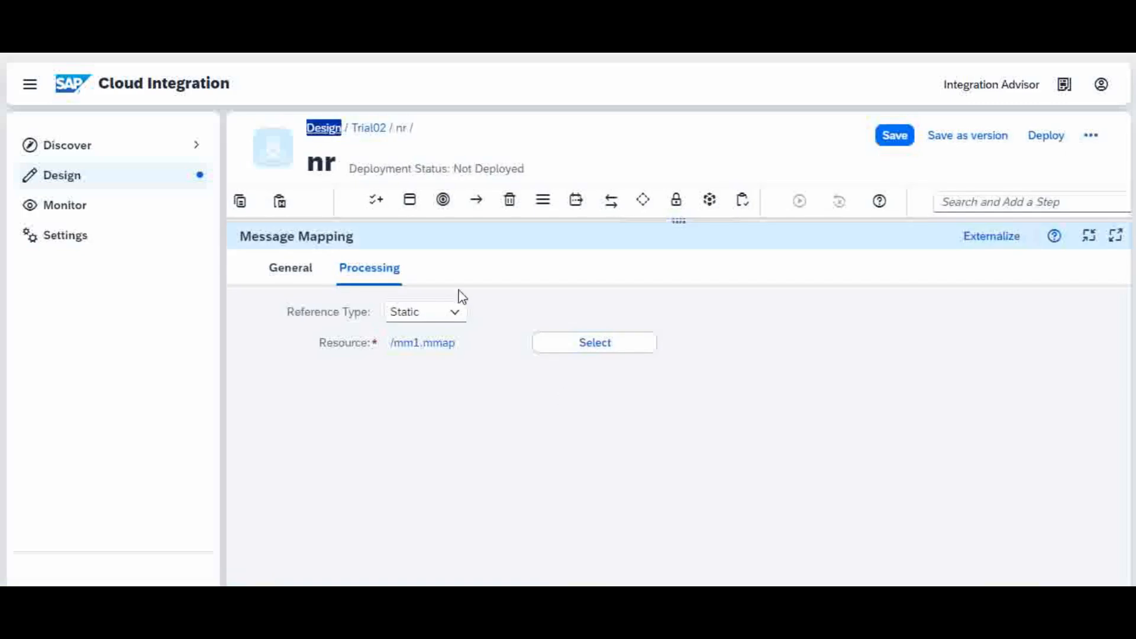
pyautogui.moveTo(462, 313); pyautogui.dragTo(463, 434)
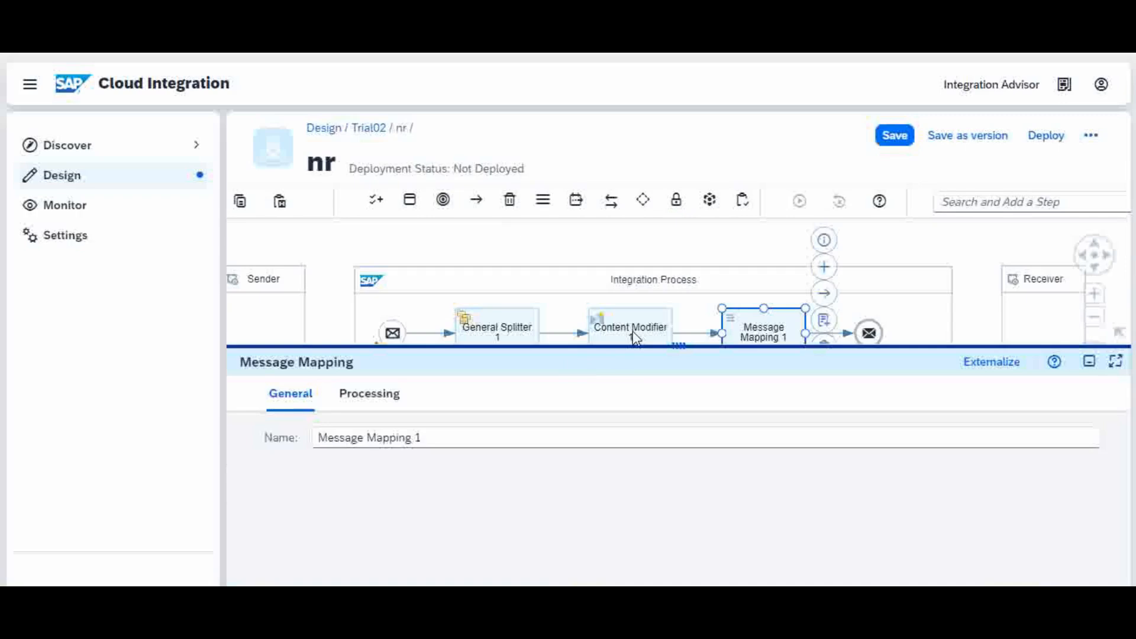
# - Check the docno exchange property in Content Modifier 1, highlighting its name
pyautogui.click(634, 335)
pyautogui.click(371, 401)
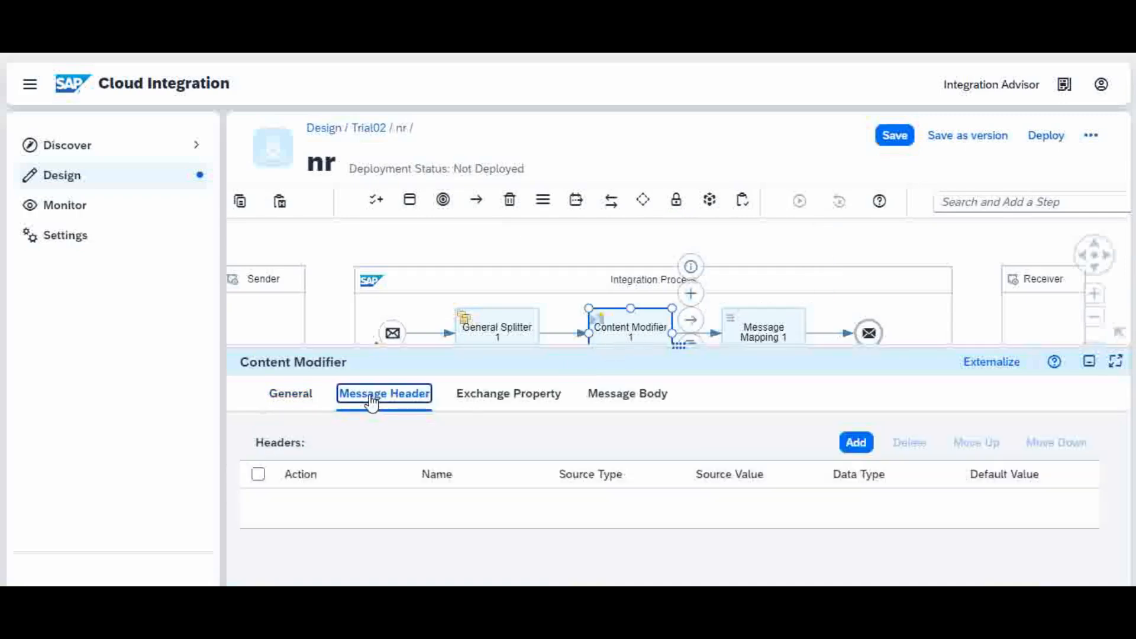
pyautogui.click(510, 400)
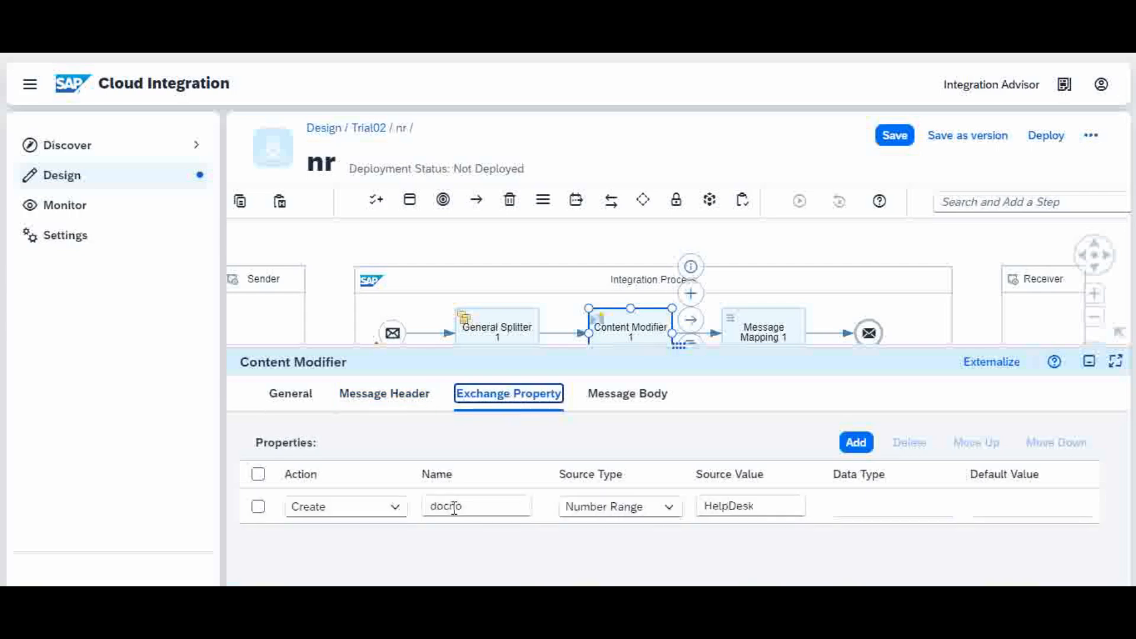
pyautogui.moveTo(468, 506); pyautogui.dragTo(433, 513)
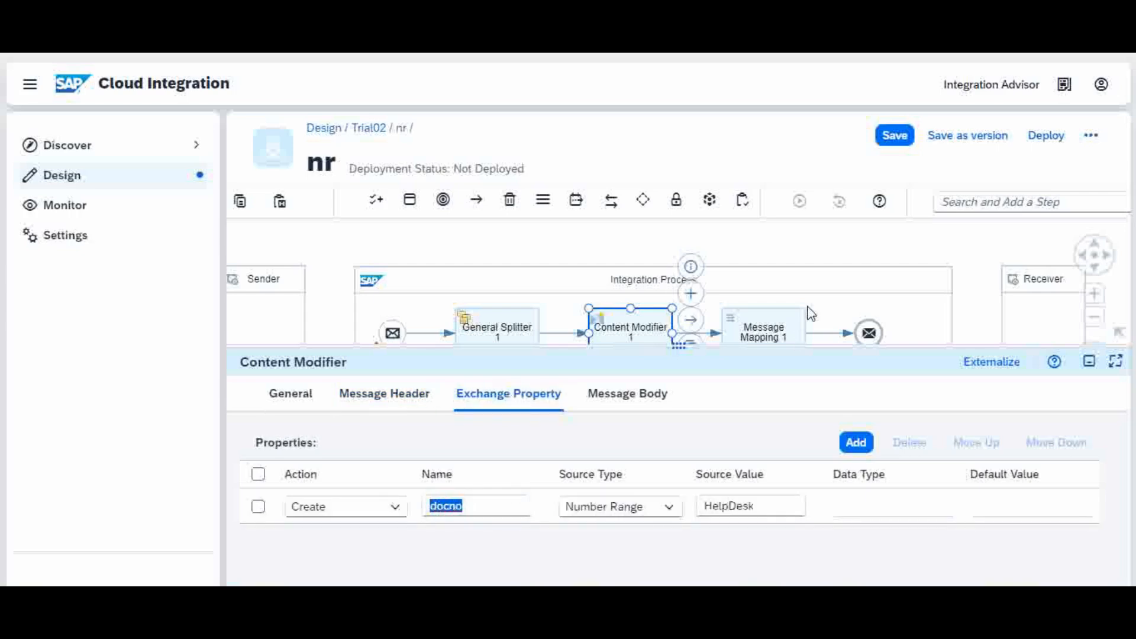
# - Reopen the /mm1.mmap resource from Message Mapping 1's processing settings
pyautogui.click(765, 327)
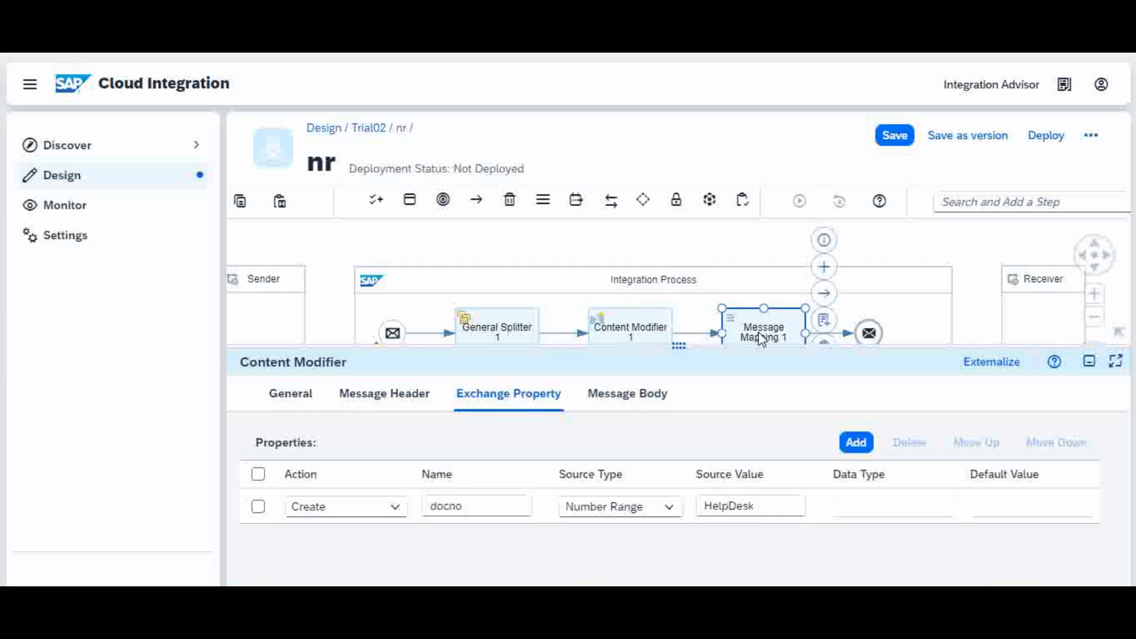
pyautogui.moveTo(670, 349); pyautogui.dragTo(677, 436)
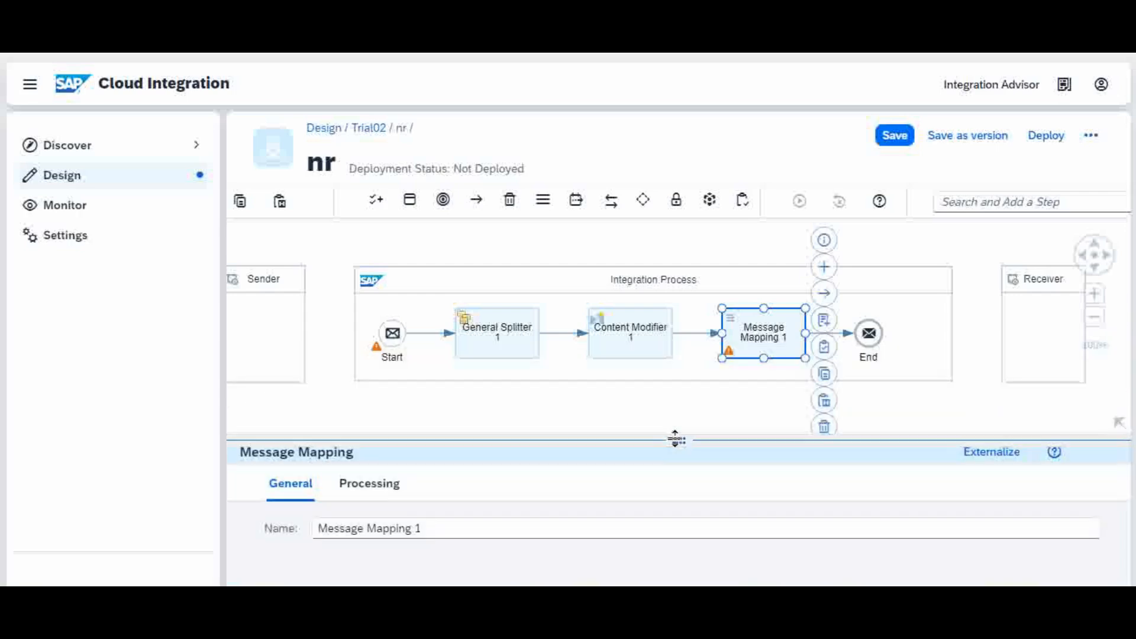
pyautogui.click(371, 490)
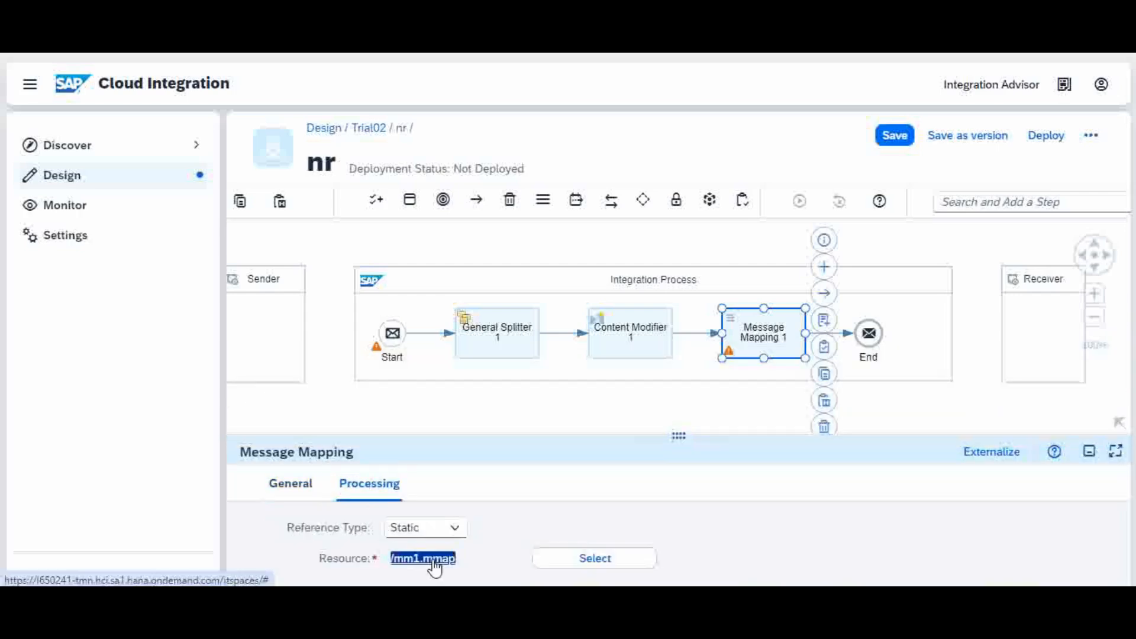
pyautogui.click(434, 560)
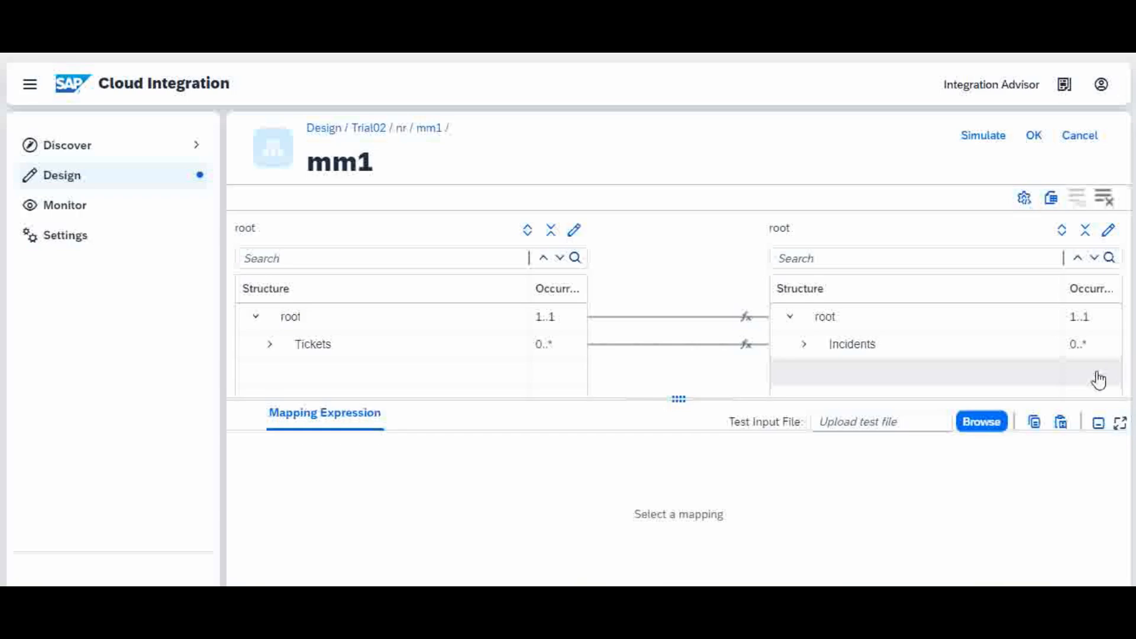
# - Review the SupportNo mapping expression under Incidents, from the docno constant through getProperty to the target field
pyautogui.click(804, 348)
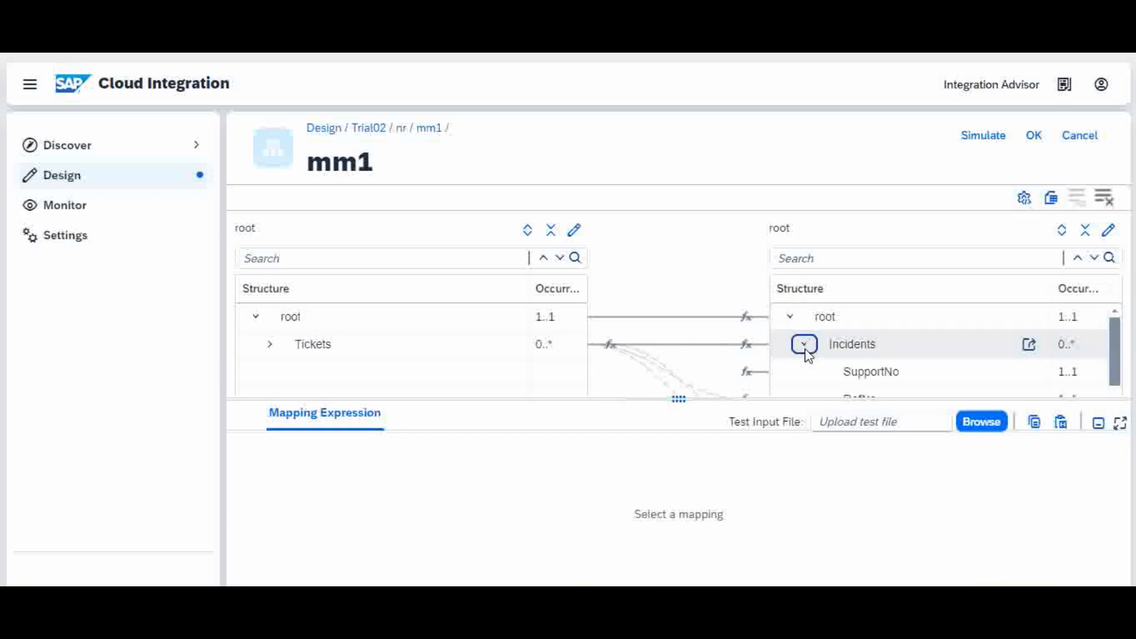
pyautogui.click(746, 373)
pyautogui.moveTo(648, 394); pyautogui.dragTo(693, 273)
pyautogui.moveTo(876, 478)
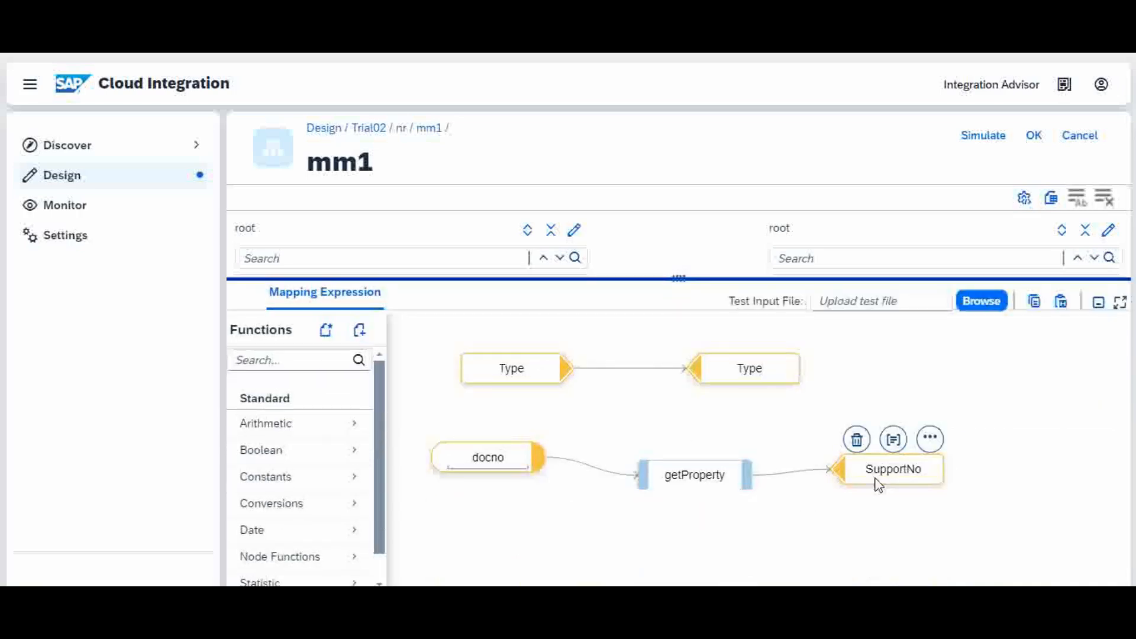
pyautogui.moveTo(707, 472)
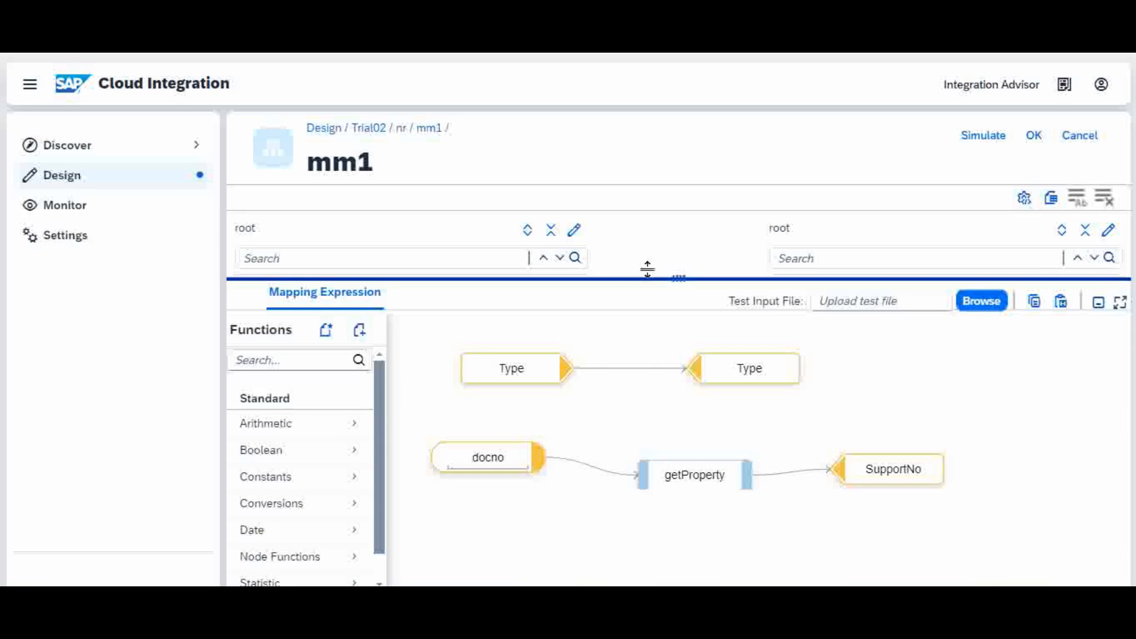
pyautogui.moveTo(626, 279); pyautogui.dragTo(664, 322)
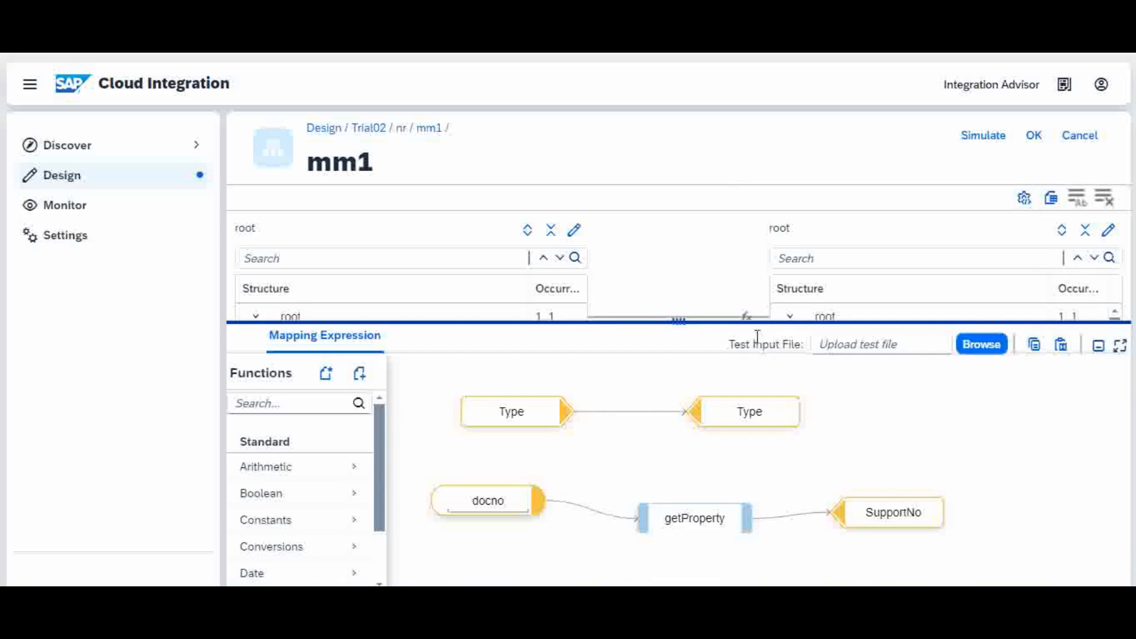
pyautogui.moveTo(667, 322); pyautogui.dragTo(668, 410)
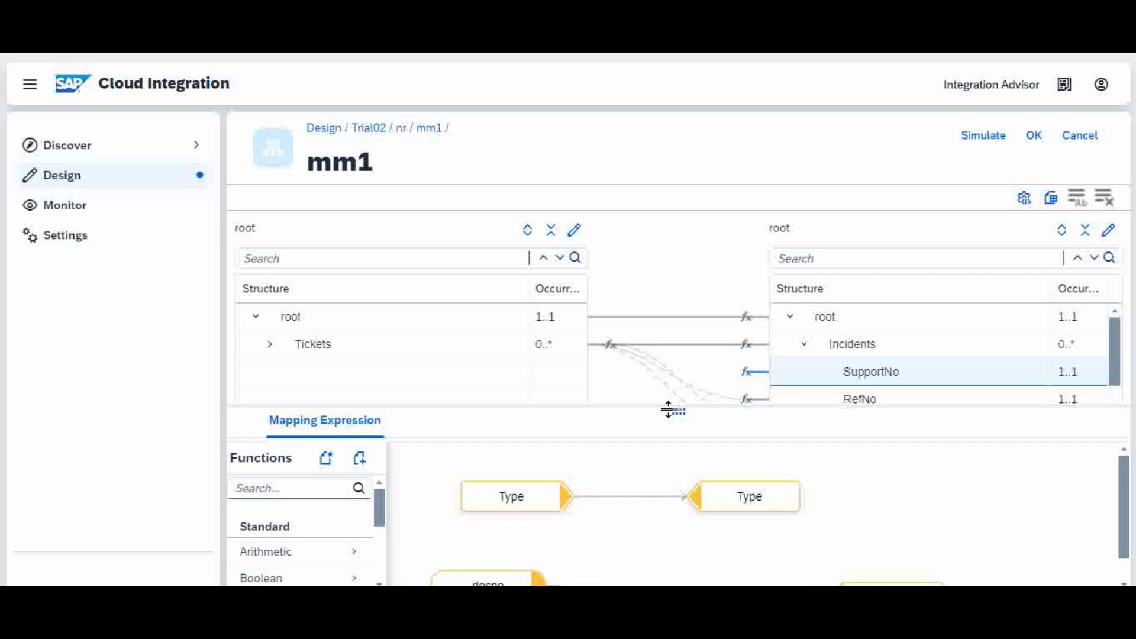
pyautogui.moveTo(669, 409); pyautogui.dragTo(689, 370)
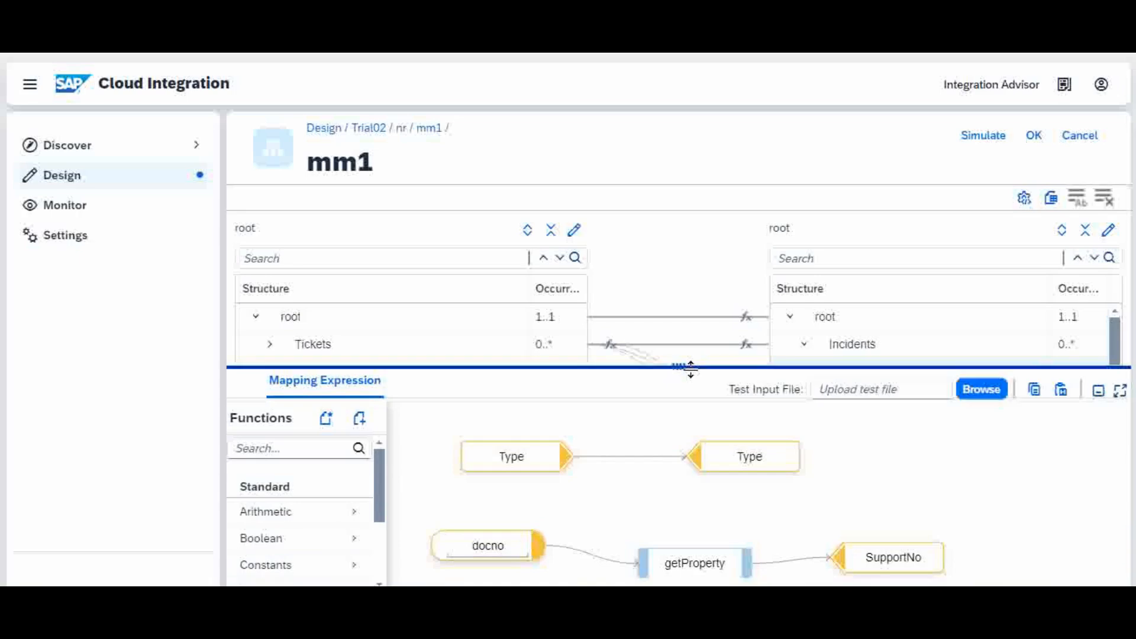
# - Accept the mm1 mapping and deploy the nr integration flow on the Cloud Integration runtime profile
pyautogui.click(1033, 138)
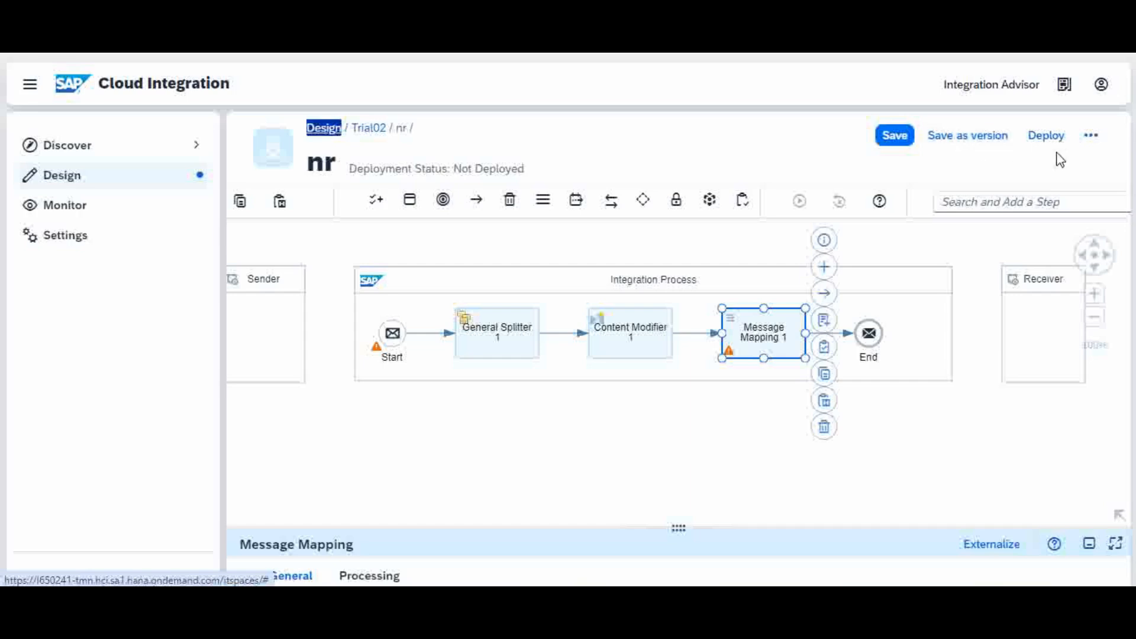
pyautogui.click(1046, 136)
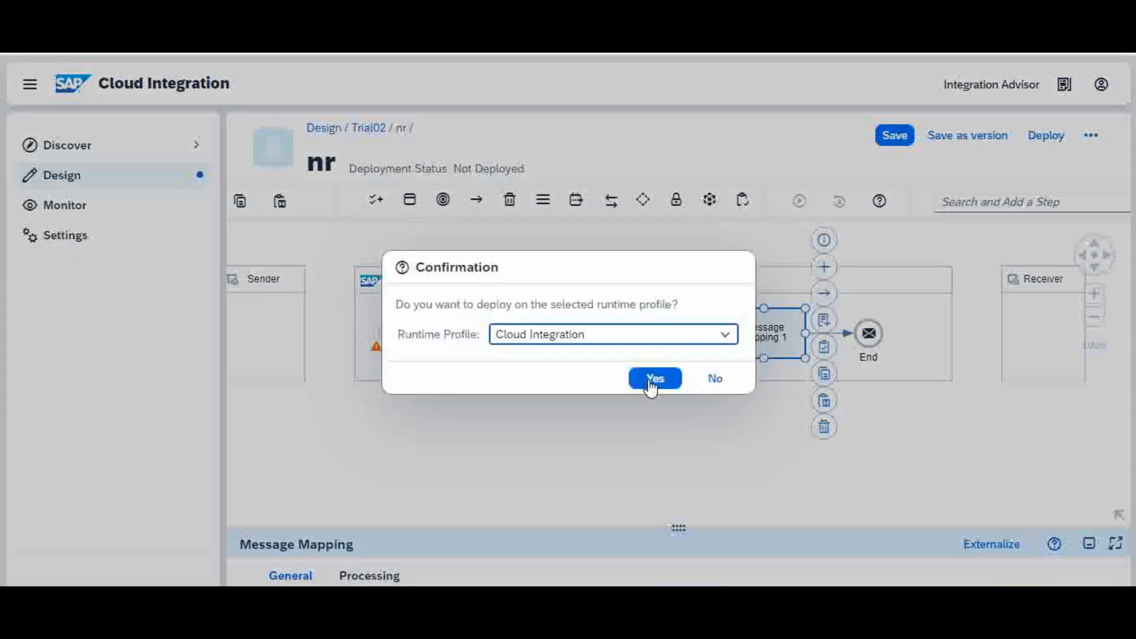
pyautogui.click(654, 381)
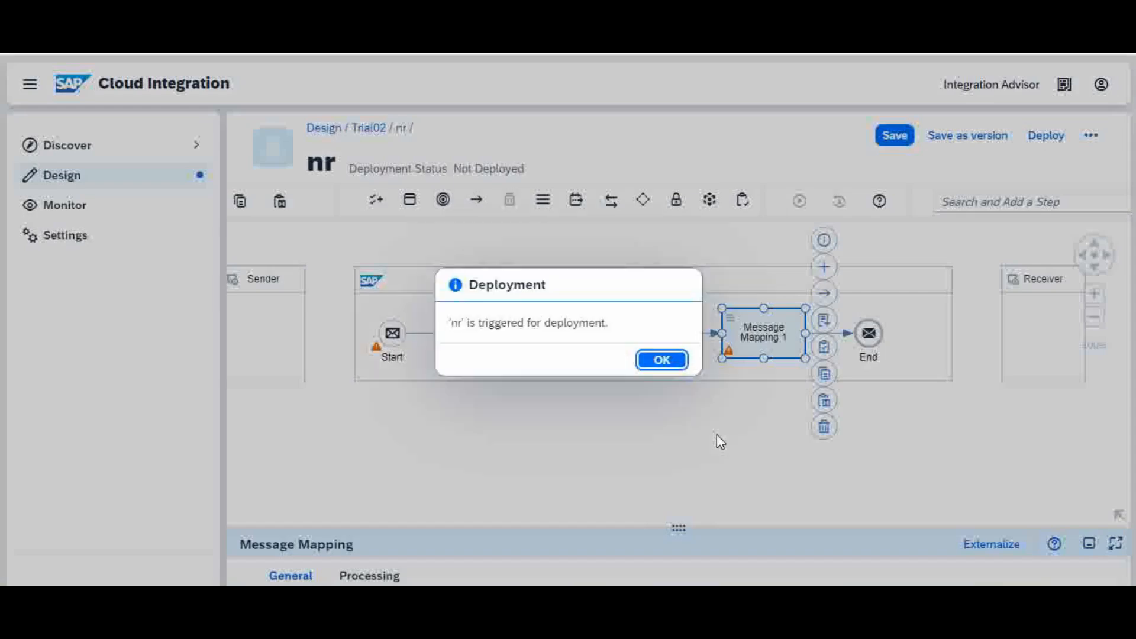
pyautogui.click(661, 359)
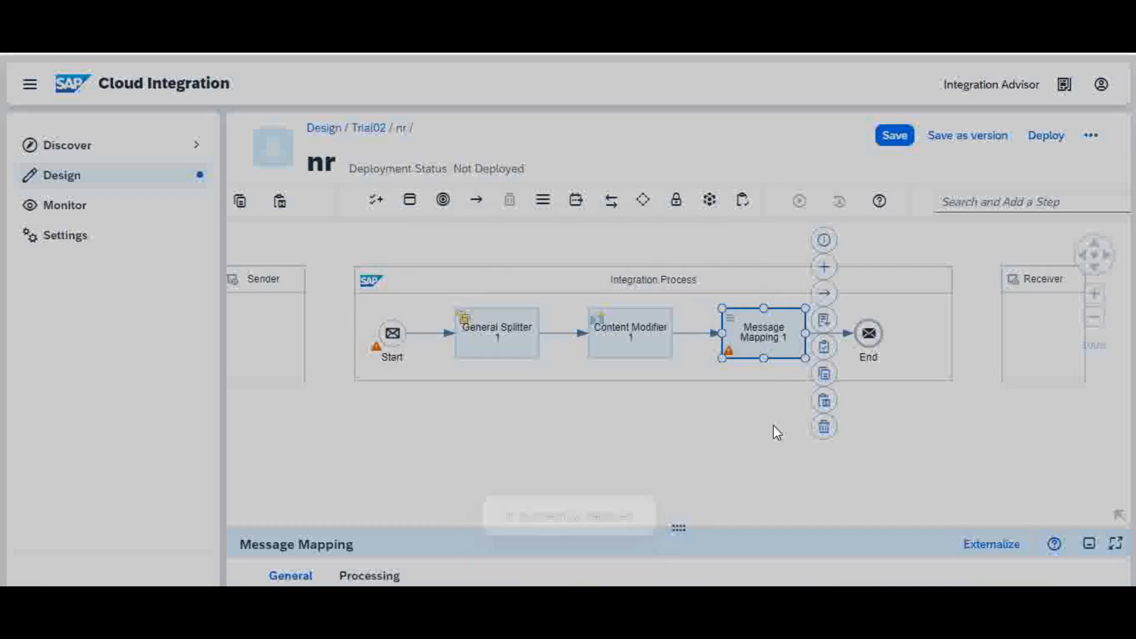
pyautogui.click(784, 523)
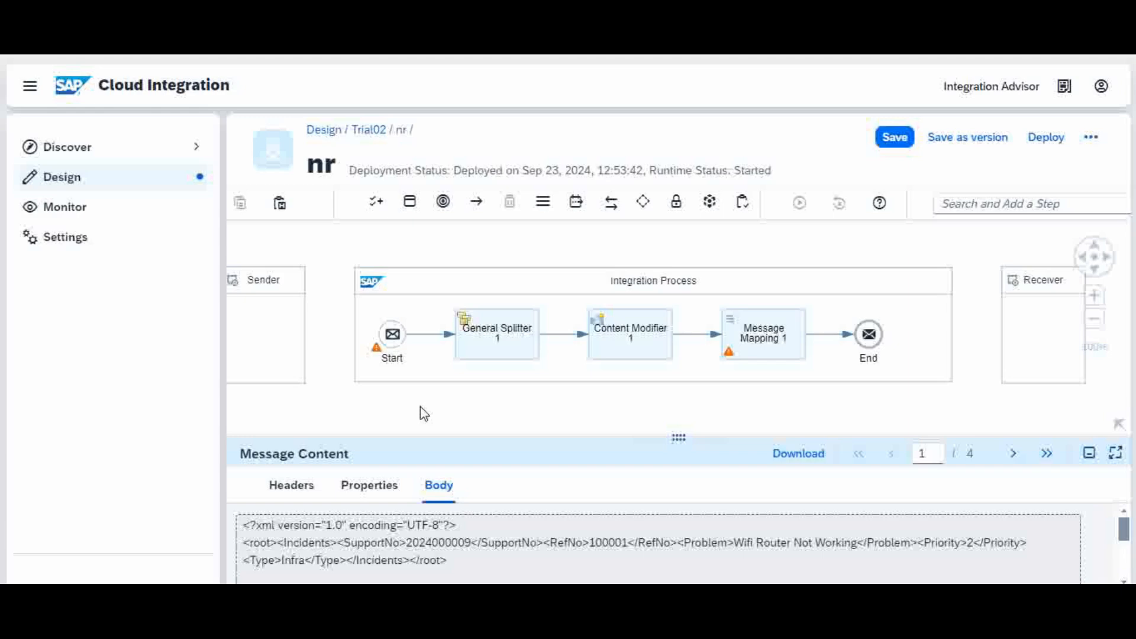
# - Open the number range management page in monitoring and check the next value of the HelpDesk range
pyautogui.click(73, 213)
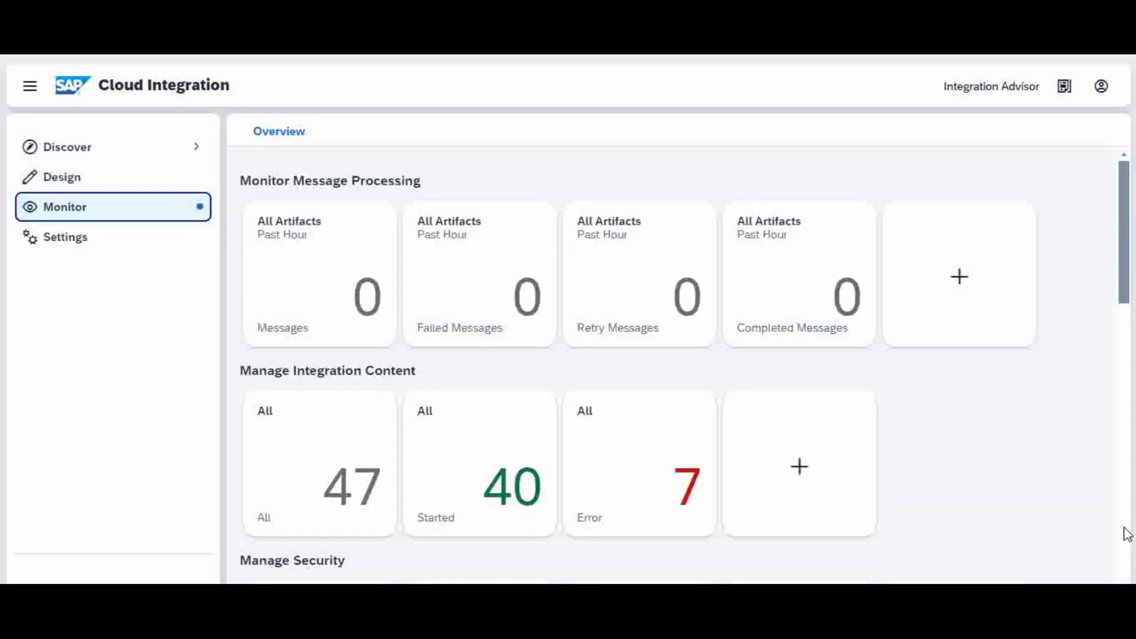
pyautogui.scroll(-12, 1126, 534)
pyautogui.click(802, 247)
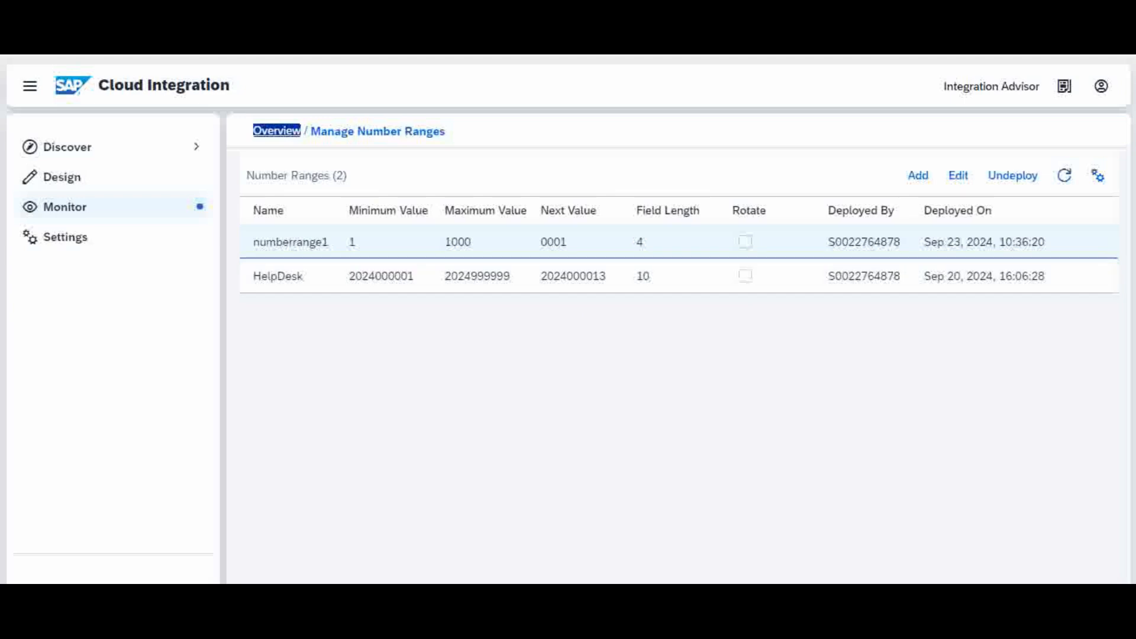
# - Compare the tickets XML with the incidents XML in the text editor, highlighting the first incident's SupportNo element, and return to the browser
pyautogui.click(606, 550)
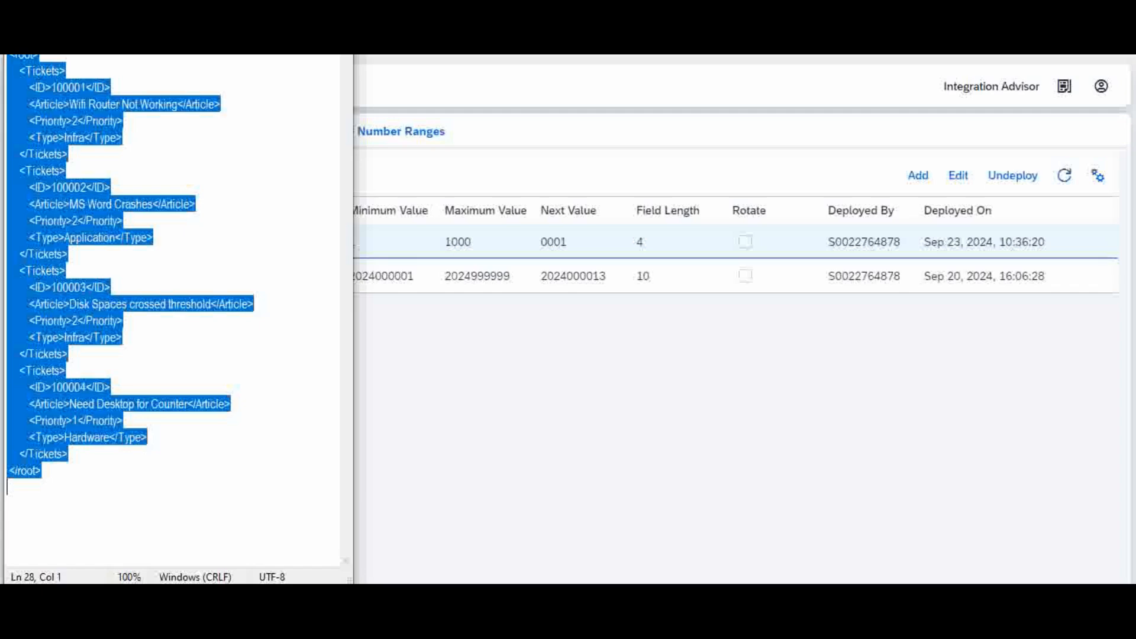
pyautogui.click(667, 559)
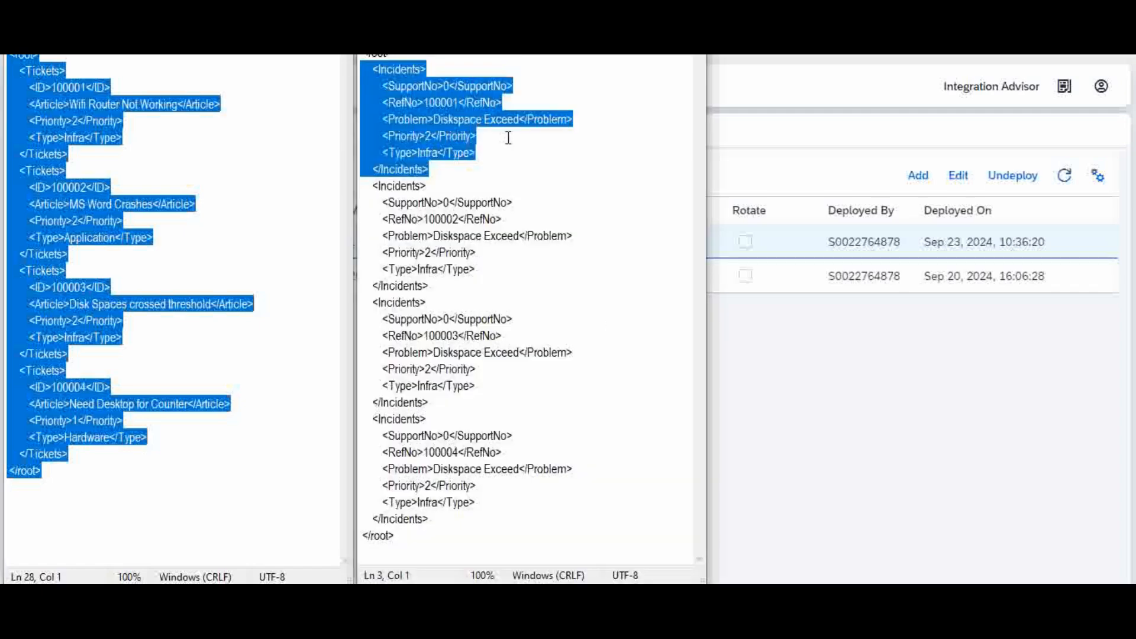
pyautogui.click(441, 86)
pyautogui.moveTo(382, 85); pyautogui.dragTo(518, 83)
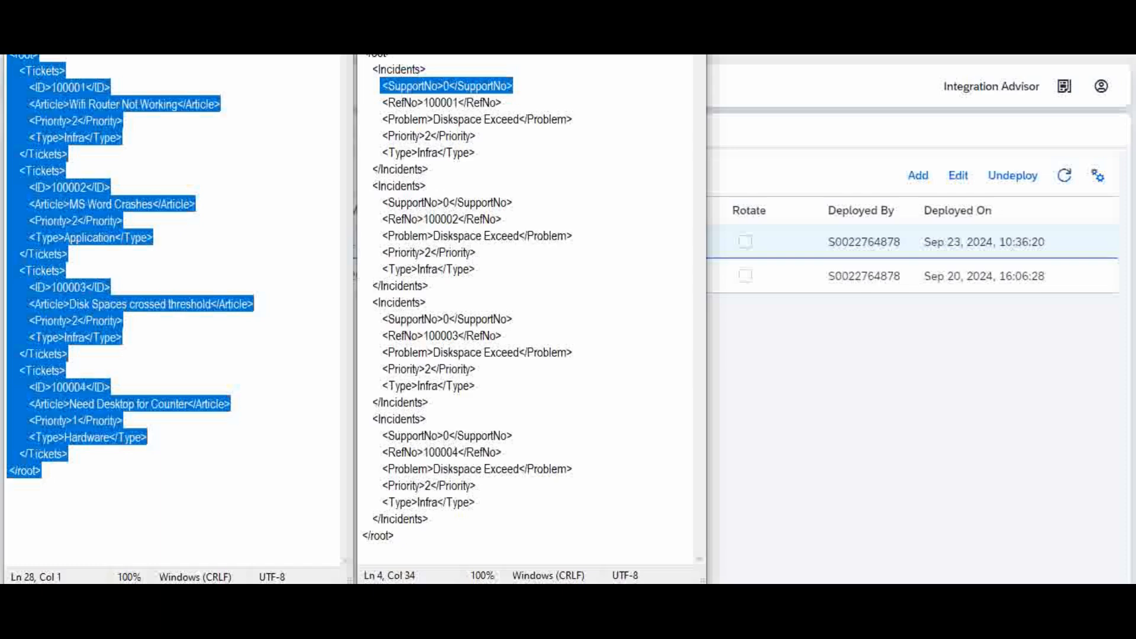
pyautogui.hotkey('alt', 'Tab')
# - Reopen the nr integration flow from the artifacts of the Trial02 package
pyautogui.click(65, 178)
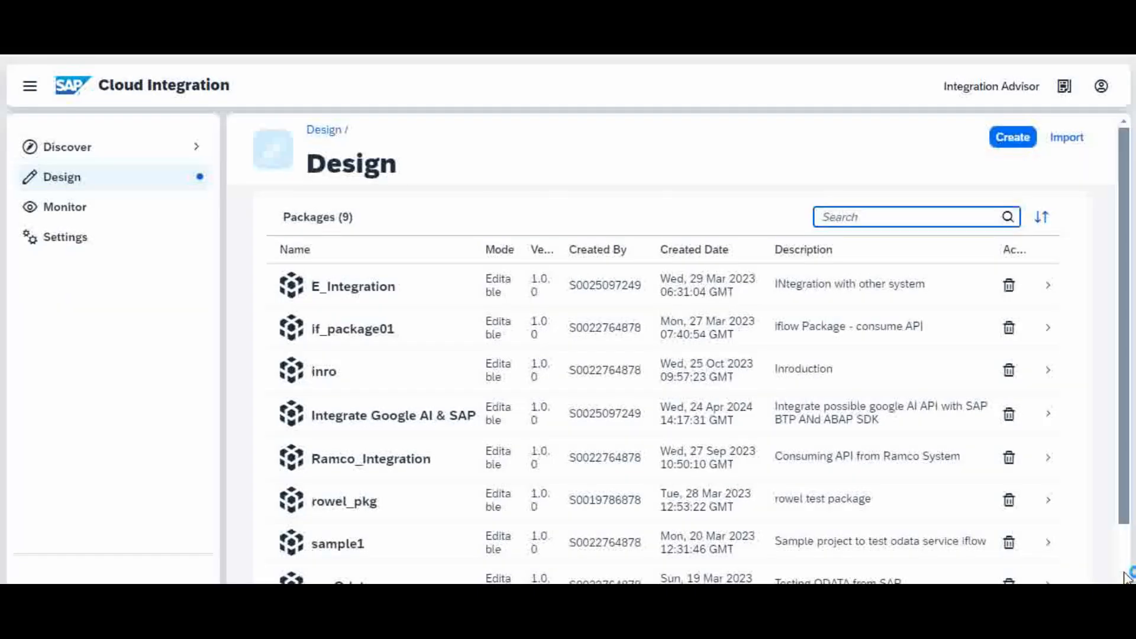
pyautogui.scroll(-2, 680, 384)
pyautogui.click(413, 550)
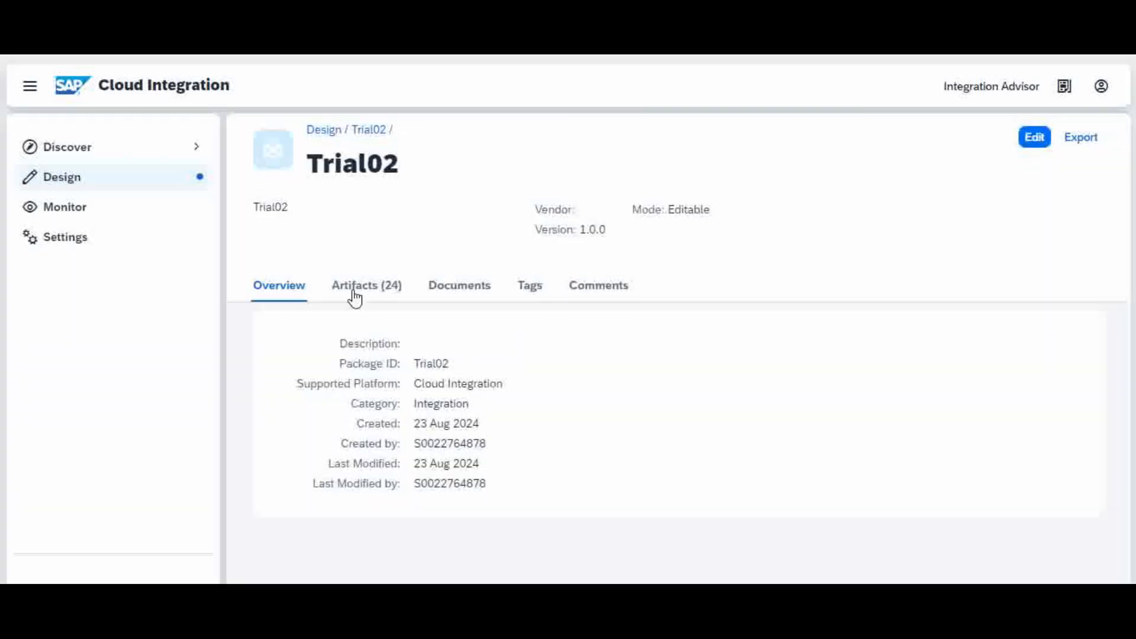
pyautogui.click(354, 292)
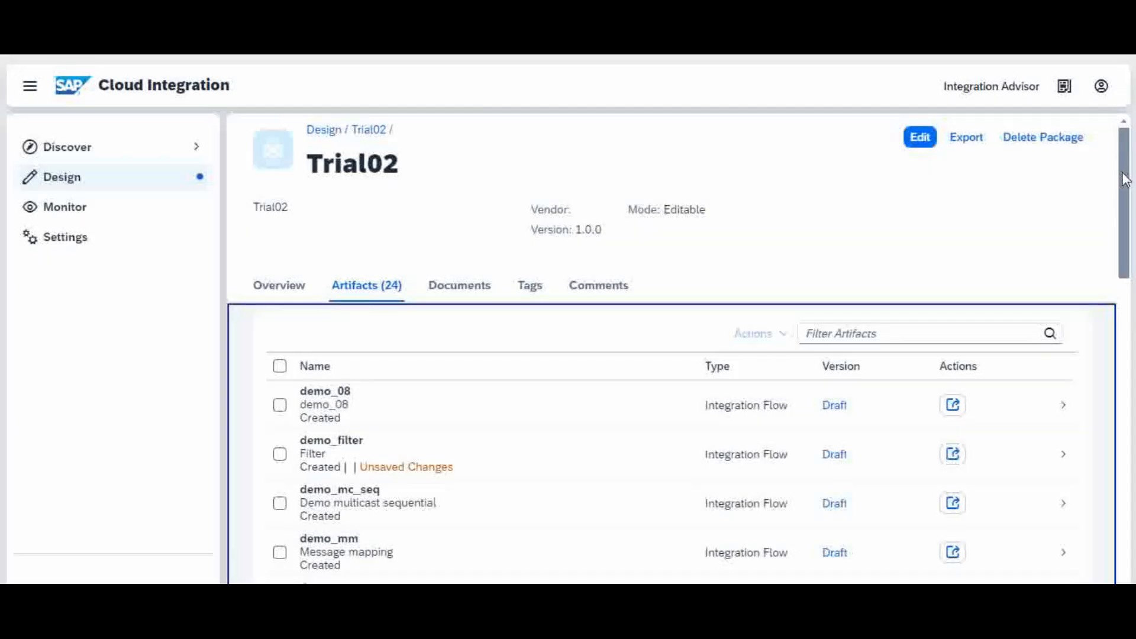
pyautogui.moveTo(1125, 180); pyautogui.dragTo(1125, 423)
pyautogui.click(381, 498)
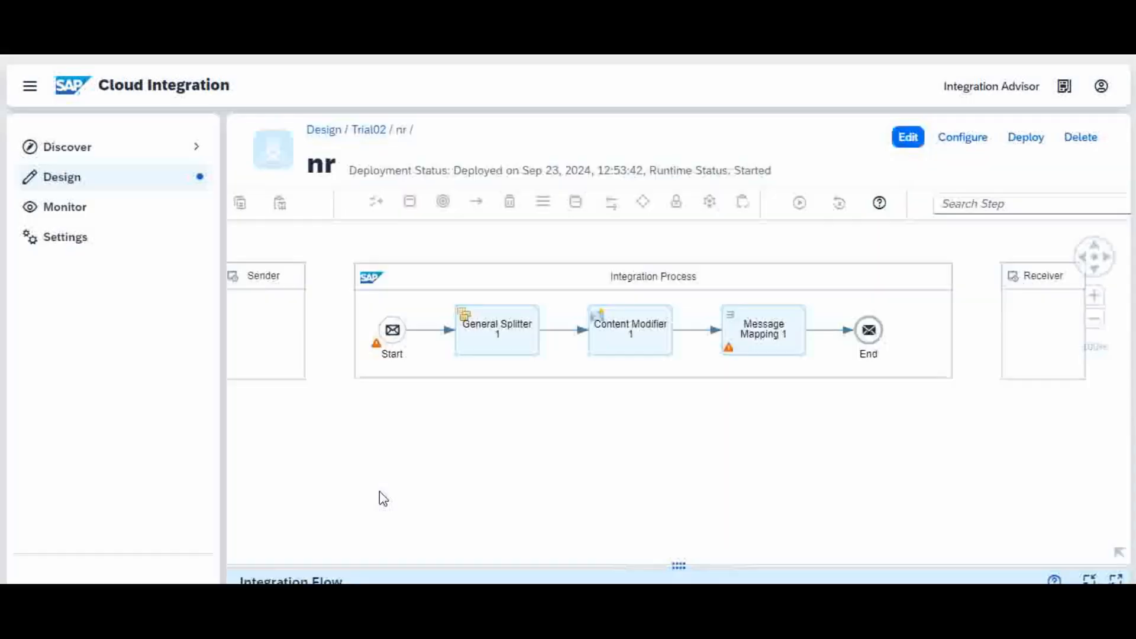
# - Set the simulation start point between Start and General Splitter 1, and the end point between Message Mapping 1 and End
pyautogui.click(426, 335)
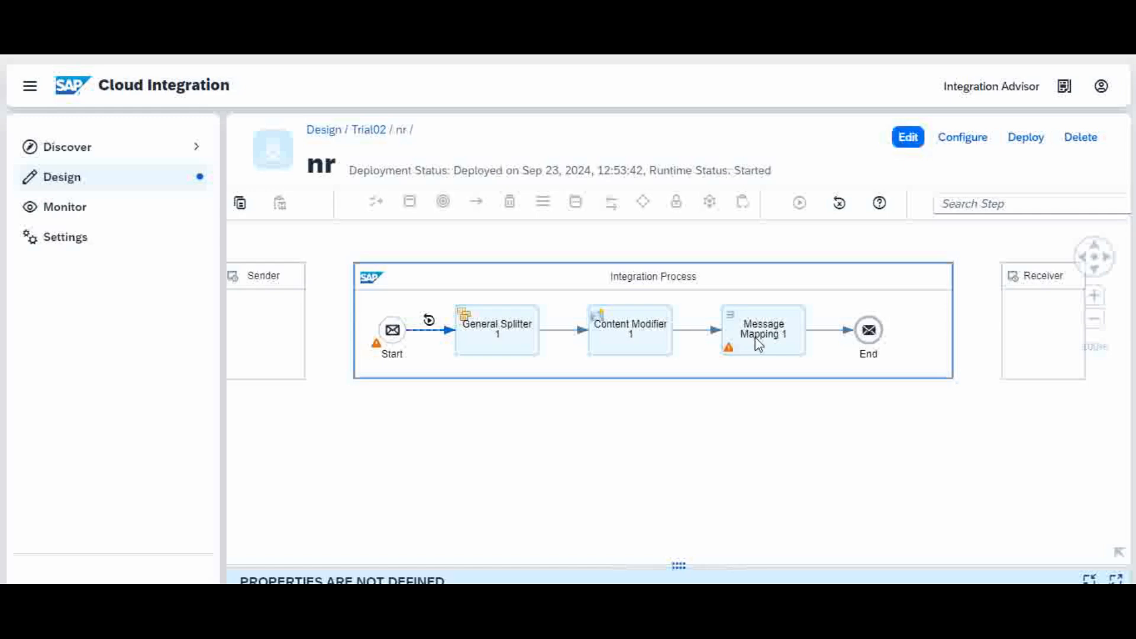
pyautogui.click(835, 331)
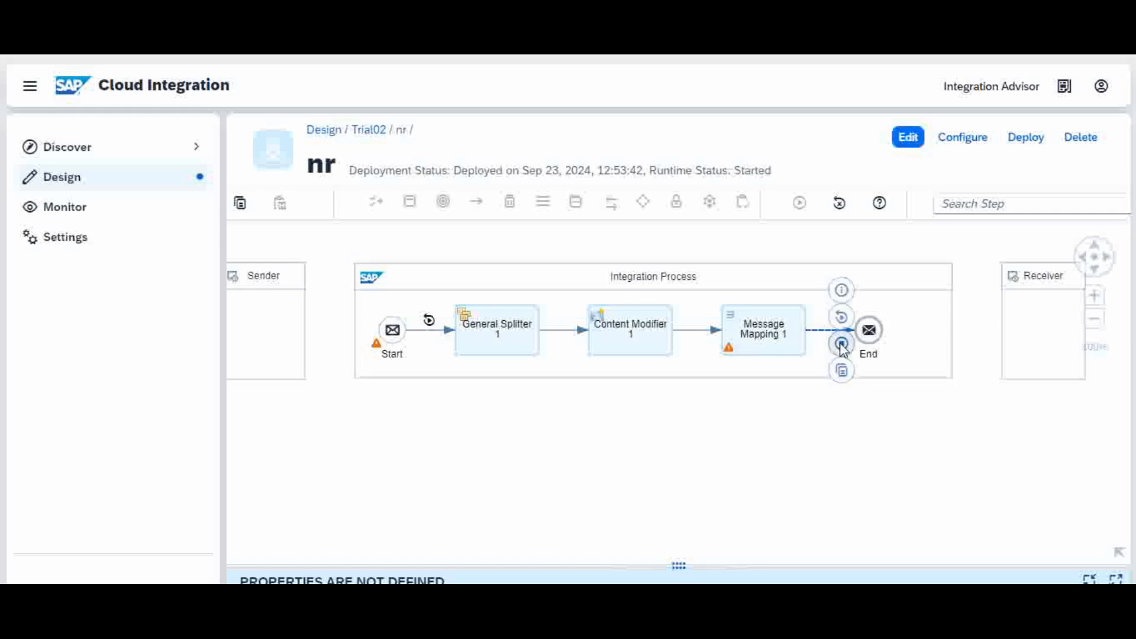
pyautogui.click(842, 344)
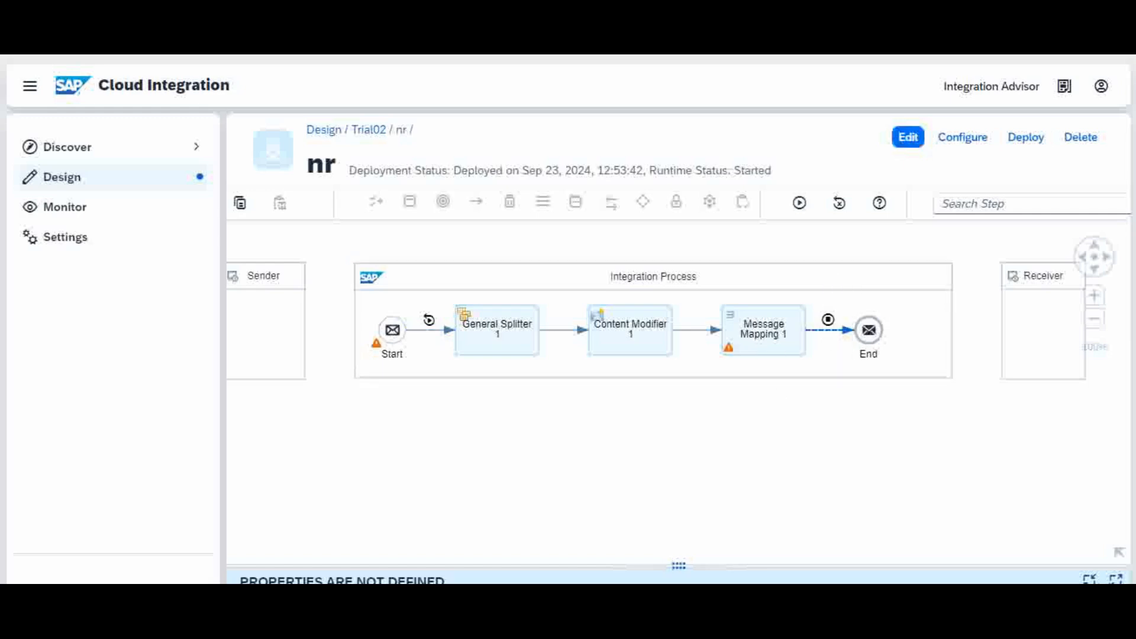
# - Copy the entire tickets XML from the text editor and return to the nr flow
pyautogui.click(611, 529)
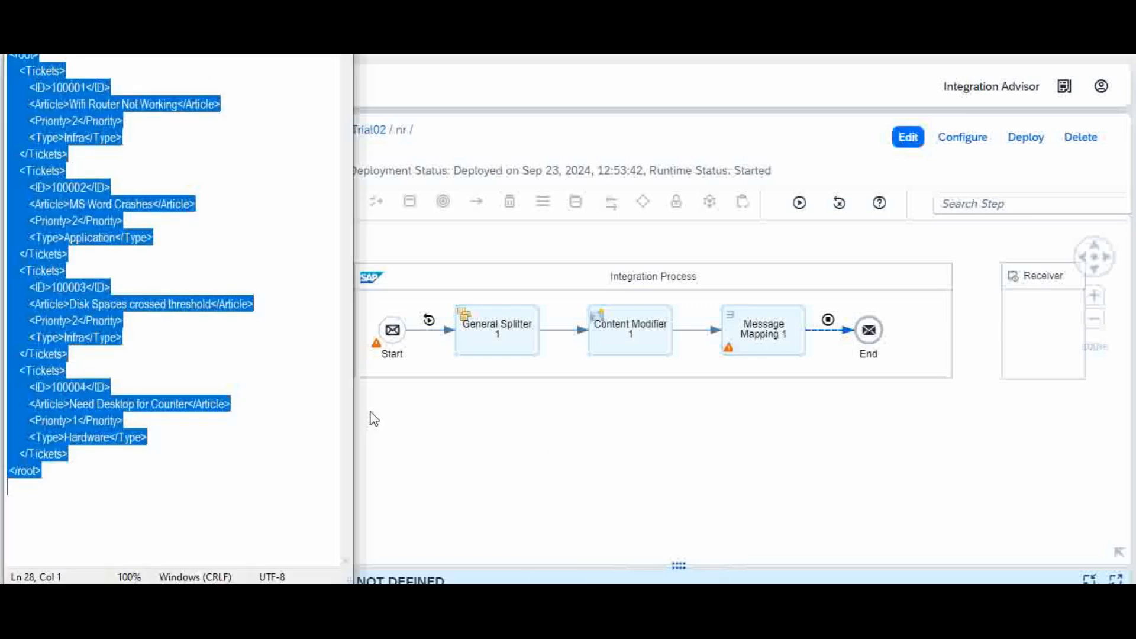
pyautogui.click(171, 475)
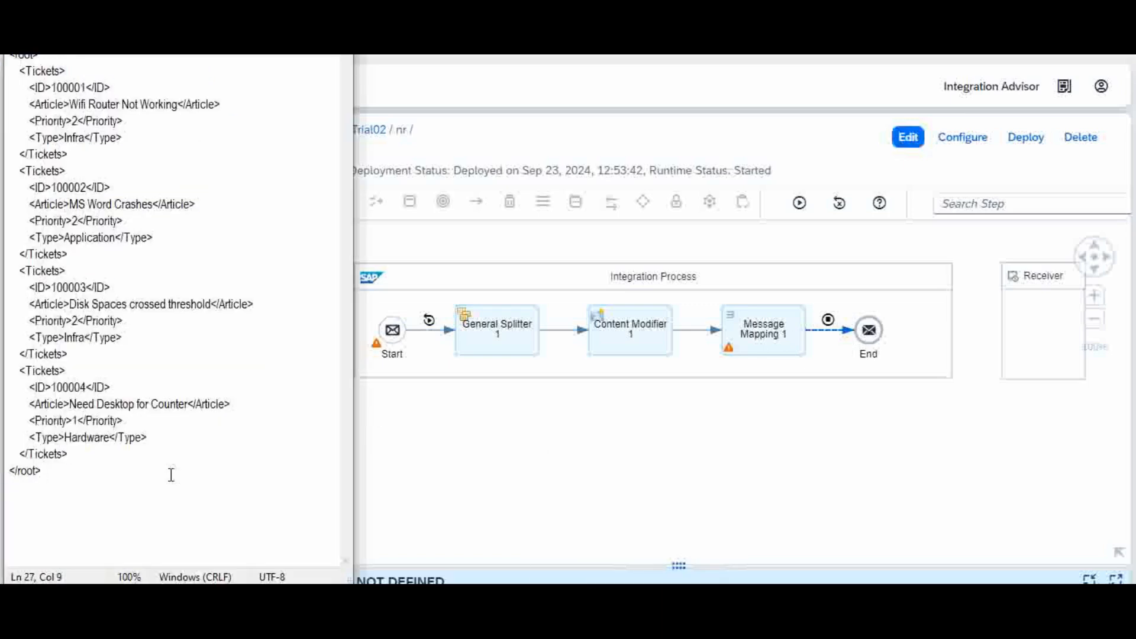
pyautogui.hotkey('ctrl', 'a')
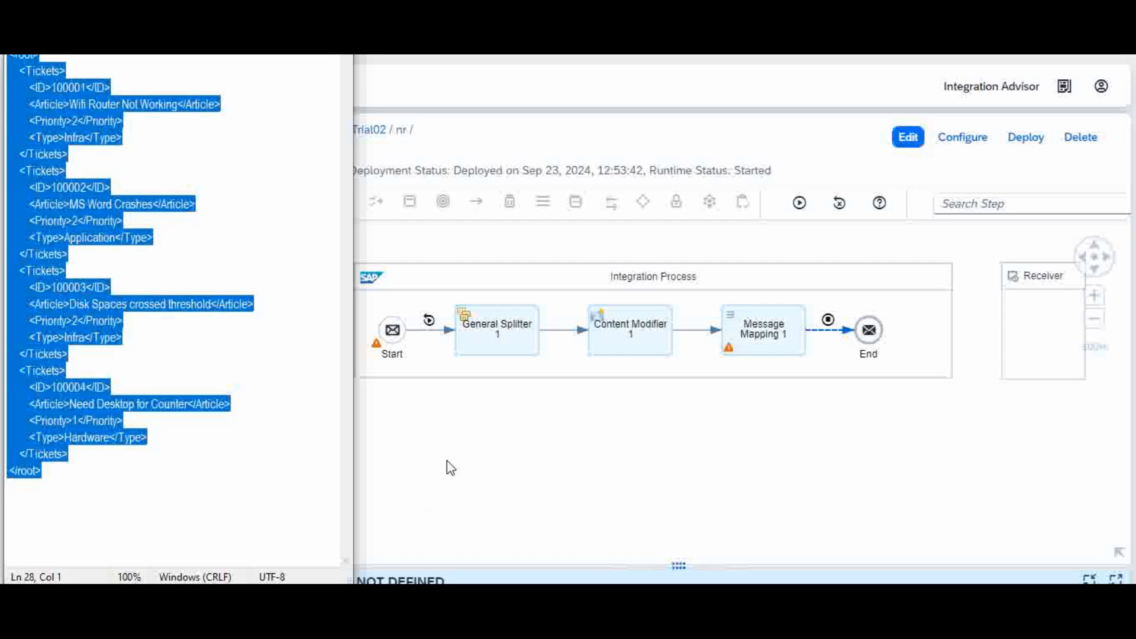
pyautogui.click(448, 467)
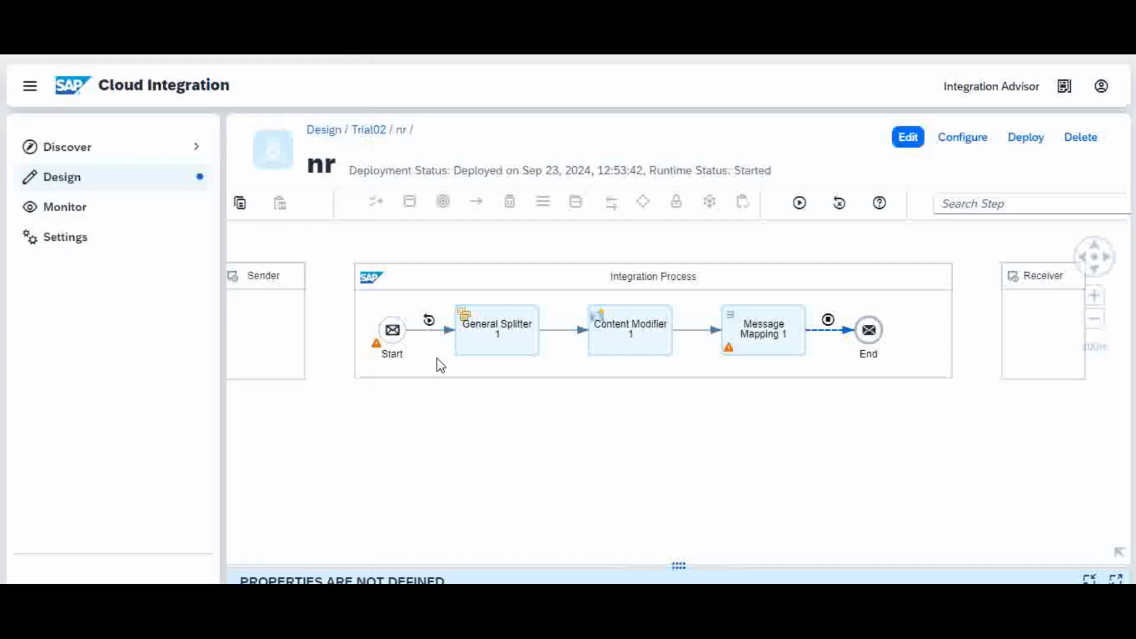
# - Paste the tickets XML as the body content of the simulation input and run the simulation
pyautogui.click(429, 321)
pyautogui.click(459, 470)
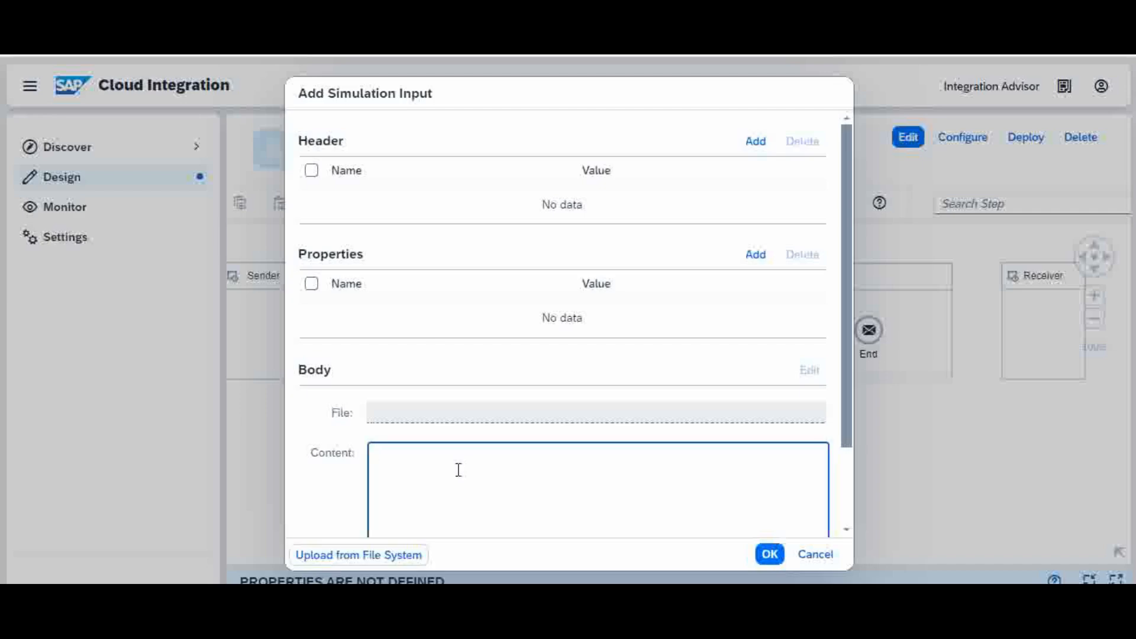
pyautogui.hotkey('ctrl', 'v')
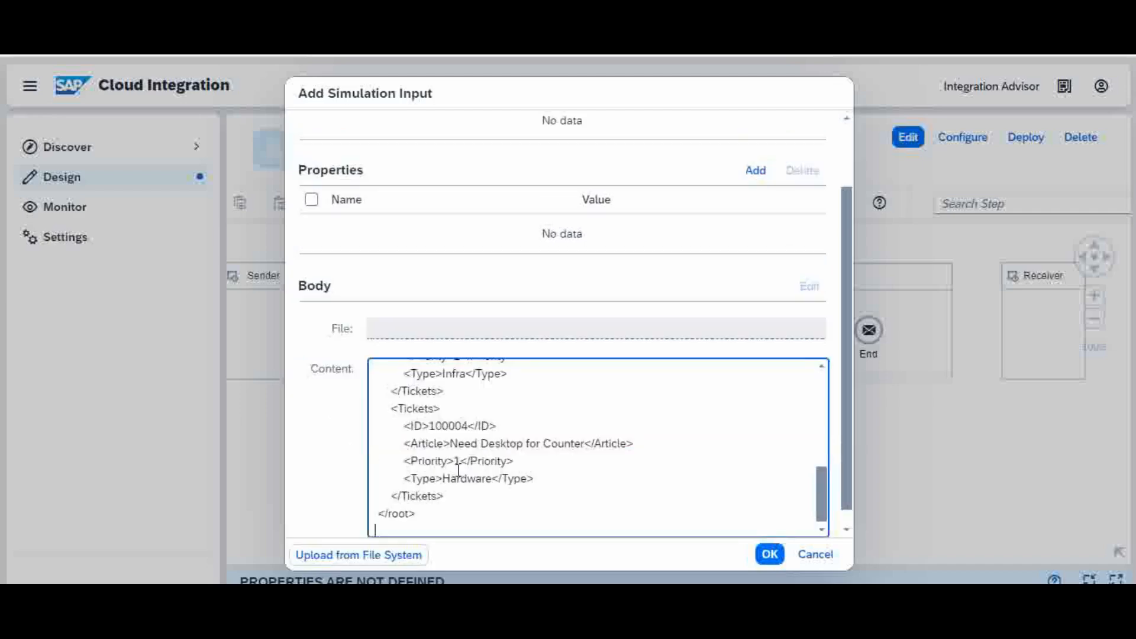
pyautogui.click(769, 555)
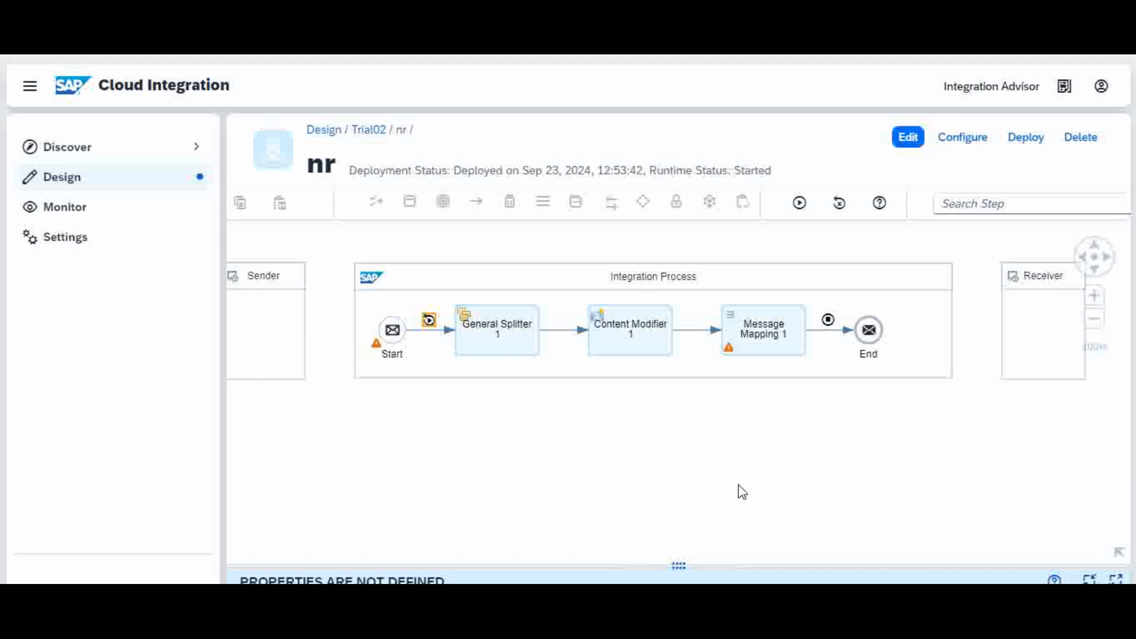
pyautogui.click(800, 203)
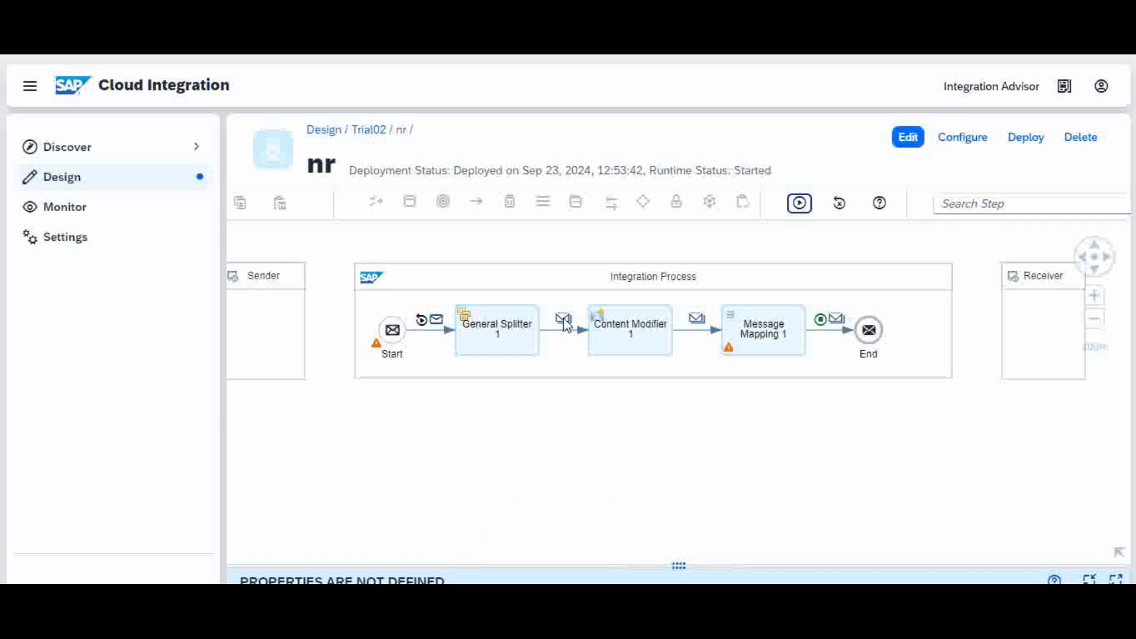
# - View the body of the simulated message between Start and General Splitter 1, enlarging the message content area
pyautogui.click(475, 310)
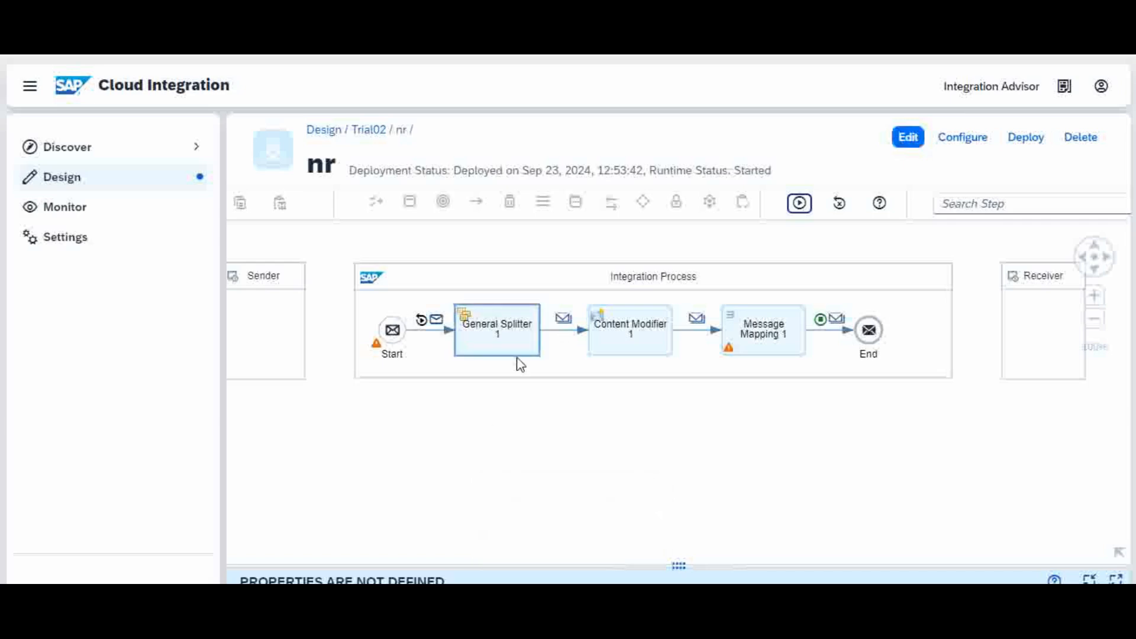
pyautogui.click(846, 309)
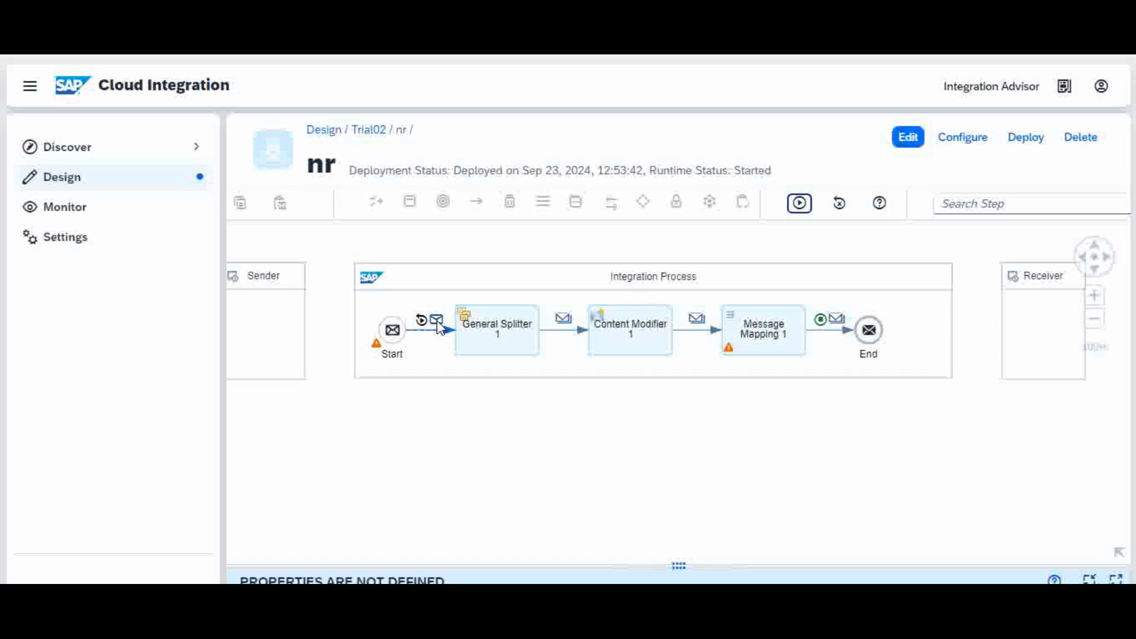
pyautogui.click(438, 321)
pyautogui.moveTo(459, 563); pyautogui.dragTo(520, 410)
pyautogui.click(438, 463)
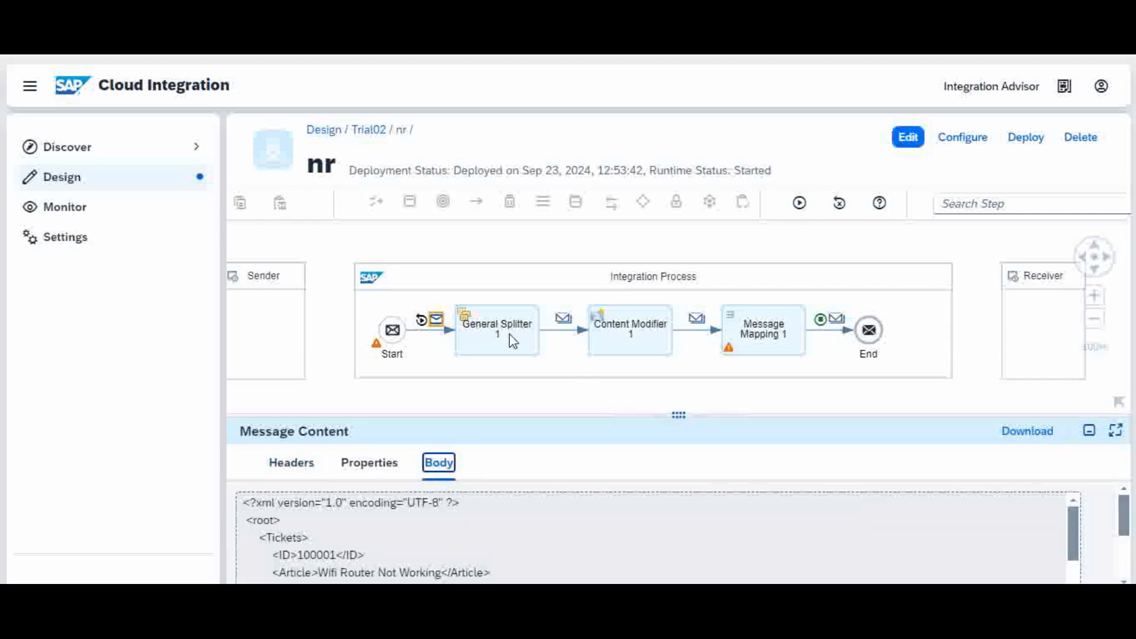
# - Review the bodies of the split messages after General Splitter 1, going back from message 4 to message 1
pyautogui.click(565, 320)
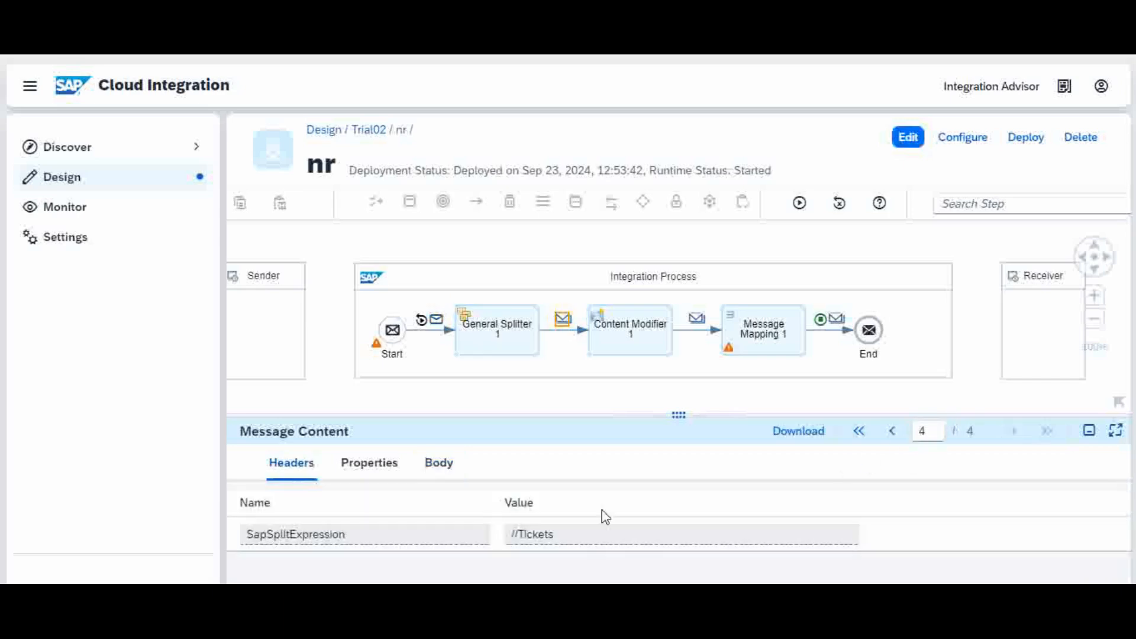
pyautogui.click(440, 467)
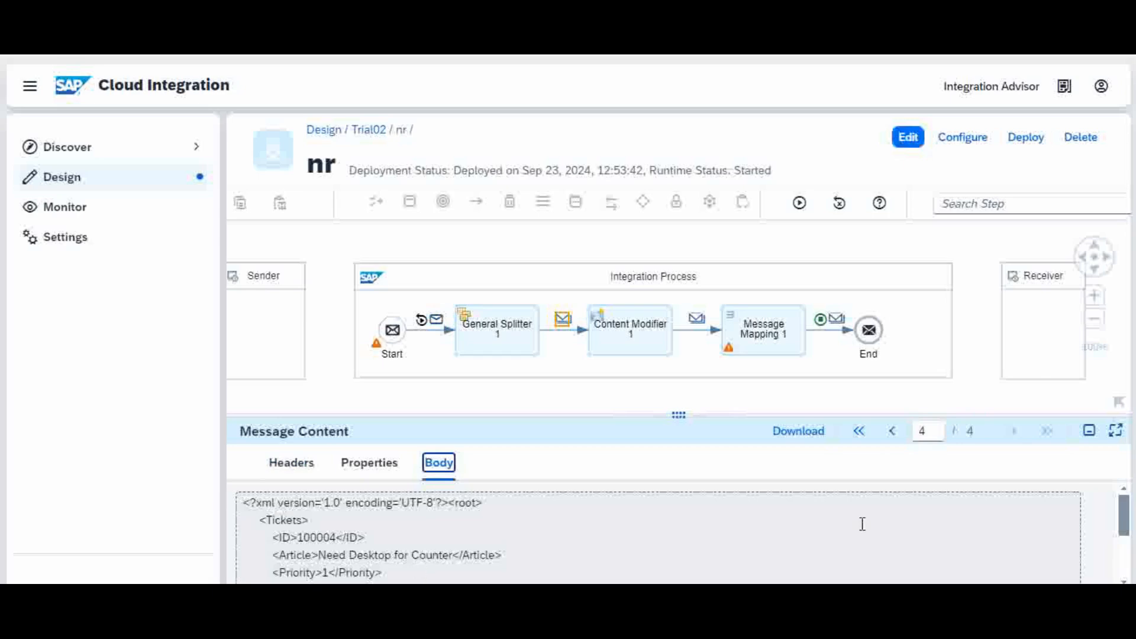
pyautogui.click(894, 432)
pyautogui.click(893, 432)
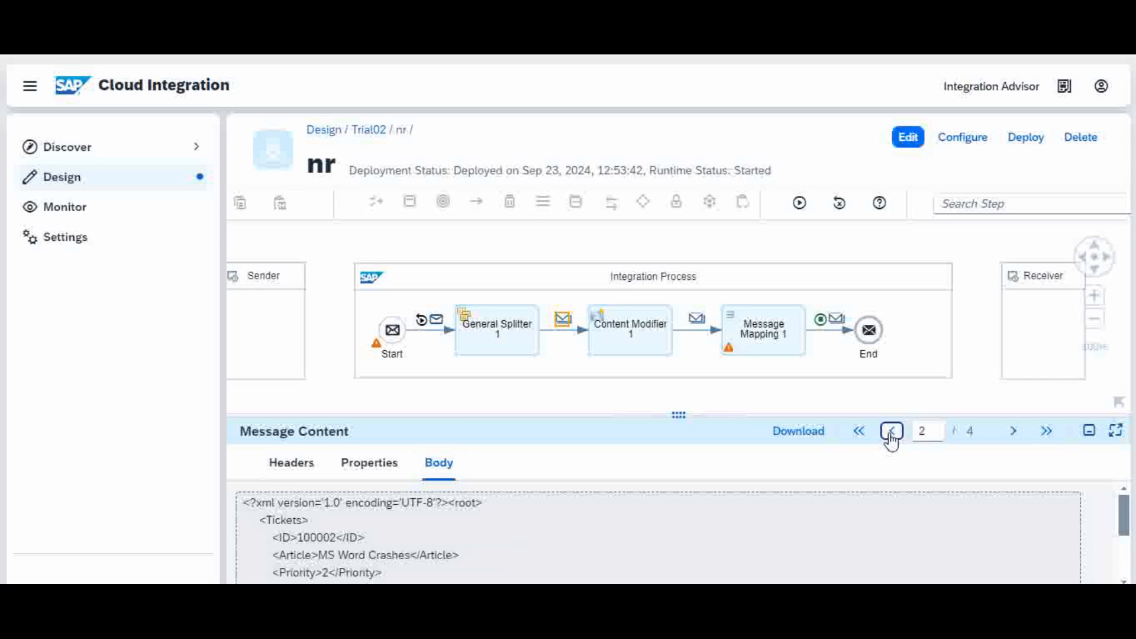
pyautogui.click(894, 432)
pyautogui.scroll(-1, 1124, 530)
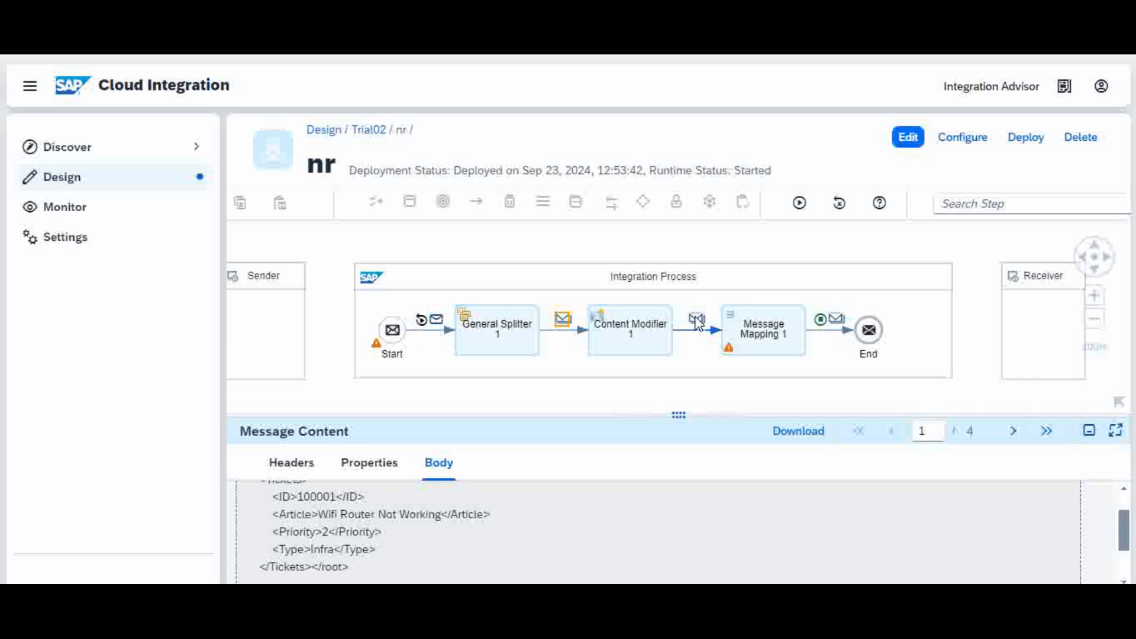
# - Inspect the Content Modifier 1 and Message Mapping 1 steps in the process diagram
pyautogui.click(618, 345)
pyautogui.click(776, 333)
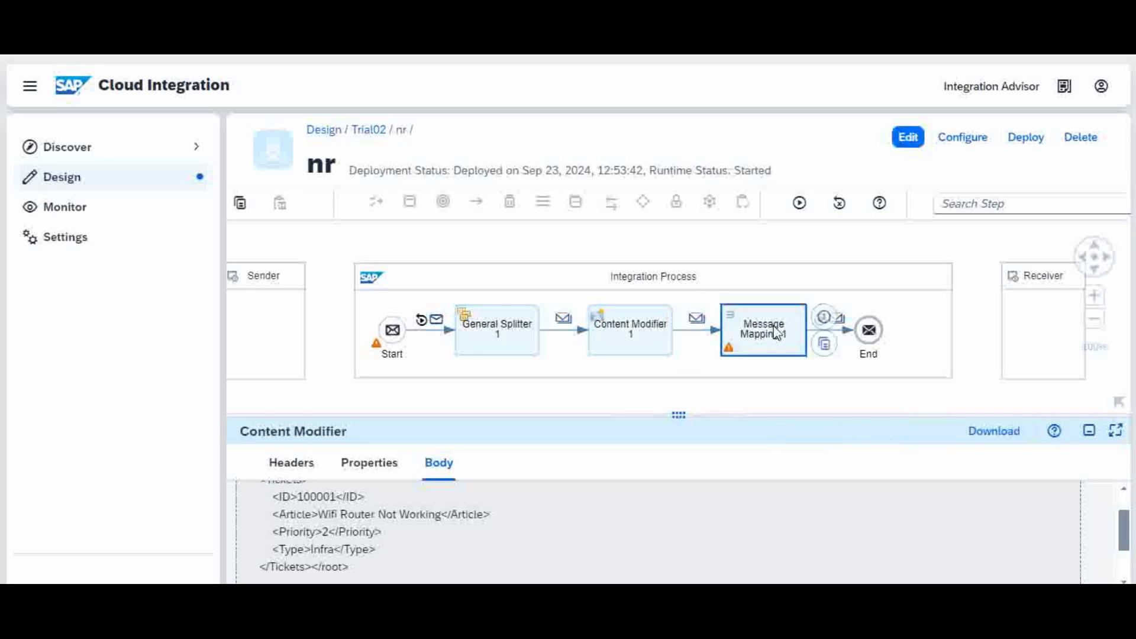
pyautogui.click(613, 335)
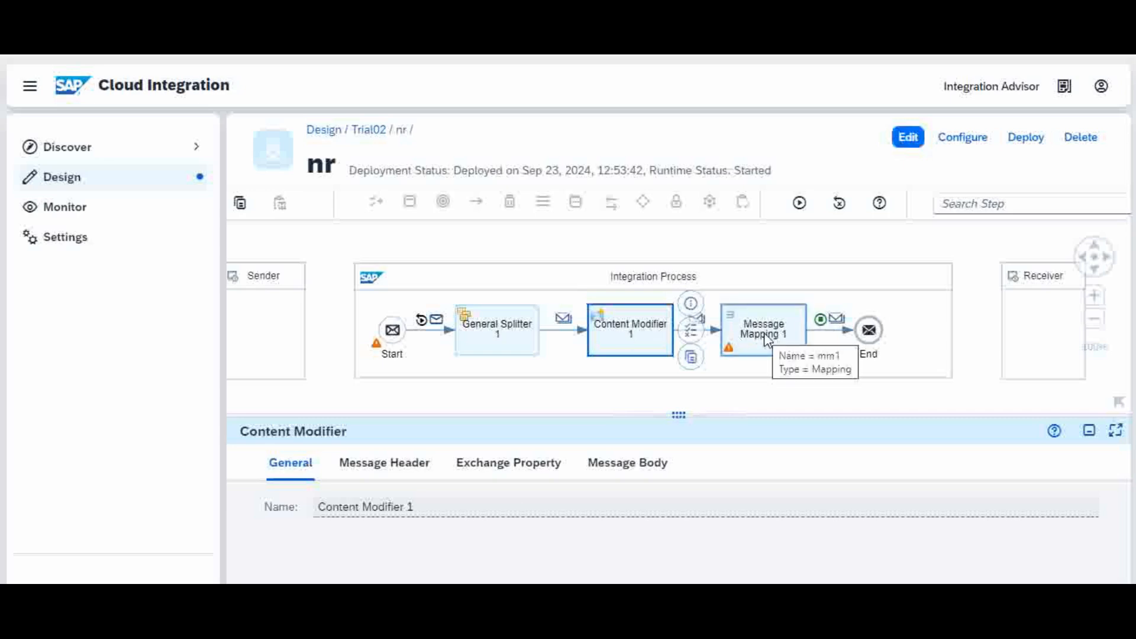
pyautogui.click(718, 370)
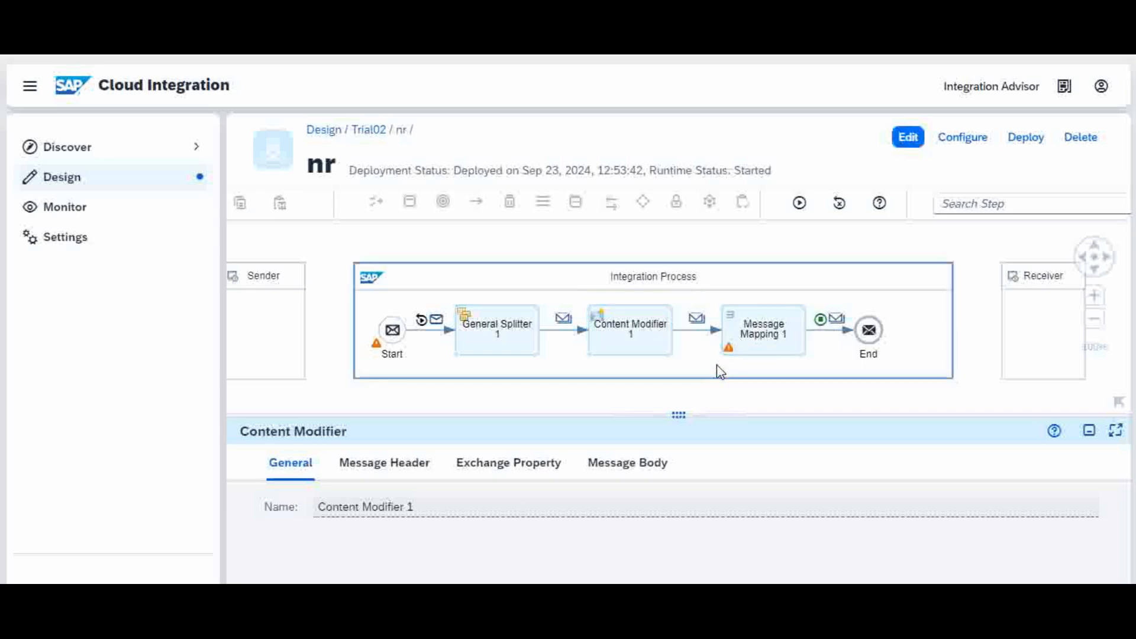
# - View the body and the exchange properties of the simulated message between Content Modifier 1 and Message Mapping 1
pyautogui.click(696, 319)
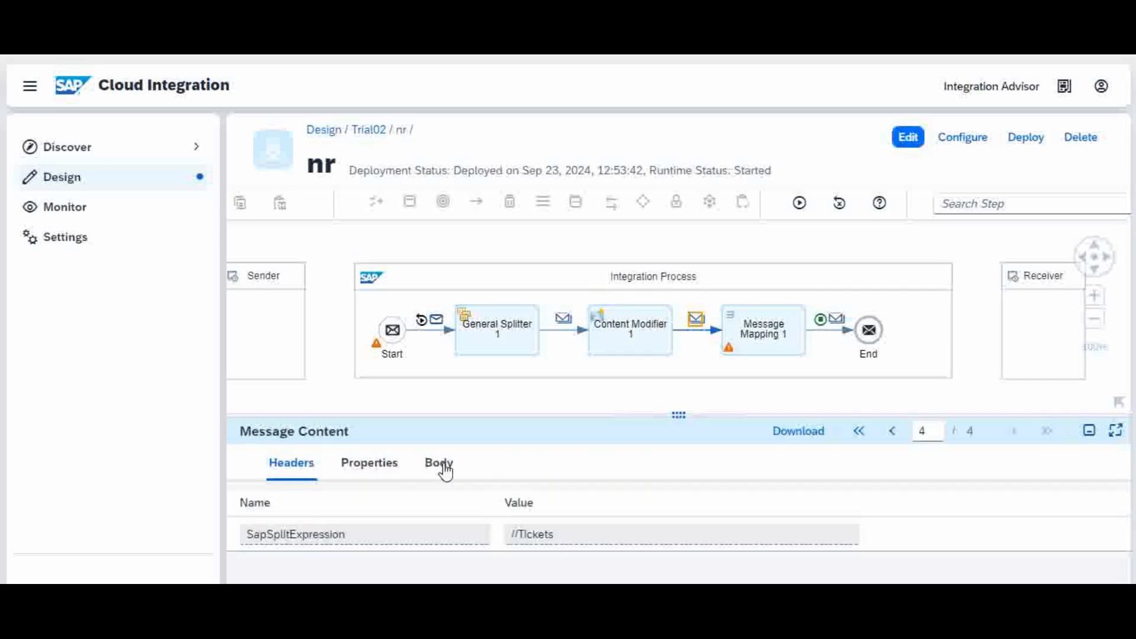
pyautogui.click(445, 468)
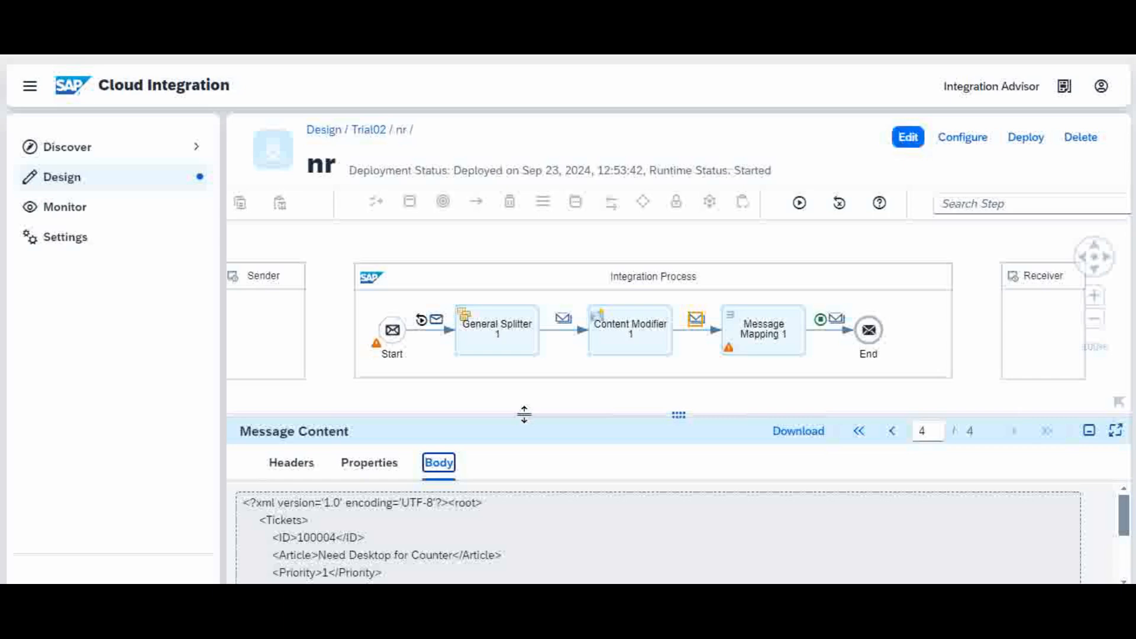
pyautogui.moveTo(526, 412); pyautogui.dragTo(542, 361)
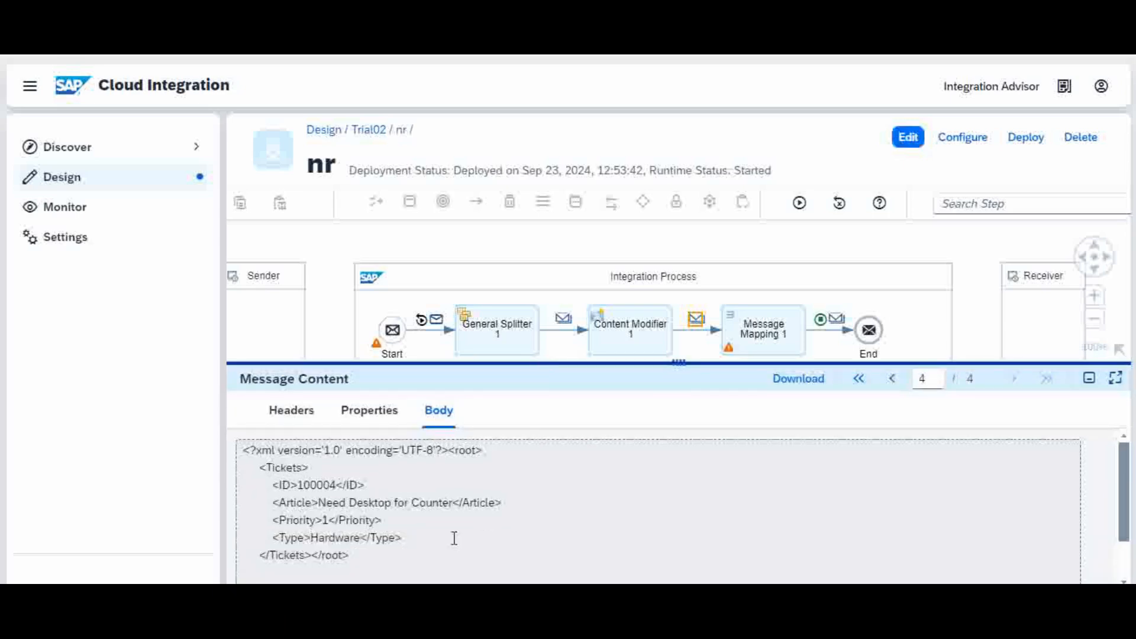
pyautogui.click(368, 414)
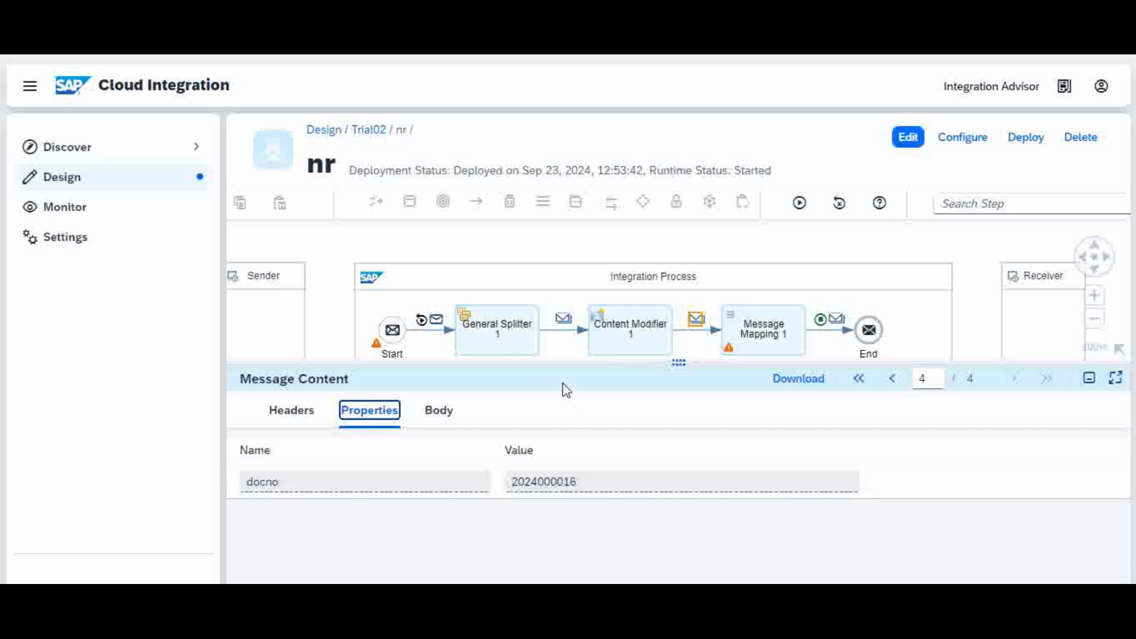
pyautogui.moveTo(558, 362); pyautogui.dragTo(568, 454)
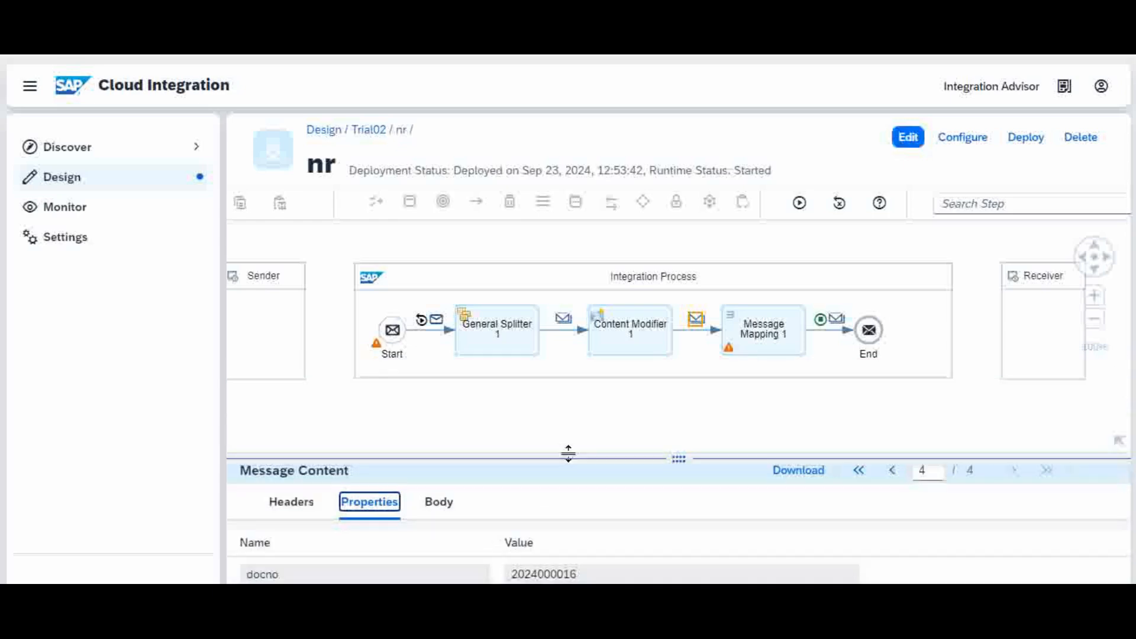
# - Review the mapped message bodies after Message Mapping 1 for their SupportNo values, going back from message 4 to message 1
pyautogui.click(765, 334)
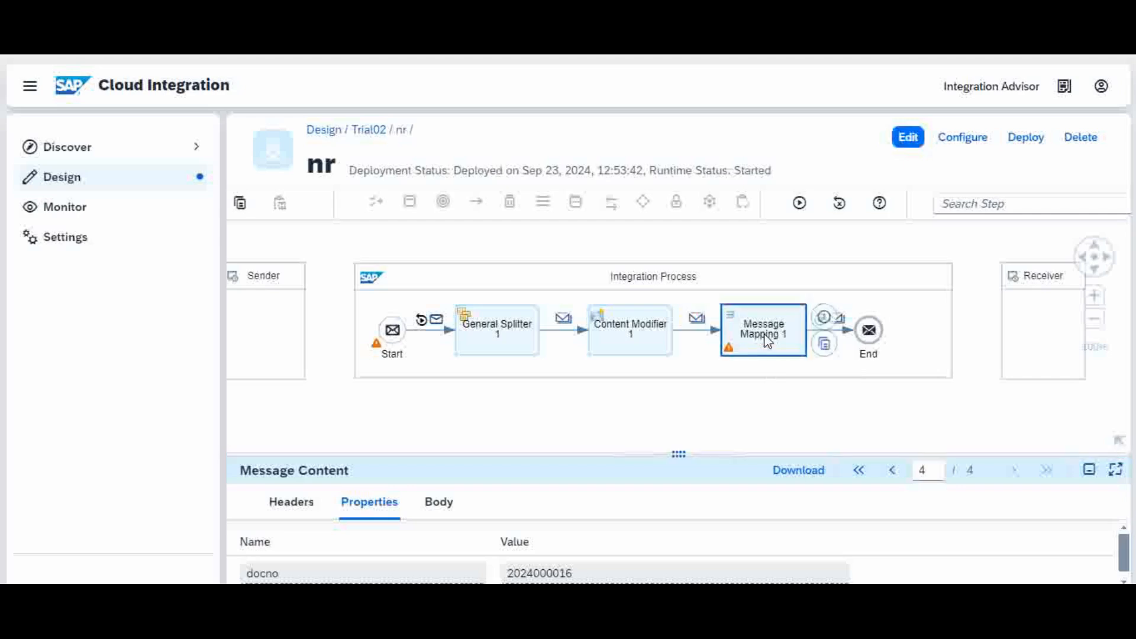
pyautogui.click(836, 320)
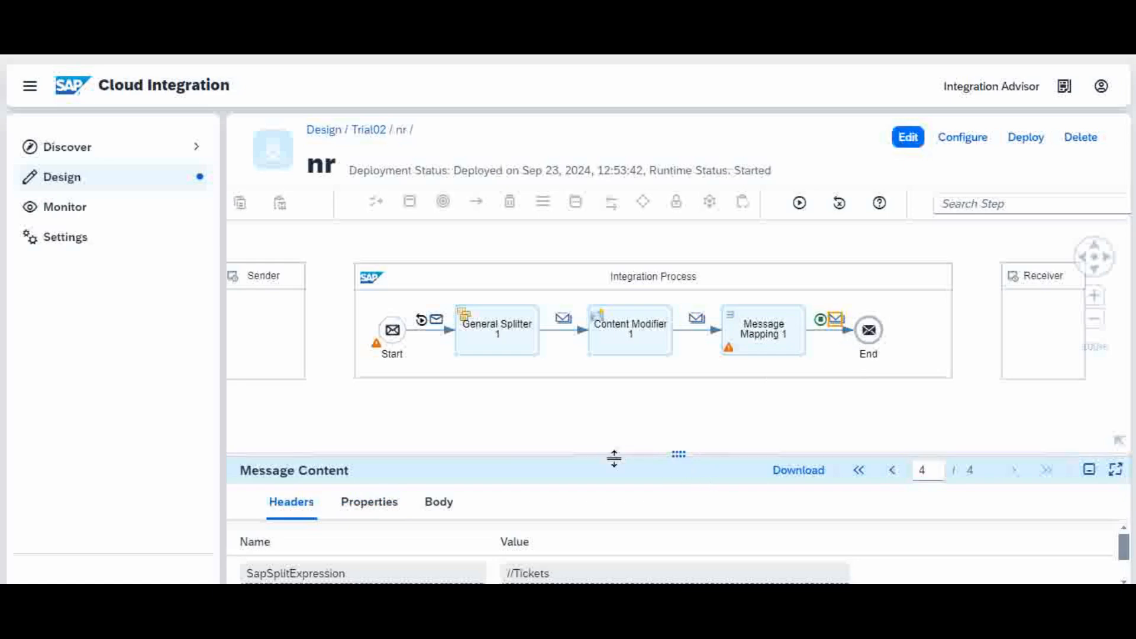
pyautogui.moveTo(614, 457); pyautogui.dragTo(611, 419)
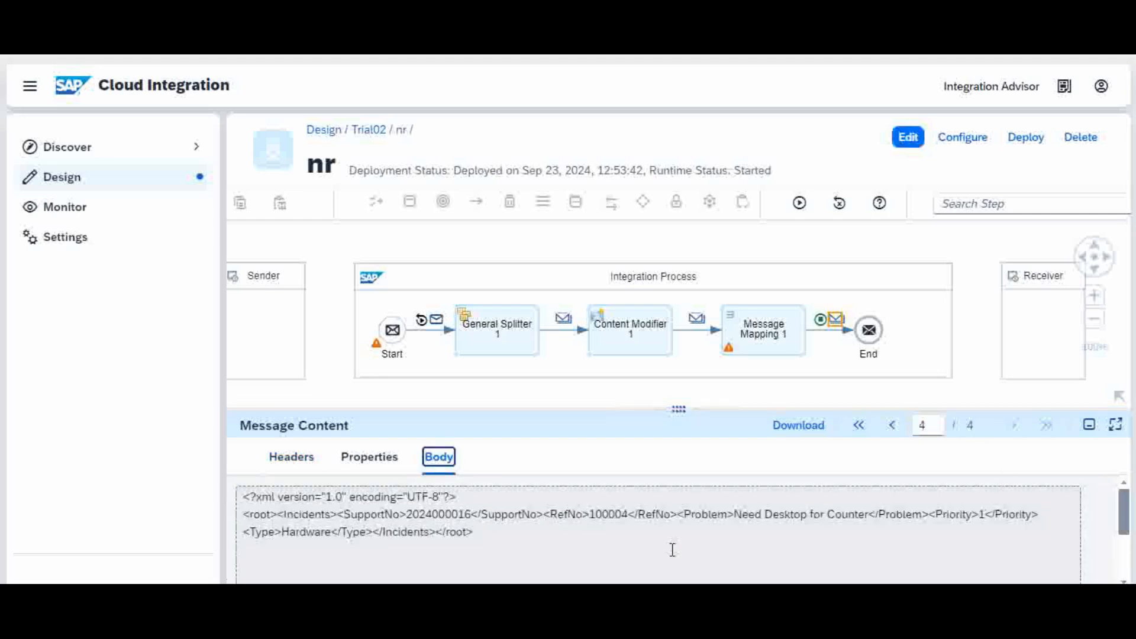
pyautogui.doubleClick(474, 513)
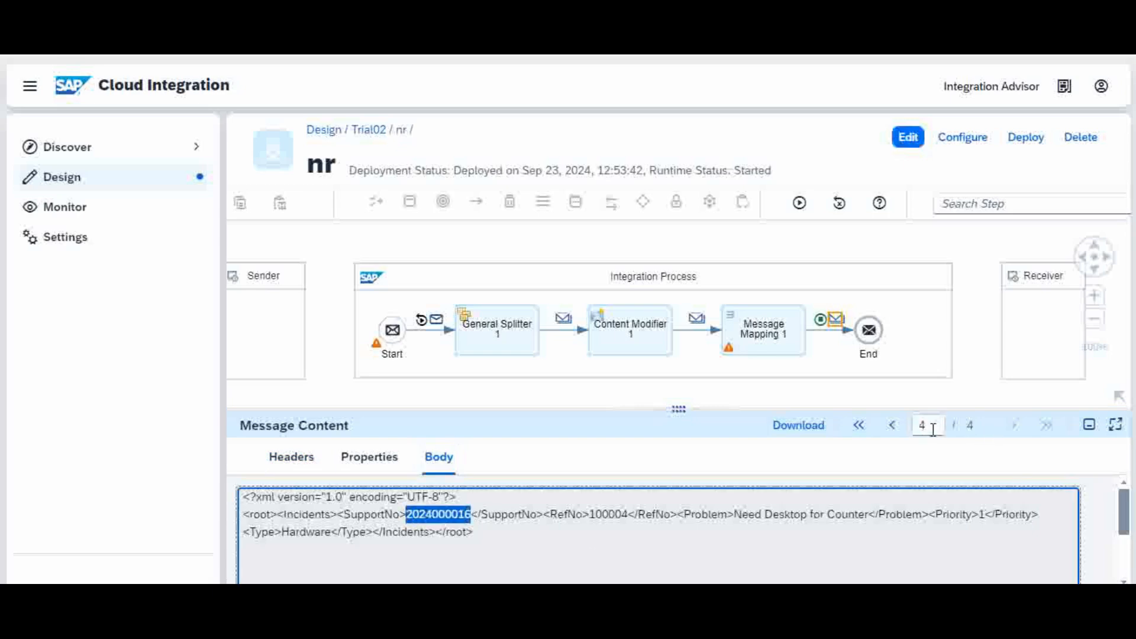
pyautogui.click(892, 425)
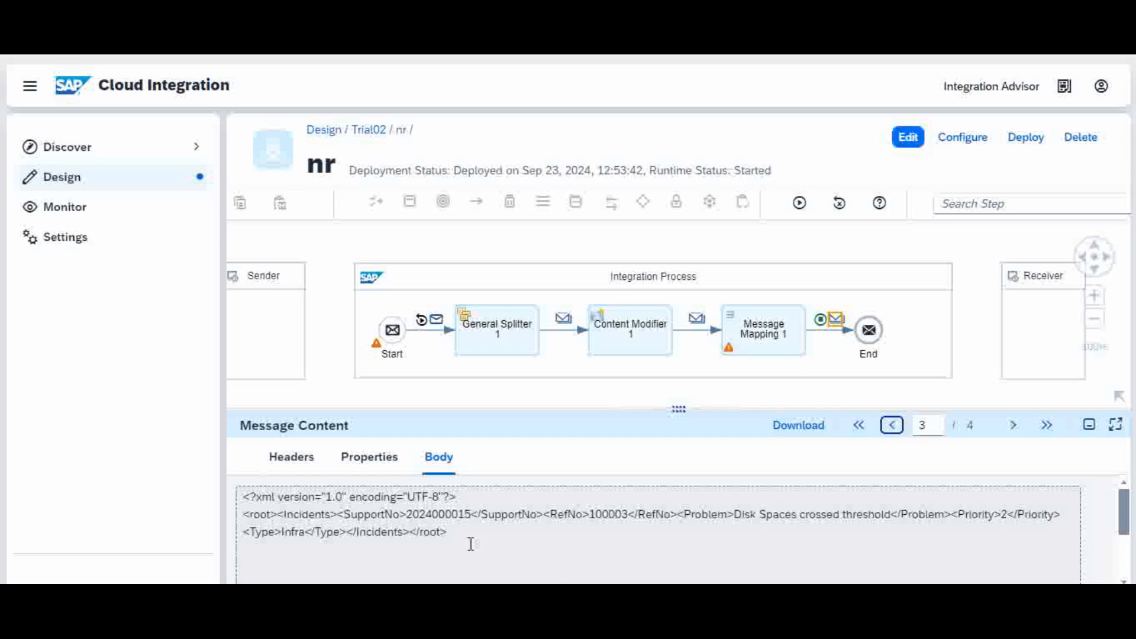
pyautogui.click(440, 516)
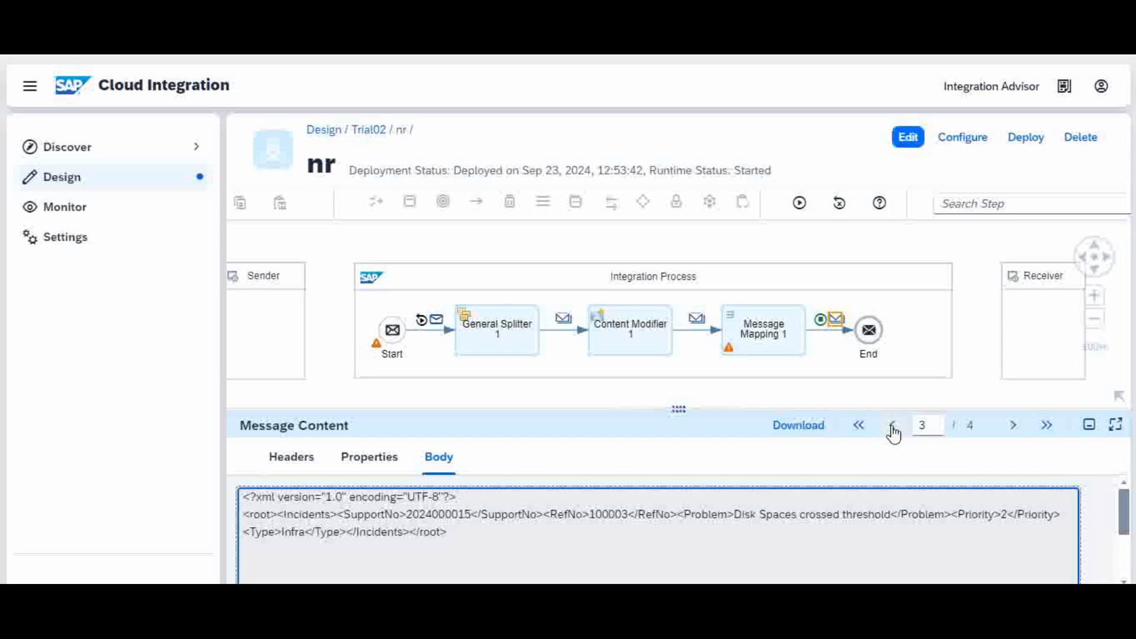
pyautogui.click(892, 426)
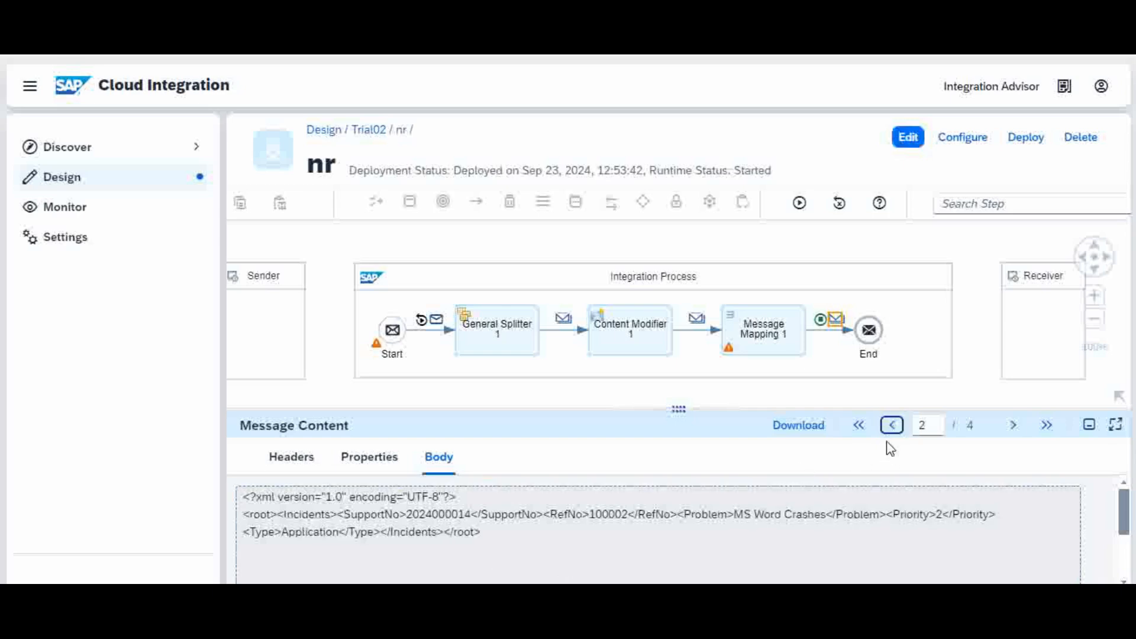
pyautogui.click(891, 425)
pyautogui.click(545, 571)
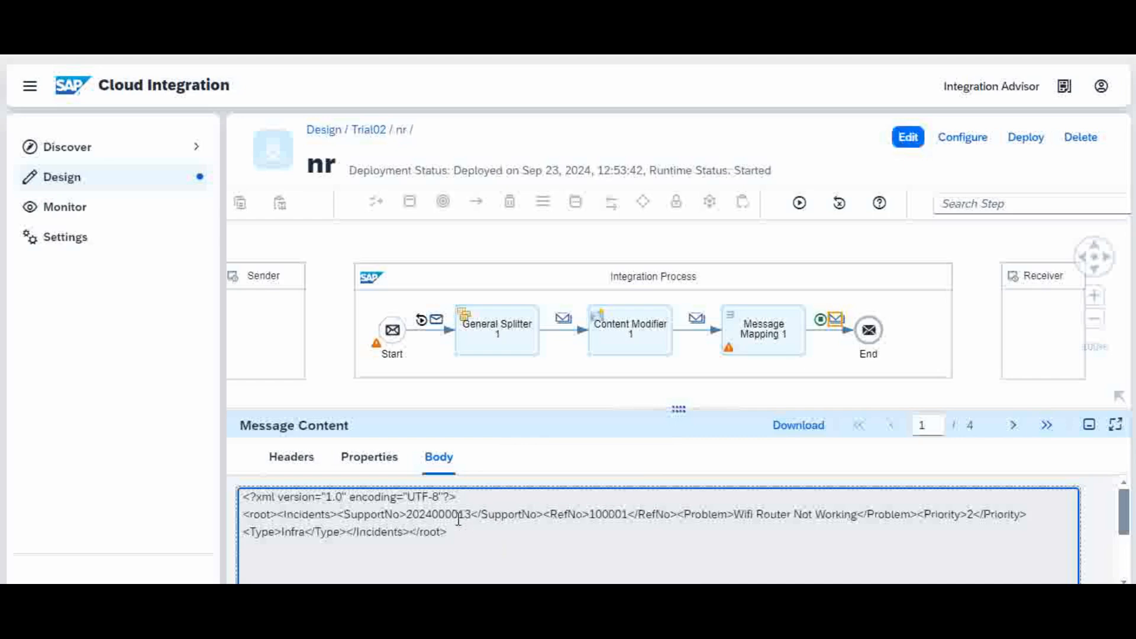
# - Select the Content Modifier 1 and Message Mapping 1 steps and view the message mapping's processing settings
pyautogui.click(649, 330)
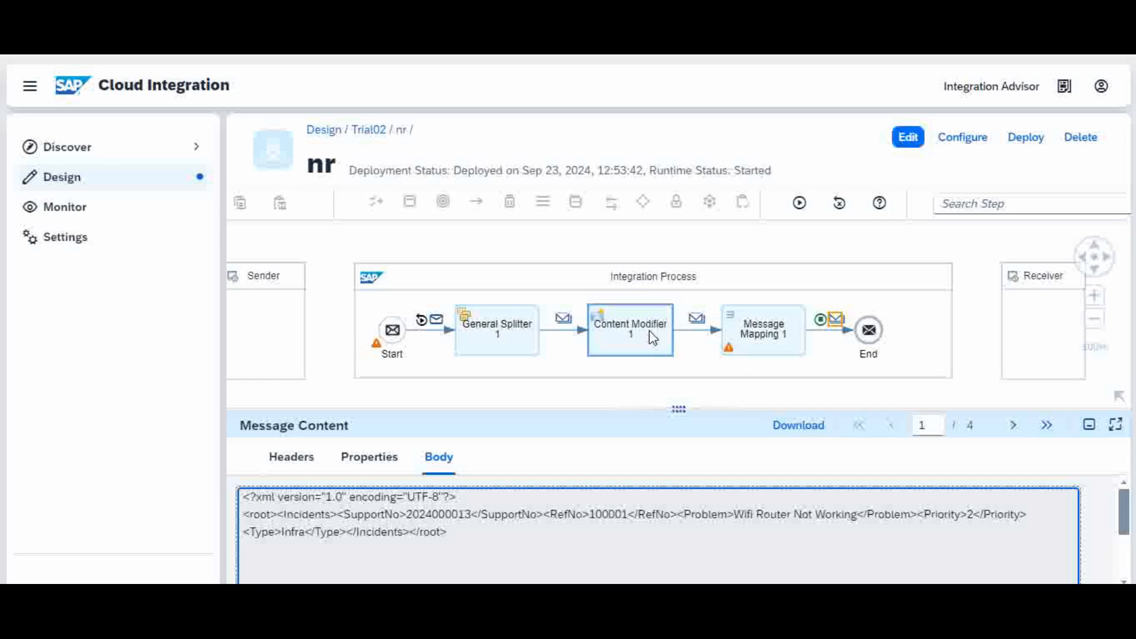
pyautogui.click(772, 334)
pyautogui.click(660, 362)
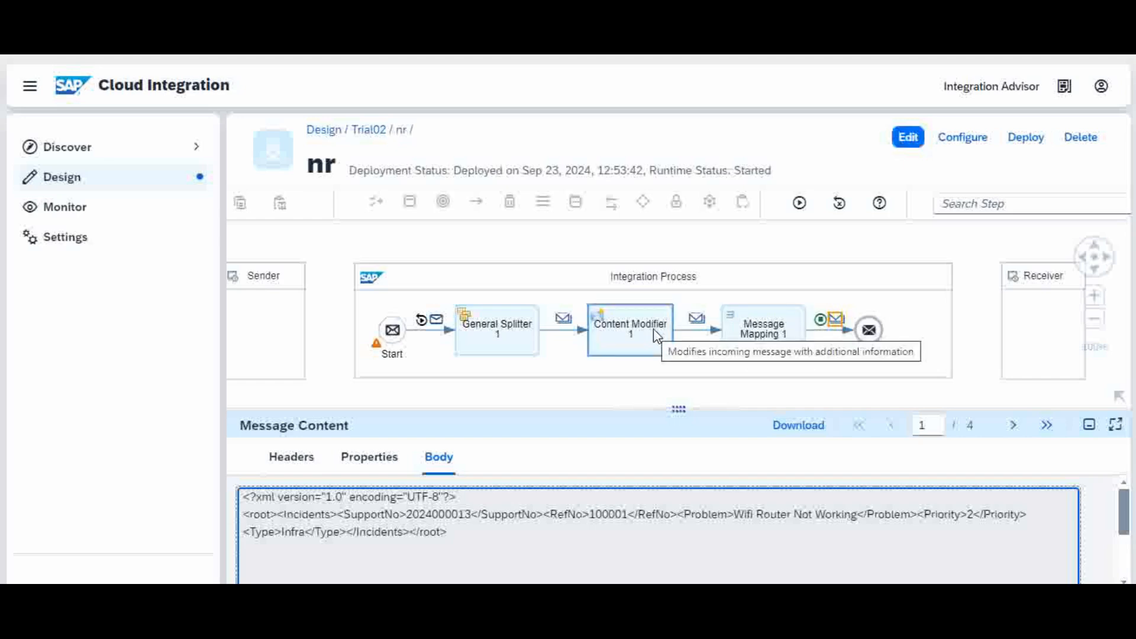
pyautogui.click(655, 353)
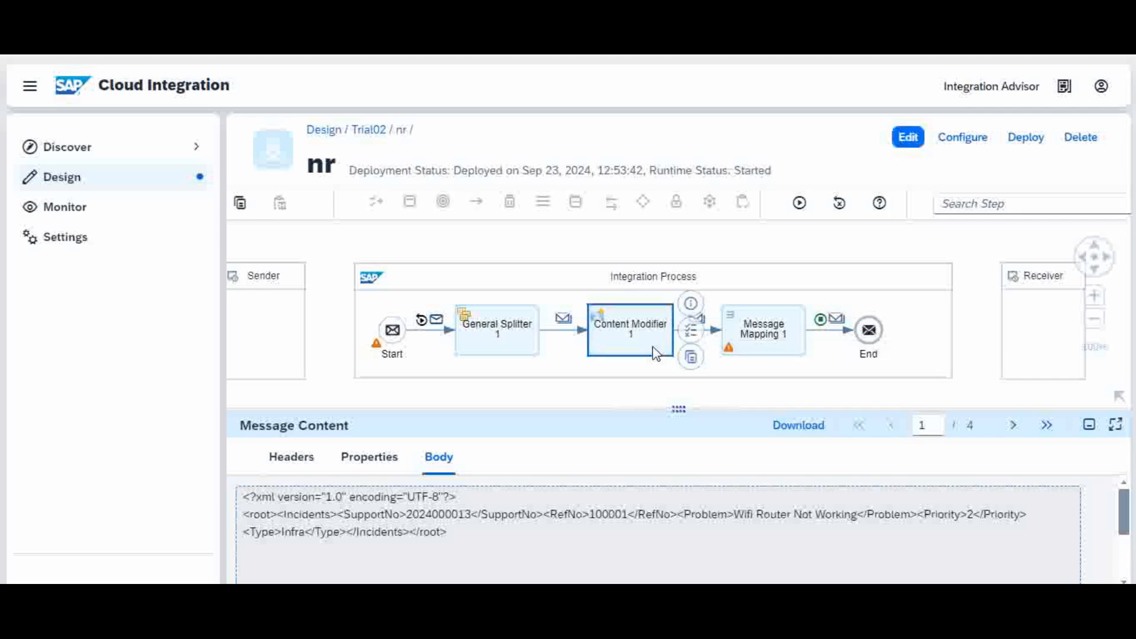
pyautogui.click(777, 345)
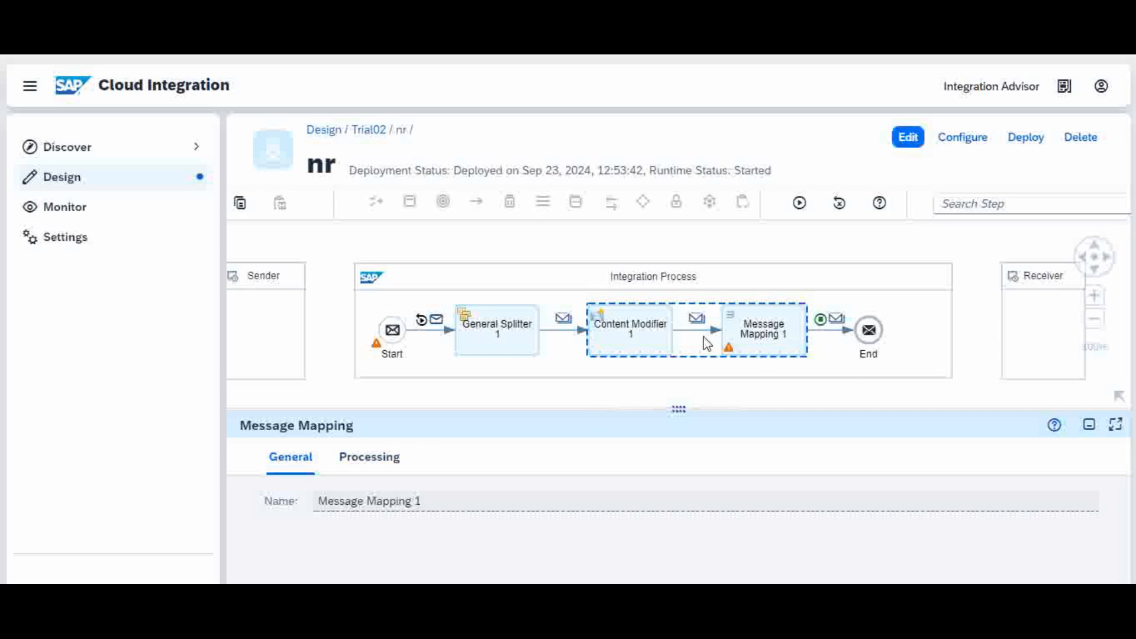
pyautogui.click(377, 463)
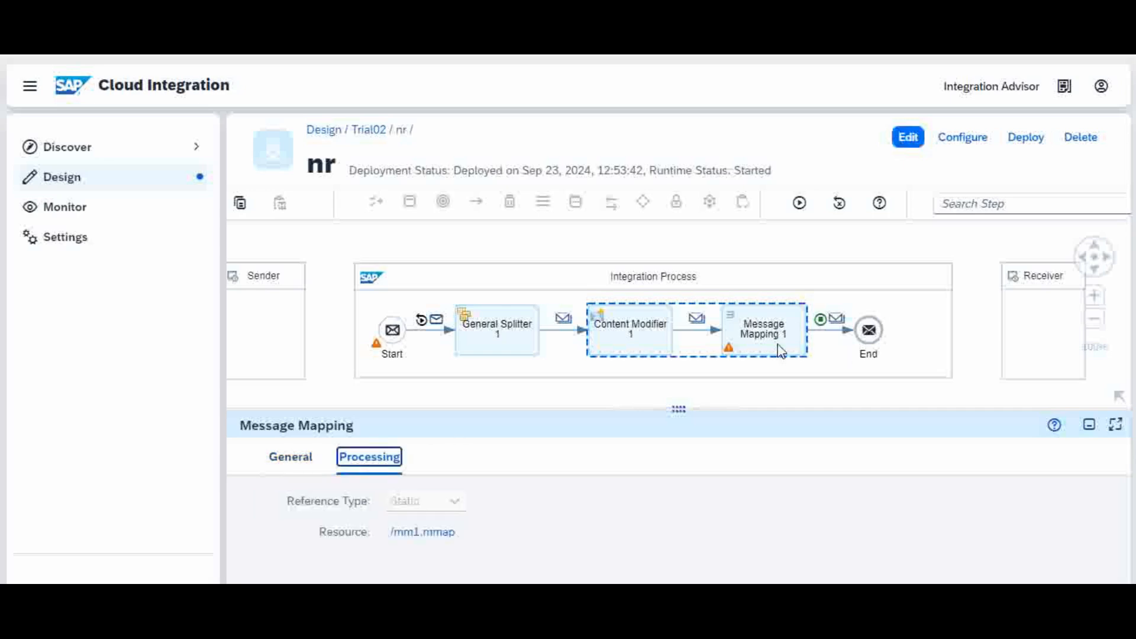
# - Reopen the simulated message between Message Mapping 1 and End and view the body of message 4
pyautogui.click(835, 319)
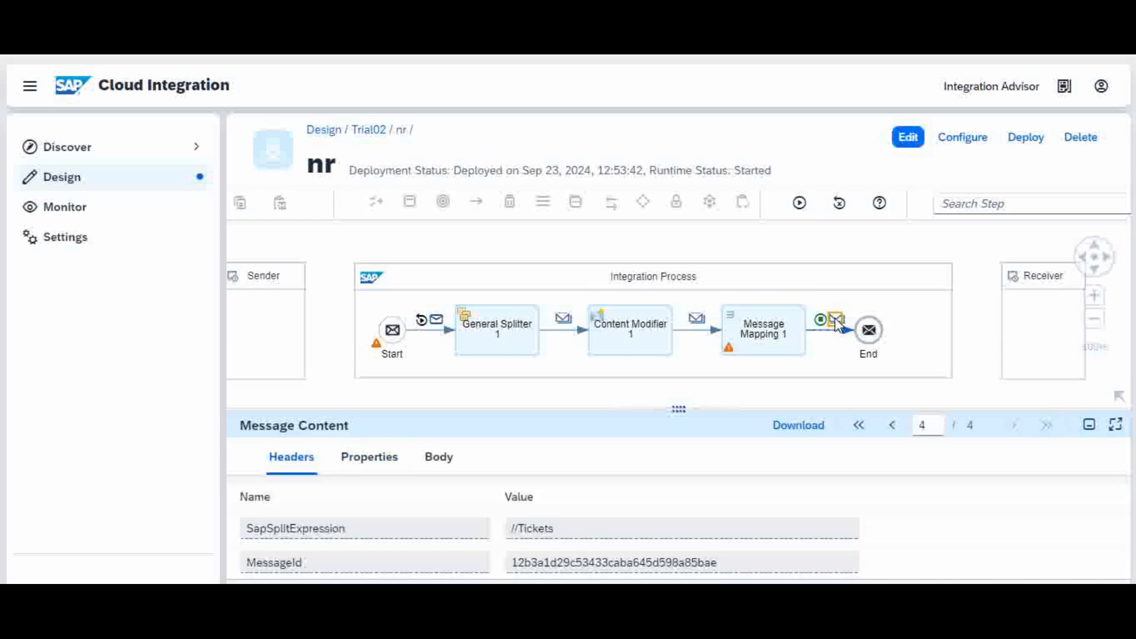
pyautogui.moveTo(601, 408); pyautogui.dragTo(615, 369)
pyautogui.click(438, 417)
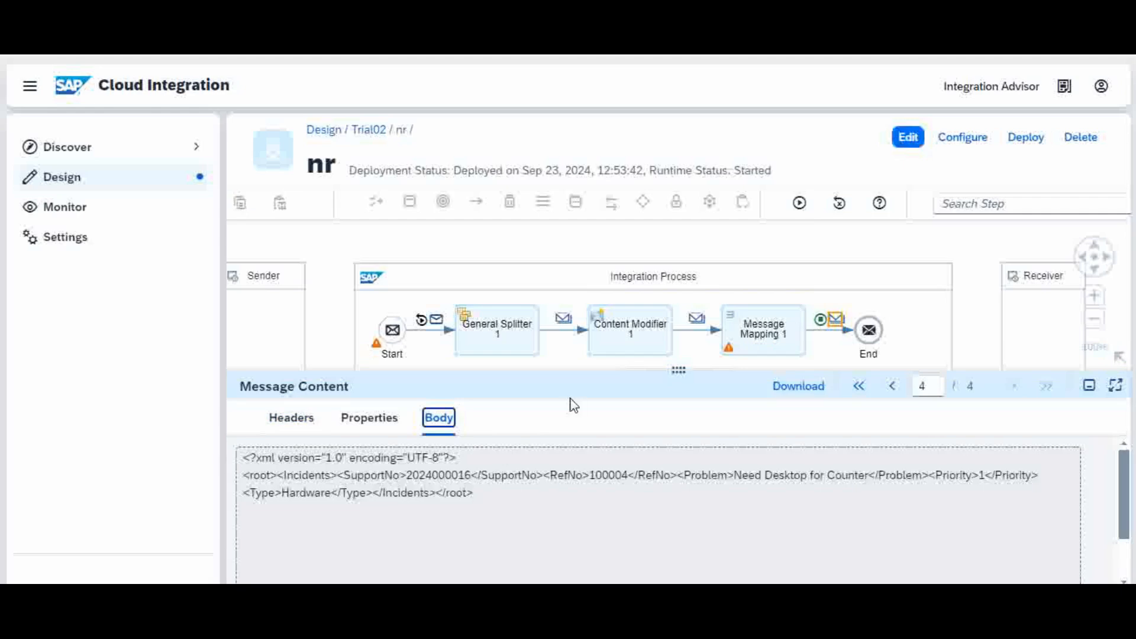
pyautogui.moveTo(549, 369); pyautogui.dragTo(545, 440)
pyautogui.click(646, 347)
pyautogui.click(808, 359)
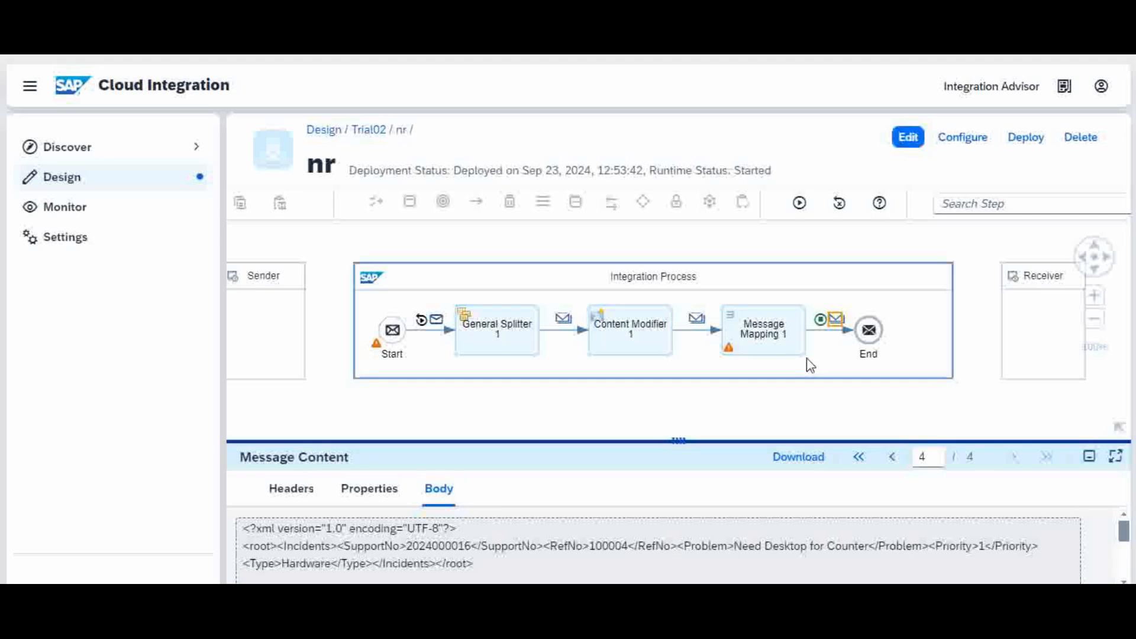
pyautogui.click(564, 424)
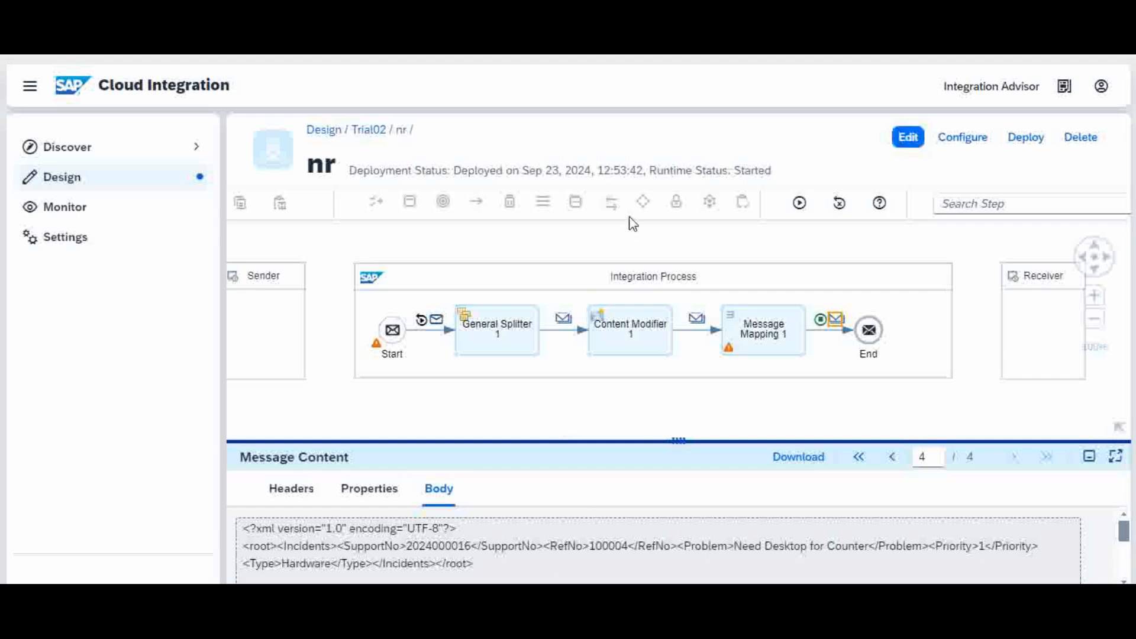
pyautogui.click(790, 342)
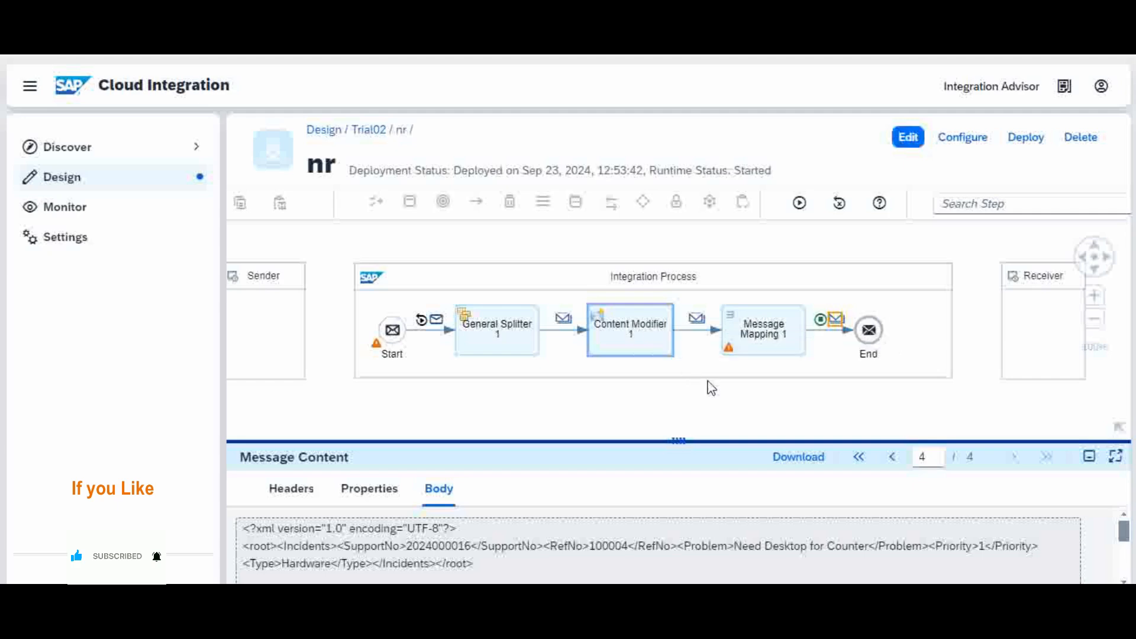
pyautogui.click(489, 563)
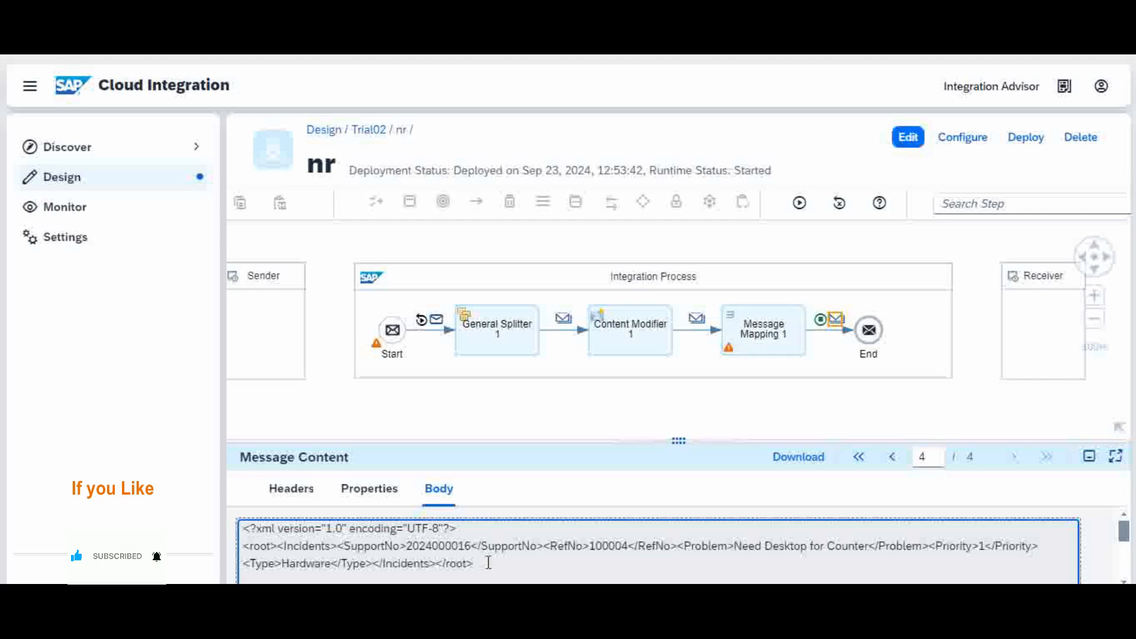